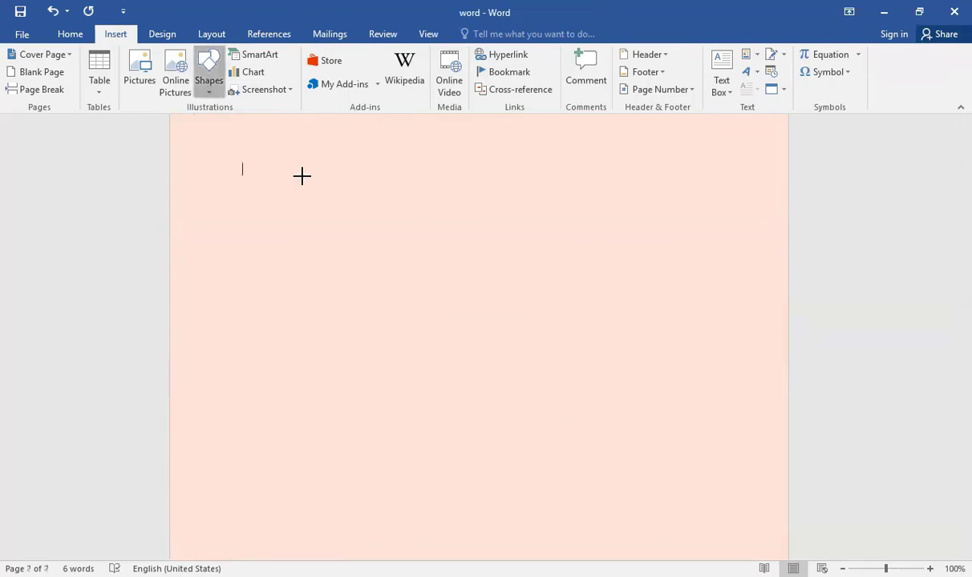
- Draw a rectangle about 1.98" high by 2.48" wide, and place a teardrop about 1.65" by 1.76" below it
{"action": "mouse_move", "coordinate": [331, 194]}
{"action": "left_mouse_down"}
{"action": "mouse_move", "coordinate": [497, 341]}
{"action": "mouse_move", "coordinate": [513, 339]}
{"action": "left_mouse_up"}
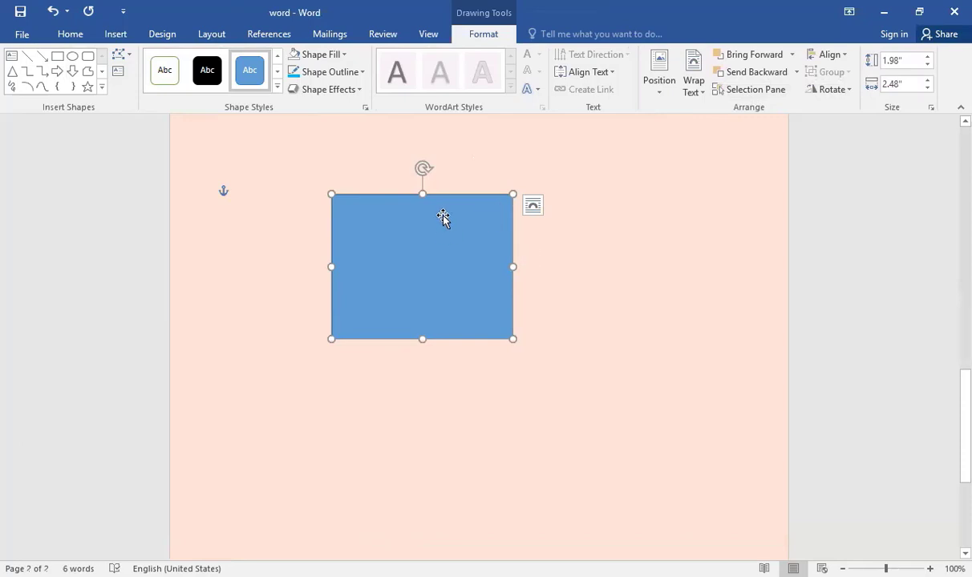
{"action": "left_click", "coordinate": [102, 89]}
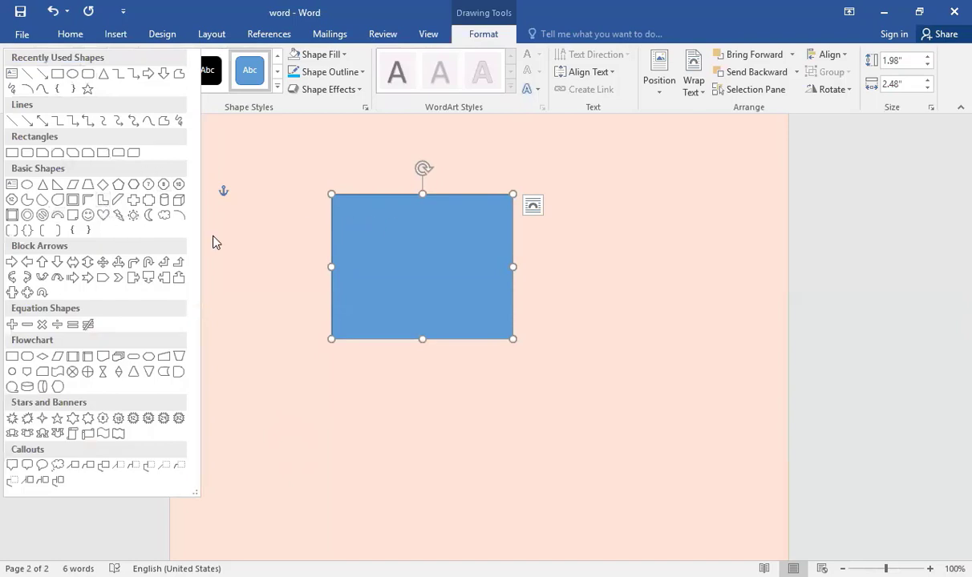
{"action": "left_click", "coordinate": [56, 201]}
{"action": "left_click_drag", "start_coordinate": [224, 291], "coordinate": [349, 408]}
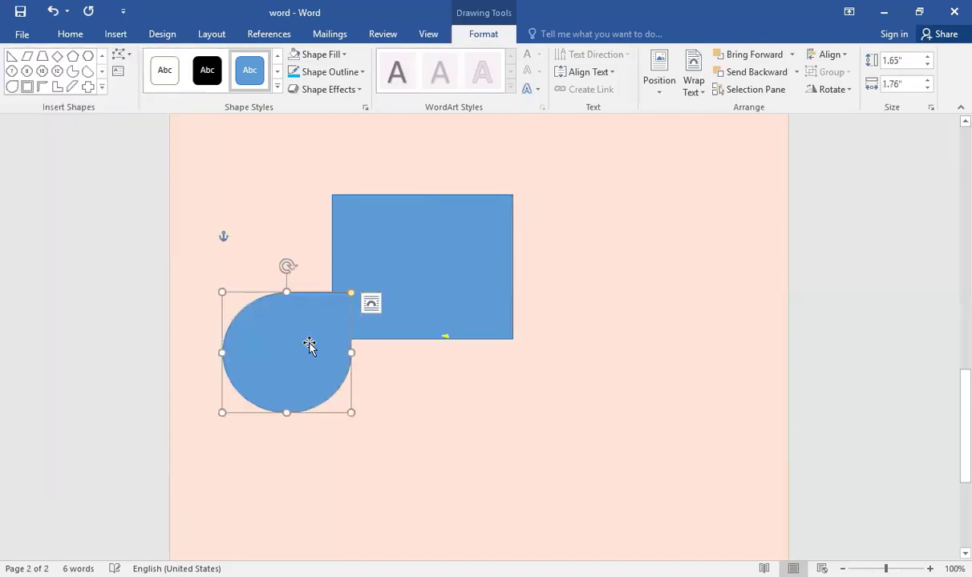
{"action": "left_click_drag", "start_coordinate": [310, 343], "coordinate": [353, 387]}
{"action": "left_click_drag", "start_coordinate": [402, 424], "coordinate": [452, 485]}
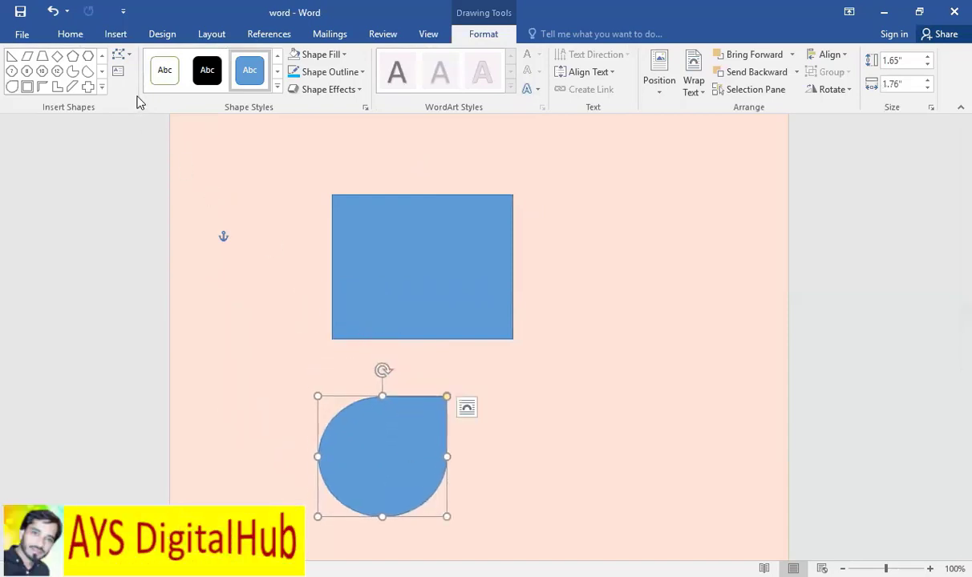
- Change the rectangle's shape to a hexagon
{"action": "left_click", "coordinate": [131, 57]}
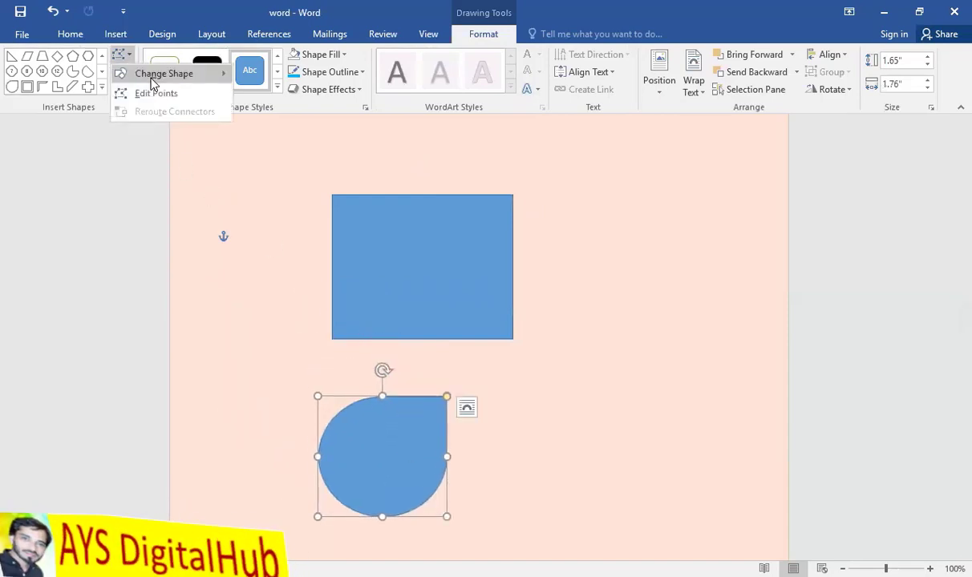
{"action": "left_click", "coordinate": [153, 75]}
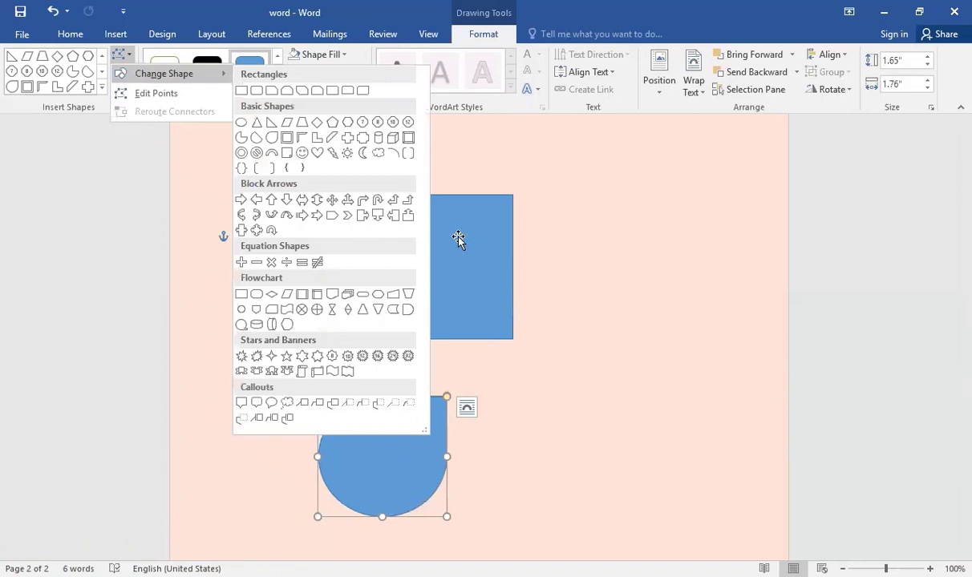
{"action": "left_click", "coordinate": [457, 232]}
{"action": "left_click", "coordinate": [132, 58]}
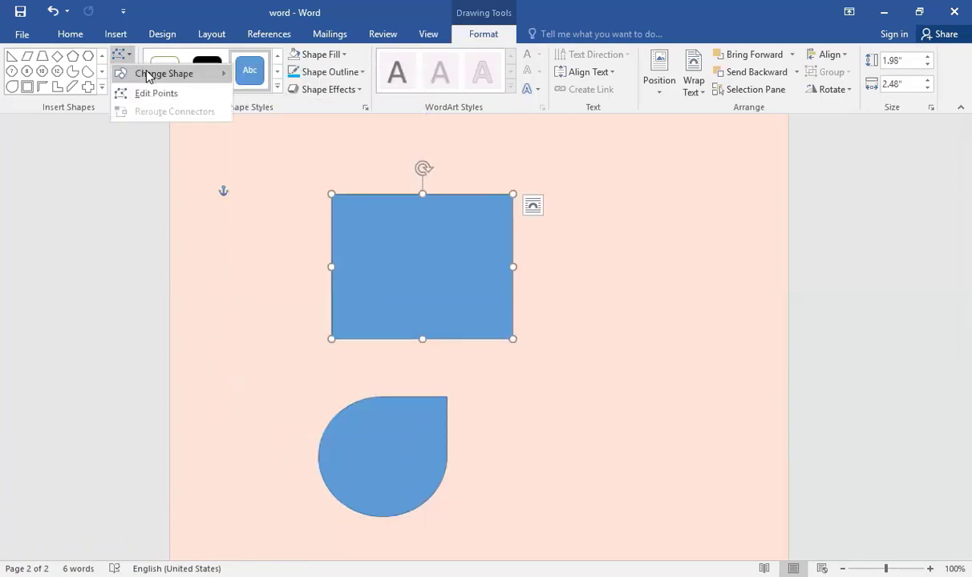
{"action": "mouse_move", "coordinate": [145, 73]}
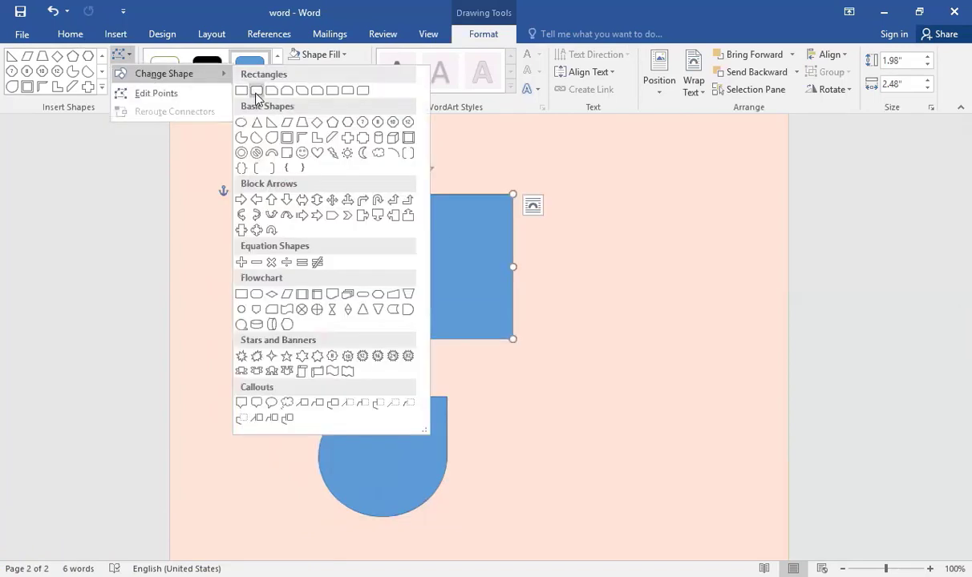
{"action": "left_click", "coordinate": [348, 122]}
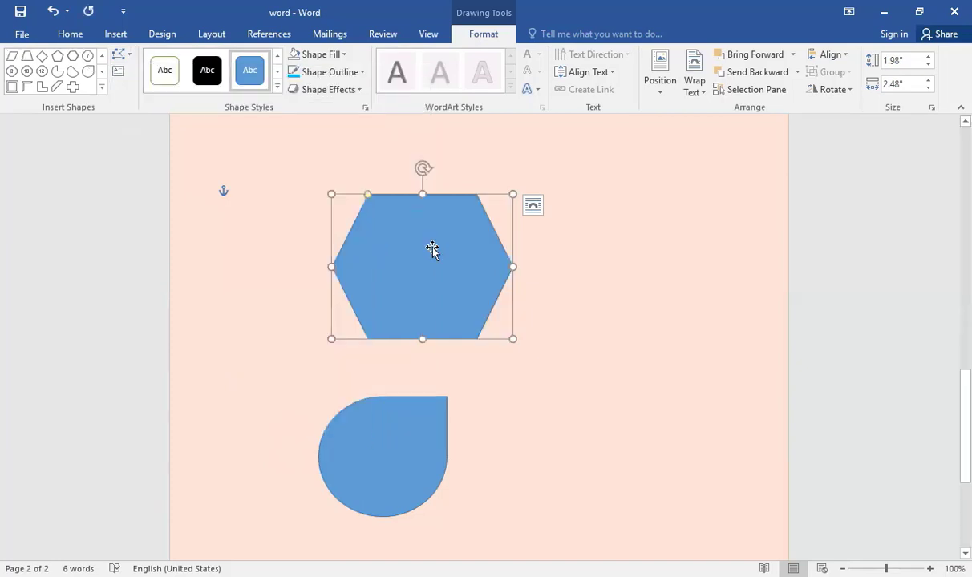
- Edit the teardrop's points, pulling its top middle point down past the shape's lower left side
{"action": "left_click", "coordinate": [129, 58]}
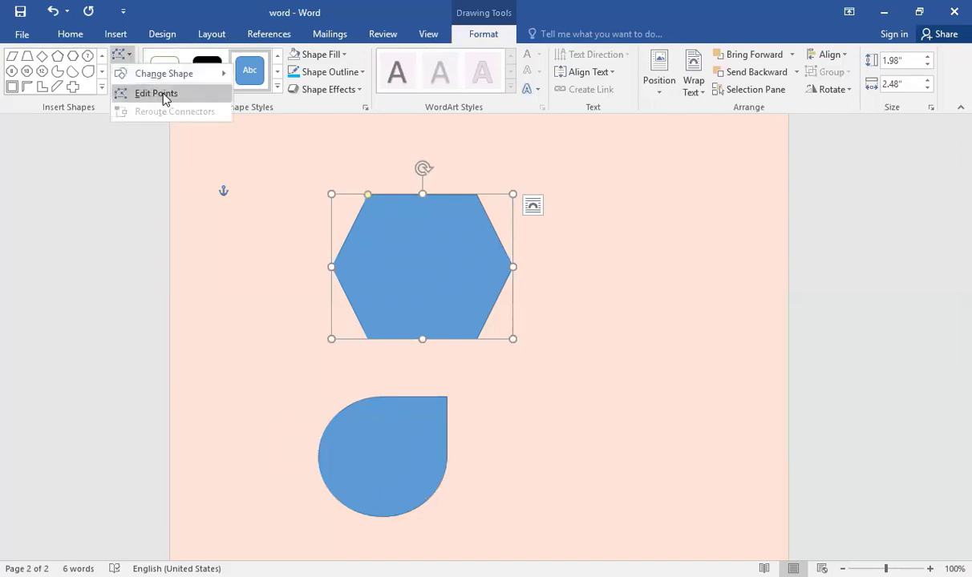
{"action": "left_click", "coordinate": [379, 449]}
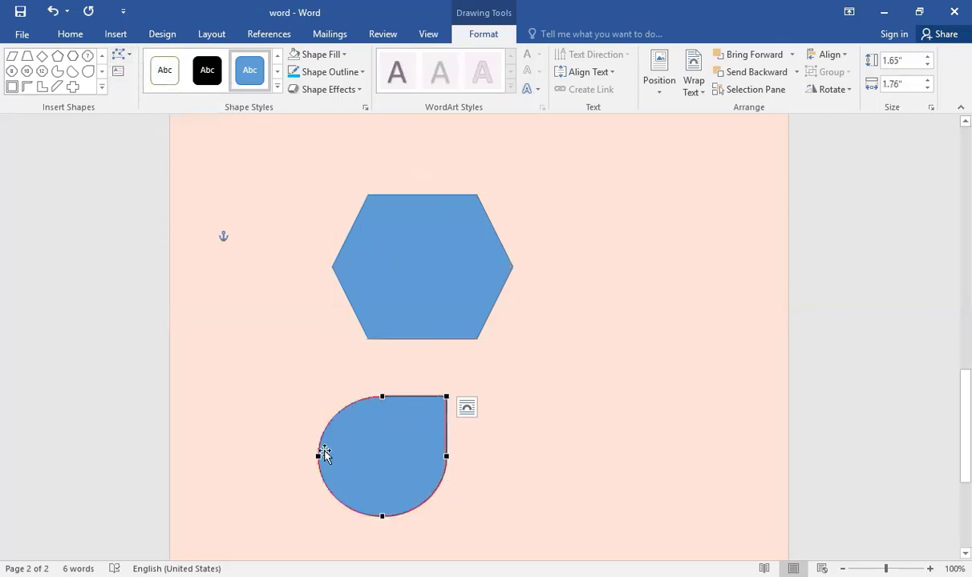
{"action": "left_click_drag", "start_coordinate": [383, 395], "coordinate": [283, 485]}
{"action": "left_click", "coordinate": [569, 443]}
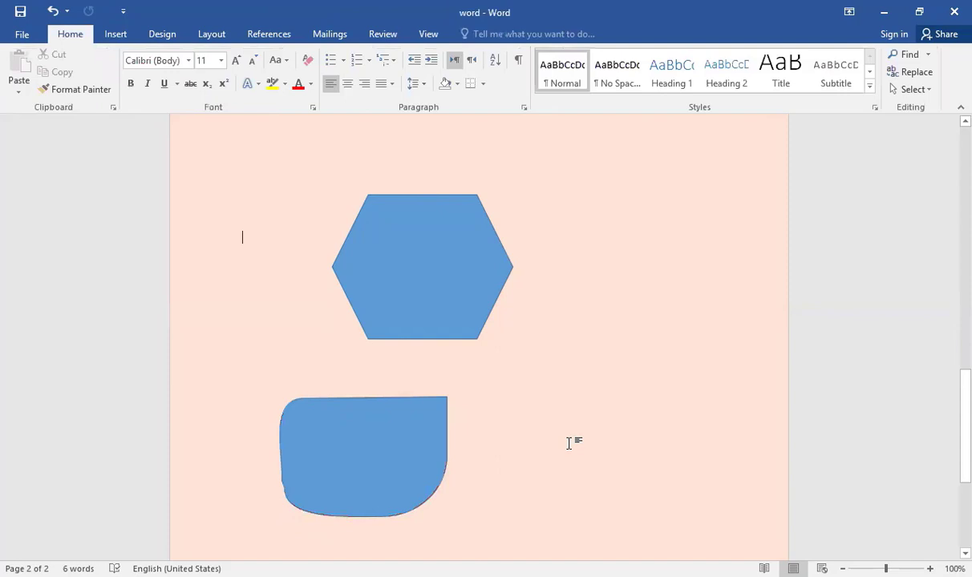
- Insert a text box about 1.09" high by 1.42" wide at the hexagon's upper left, containing "sgtffdgfghgfh"
{"action": "left_click", "coordinate": [409, 451]}
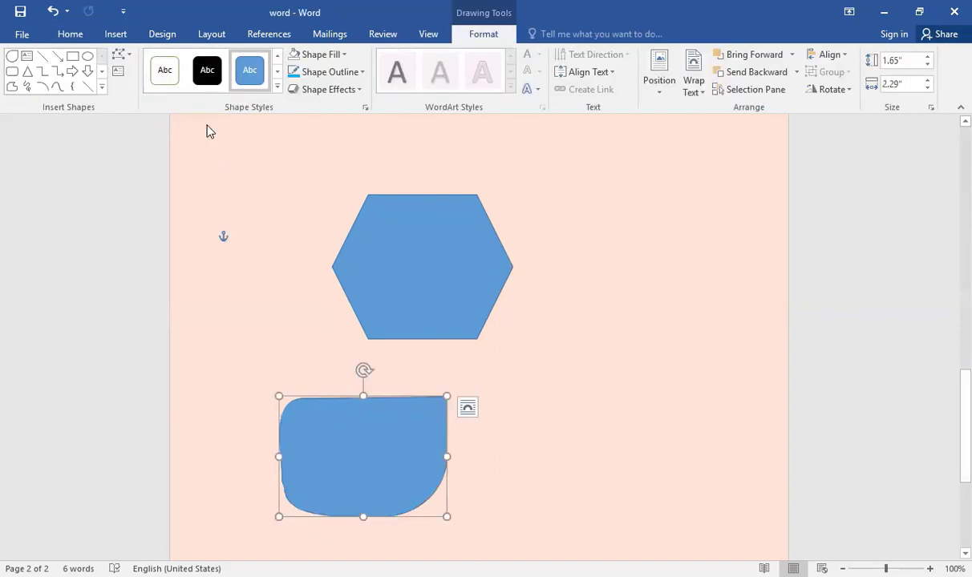
{"action": "left_click", "coordinate": [120, 73]}
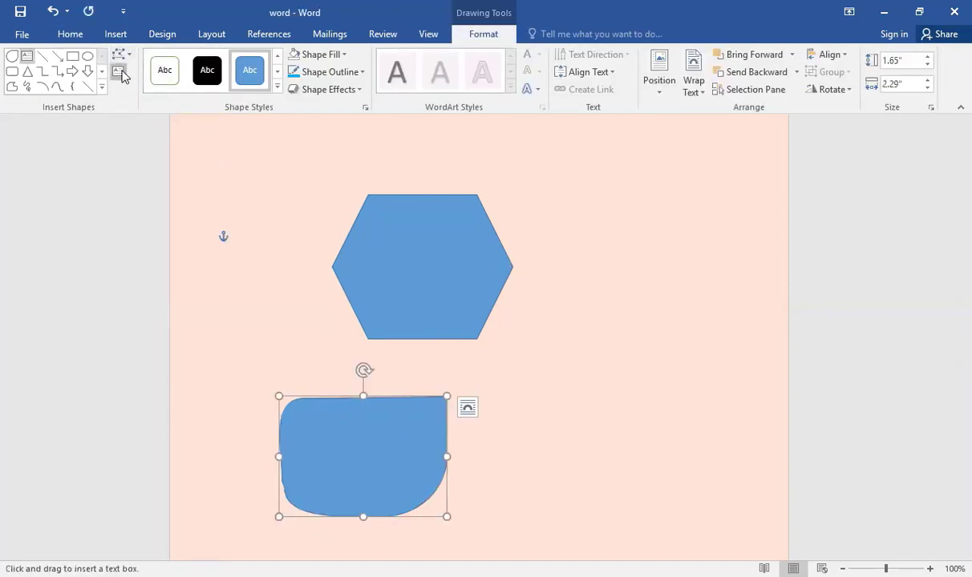
{"action": "left_click", "coordinate": [118, 74]}
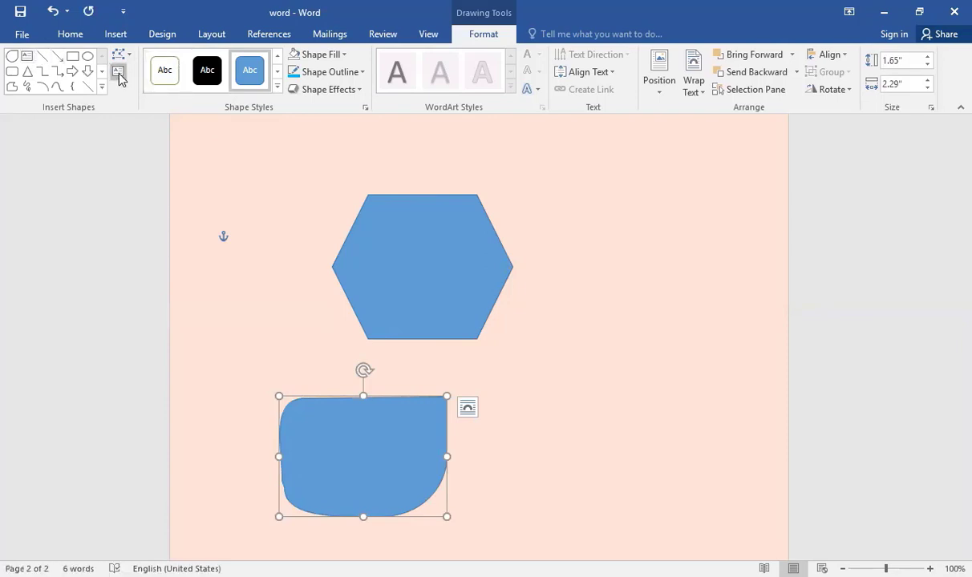
{"action": "left_click", "coordinate": [118, 72]}
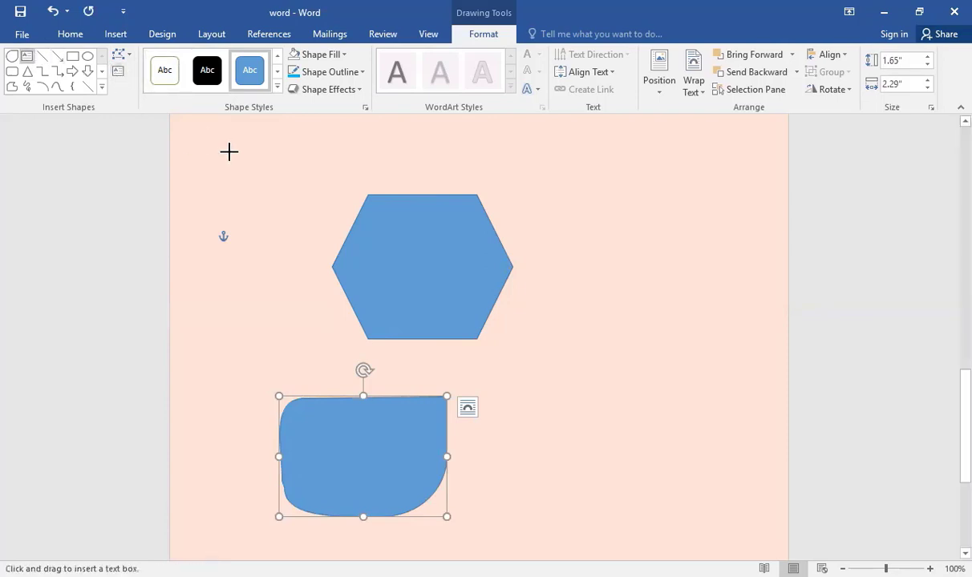
{"action": "left_click_drag", "start_coordinate": [229, 151], "coordinate": [333, 232]}
{"action": "type", "text": "sgtffdgfghgfh"}
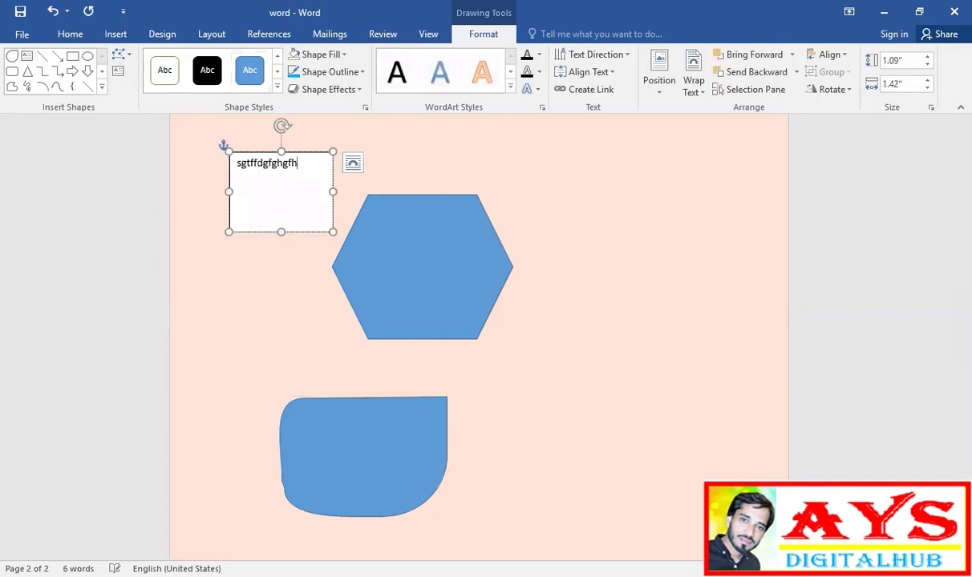
- Add the text "sdfdfgdfgfdgfdg" inside the hexagon
{"action": "left_click", "coordinate": [393, 245]}
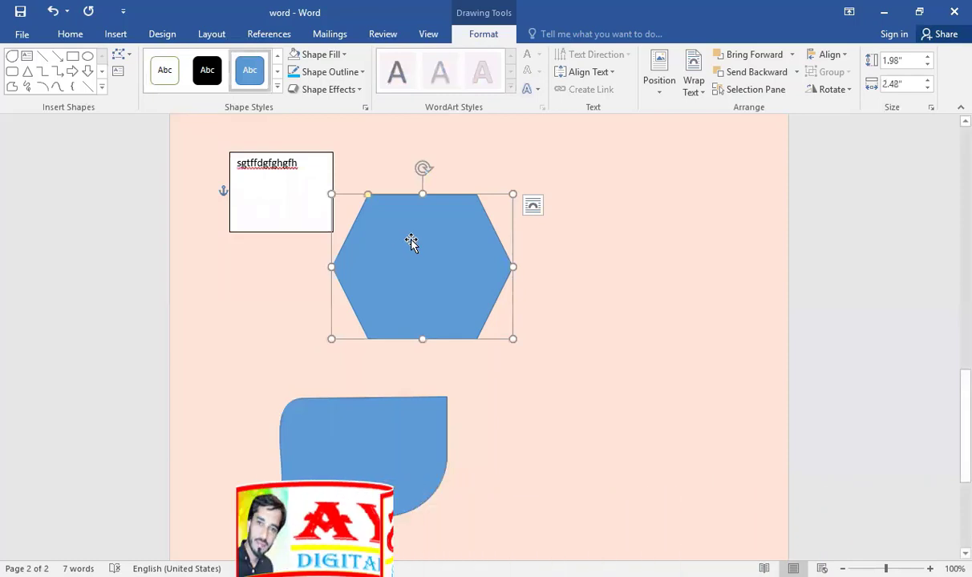
{"action": "right_click", "coordinate": [446, 206]}
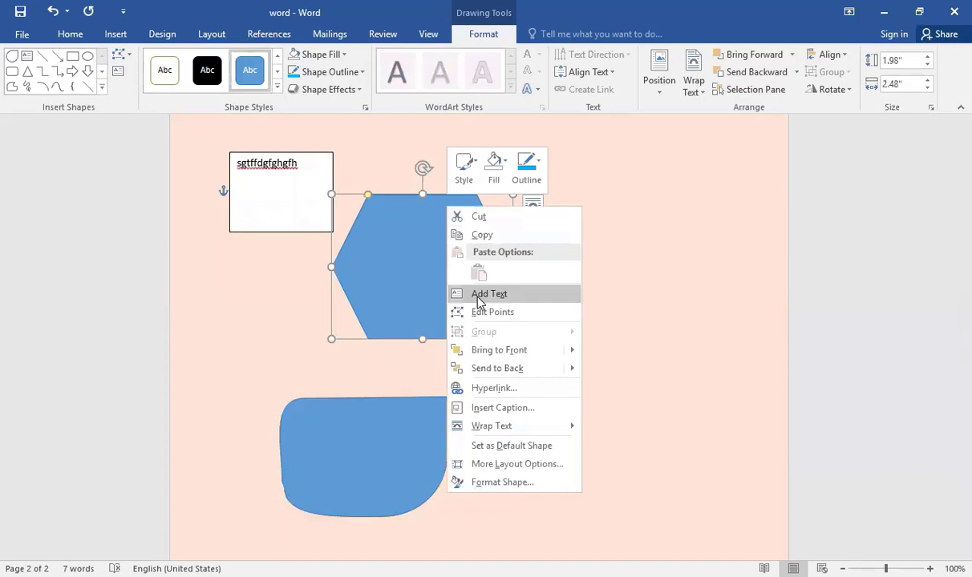
{"action": "left_click", "coordinate": [454, 292]}
{"action": "type", "text": "sd"}
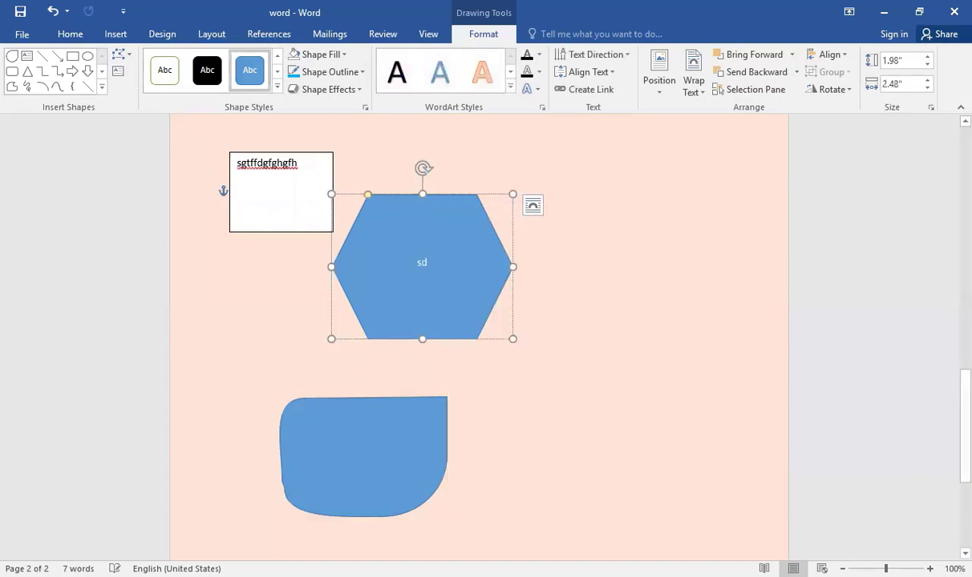
{"action": "type", "text": "fdfgdfgfdgfdg"}
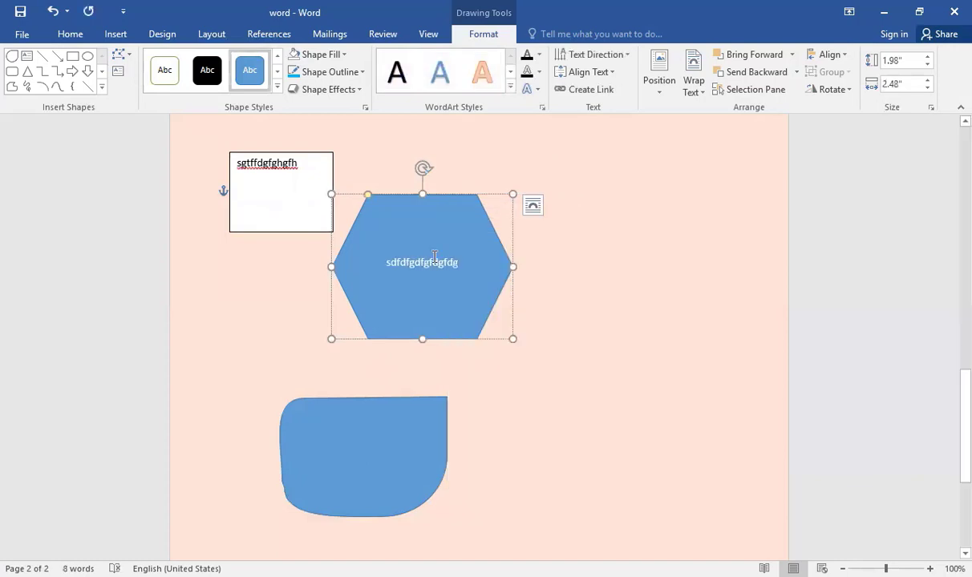
- Move the hexagon toward the page's right side and apply the solid gold theme style with a white outline
{"action": "left_click", "coordinate": [278, 90]}
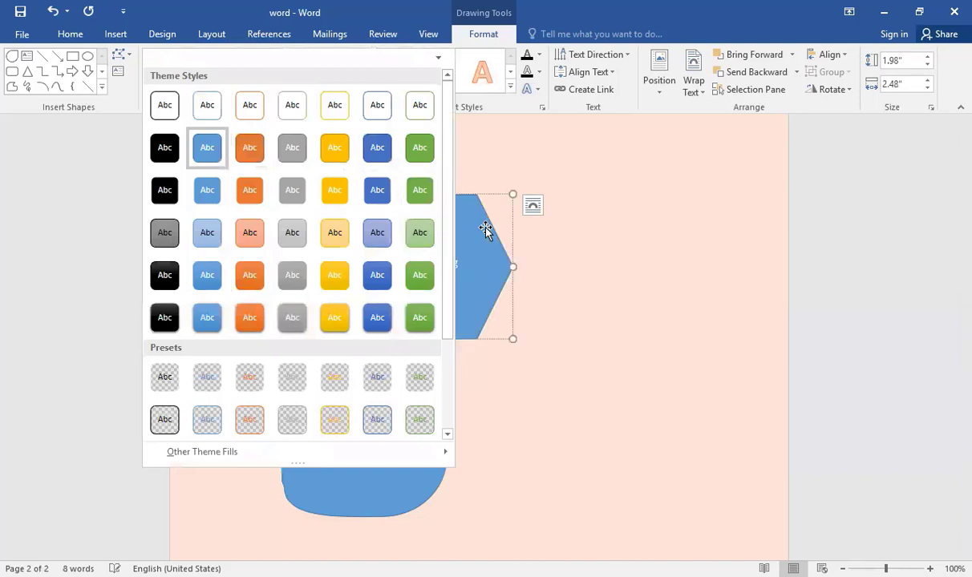
{"action": "left_click", "coordinate": [502, 251]}
{"action": "left_click_drag", "start_coordinate": [478, 217], "coordinate": [663, 223]}
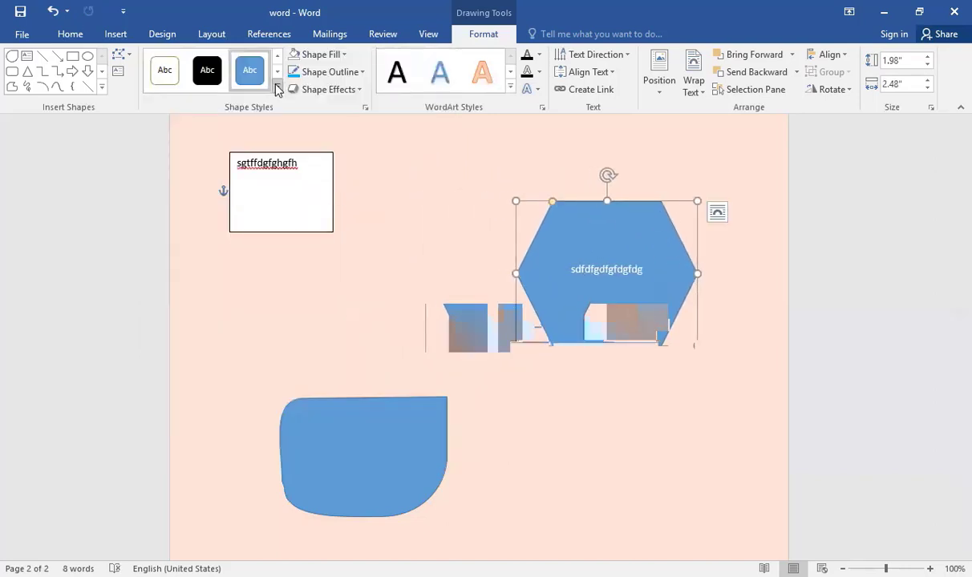
{"action": "left_click", "coordinate": [278, 90]}
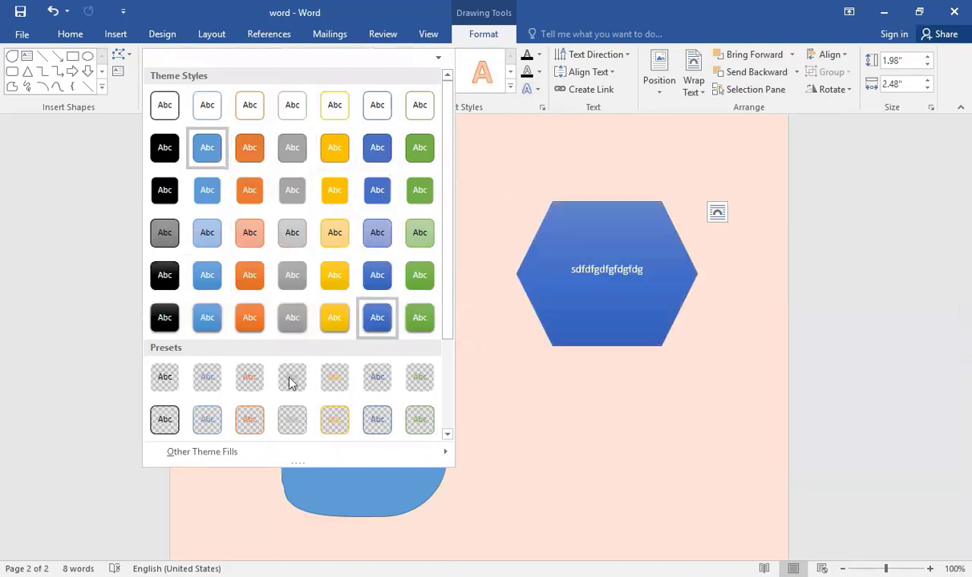
{"action": "left_click", "coordinate": [340, 197]}
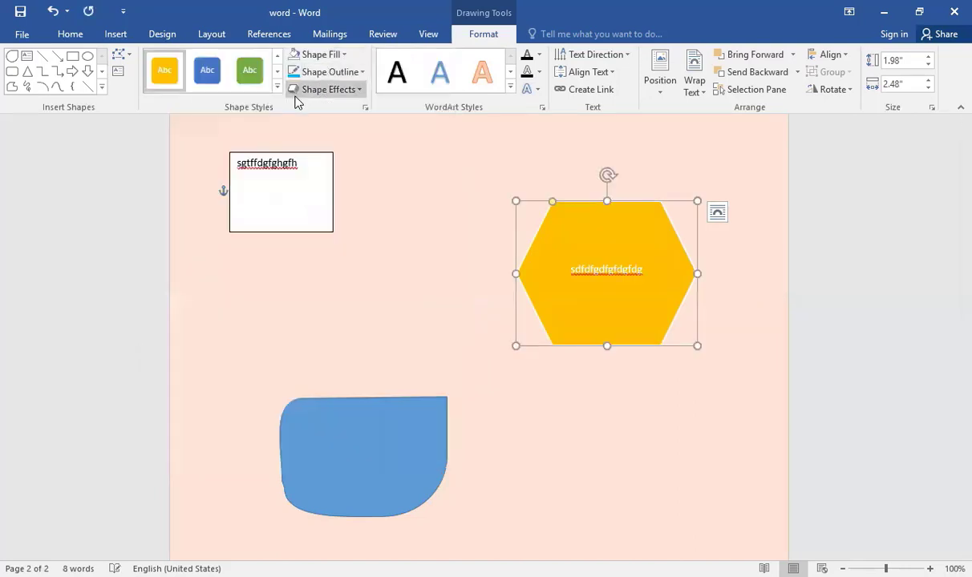
- Fill the hexagon with standard light green, and lighten it to the custom color RGB 198, 230, 162
{"action": "left_click", "coordinate": [329, 56]}
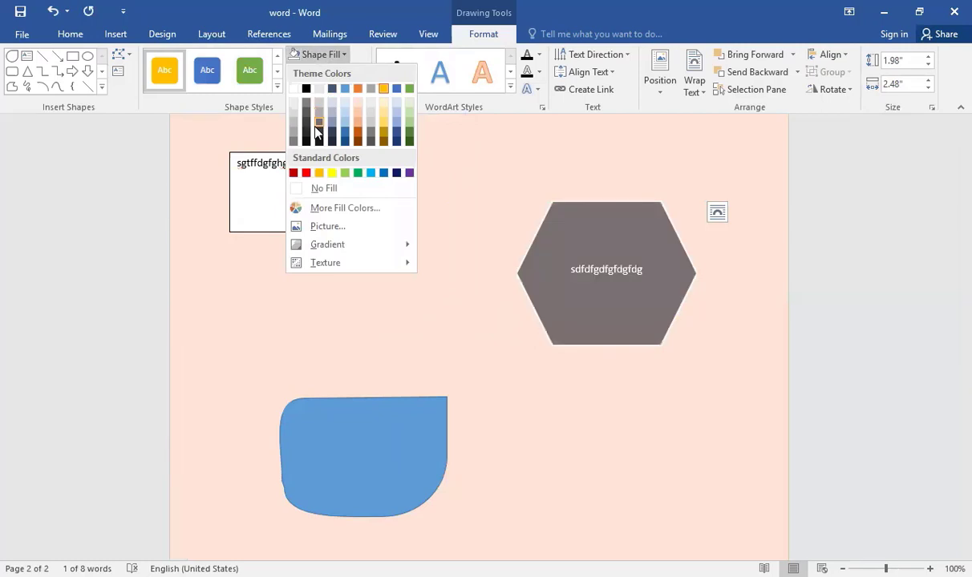
{"action": "left_click", "coordinate": [344, 174]}
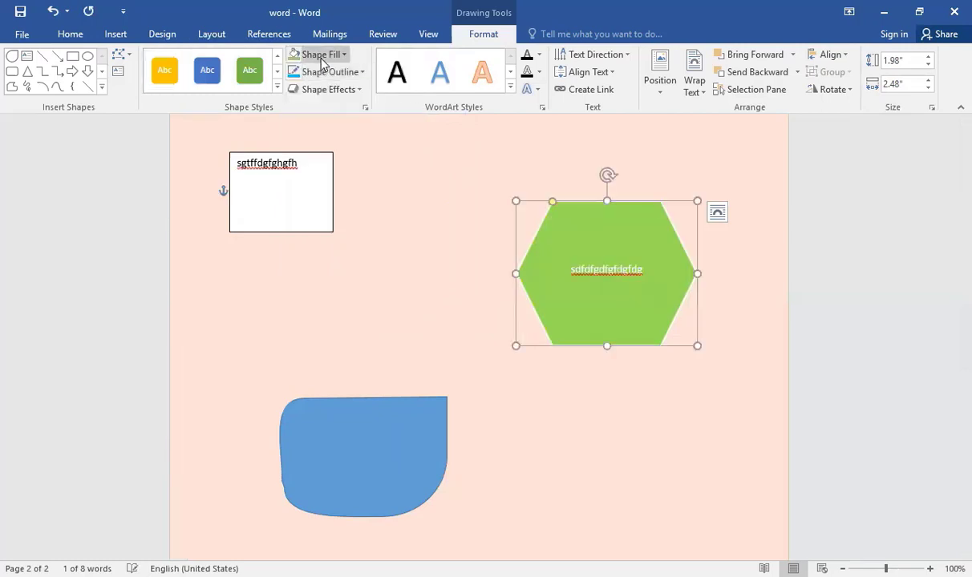
{"action": "left_click", "coordinate": [321, 55]}
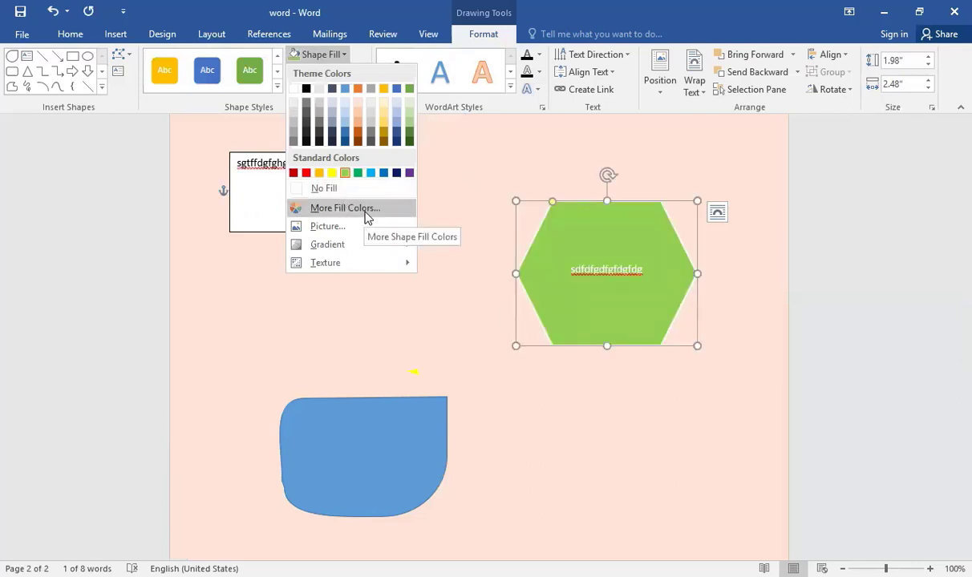
{"action": "left_click", "coordinate": [367, 210]}
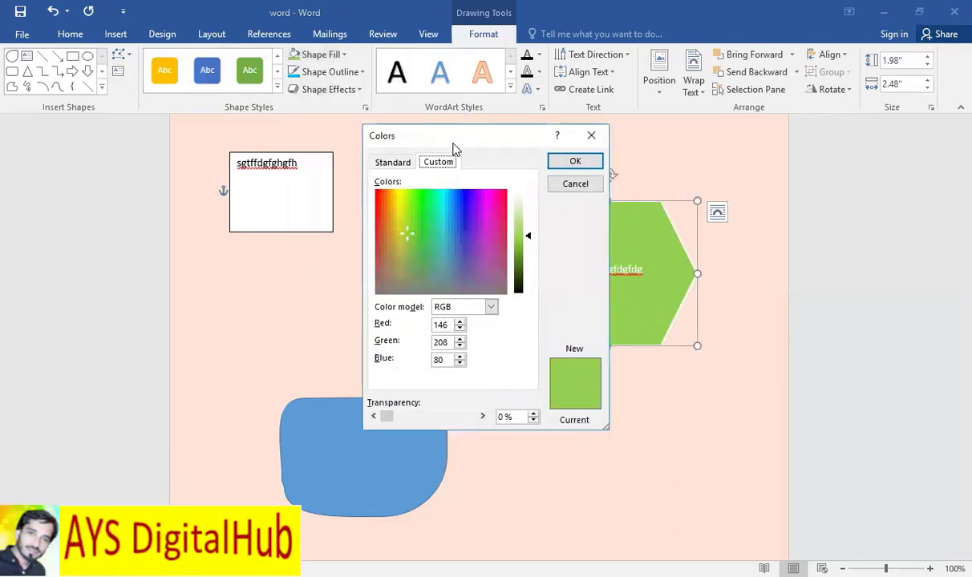
{"action": "left_click_drag", "start_coordinate": [401, 136], "coordinate": [284, 146]}
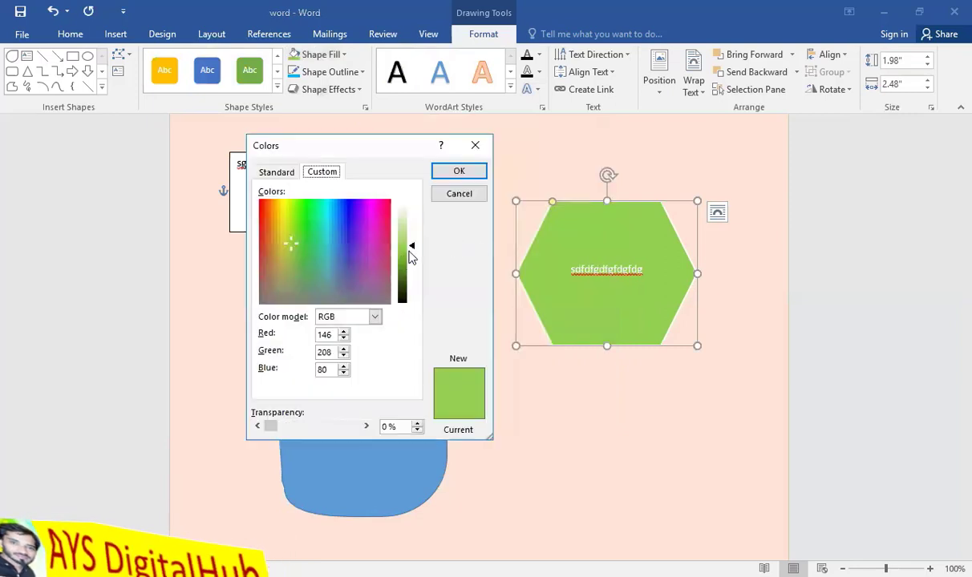
{"action": "left_click_drag", "start_coordinate": [413, 252], "coordinate": [405, 232]}
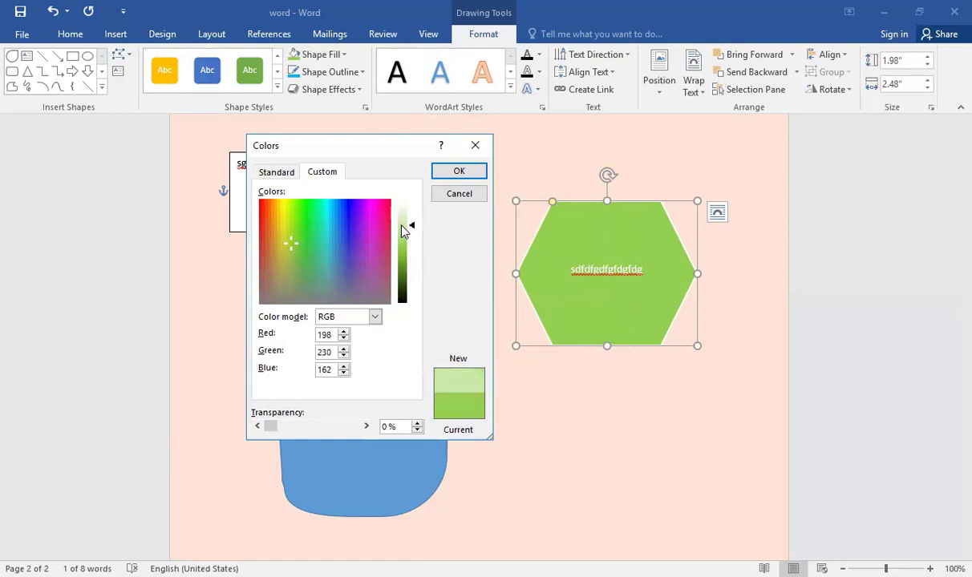
{"action": "left_click", "coordinate": [459, 171]}
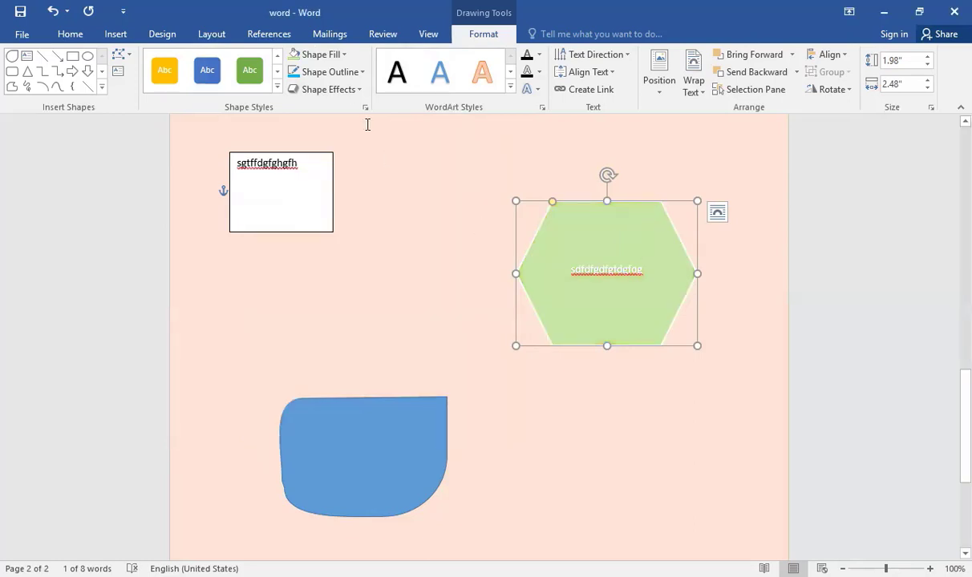
- Enlarge the hexagon from its lower left corner across most of the page, and move the blue shape down and left
{"action": "left_click", "coordinate": [338, 59]}
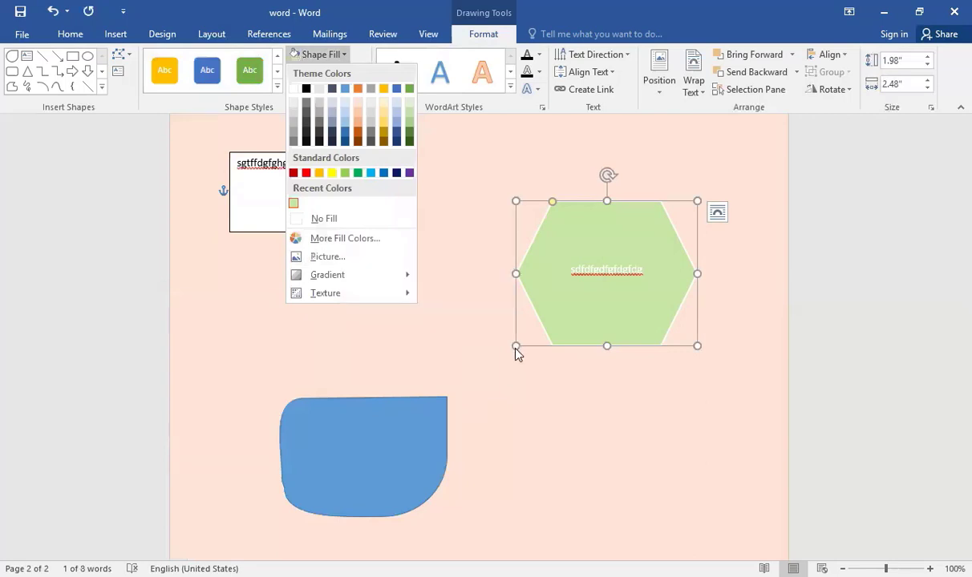
{"action": "left_click_drag", "start_coordinate": [518, 350], "coordinate": [313, 510]}
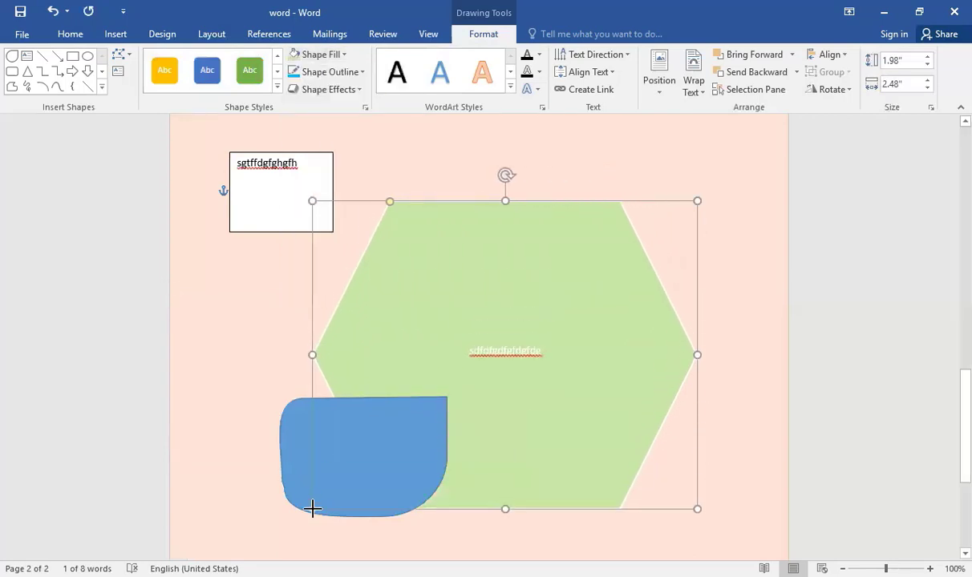
{"action": "left_click_drag", "start_coordinate": [364, 455], "coordinate": [304, 550]}
{"action": "scroll", "coordinate": [490, 341], "scroll_direction": "down", "scroll_amount": 5}
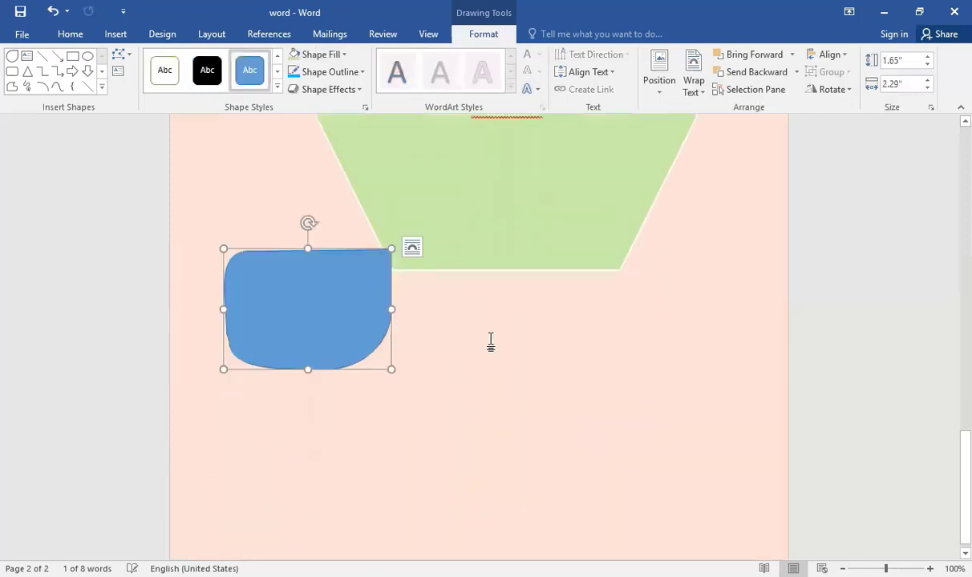
- Fill the hexagon with the picture file "image" from the Desktop, and undo the picture fill
{"action": "scroll", "coordinate": [475, 292], "scroll_direction": "up", "scroll_amount": 3}
{"action": "scroll", "coordinate": [471, 276], "scroll_direction": "up", "scroll_amount": 3}
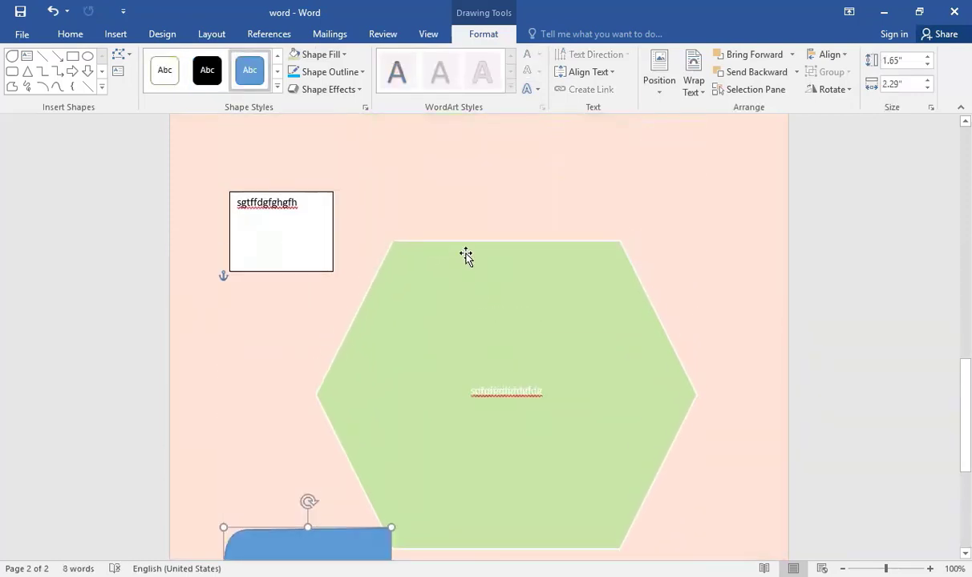
{"action": "left_click", "coordinate": [466, 255]}
{"action": "left_click", "coordinate": [336, 53]}
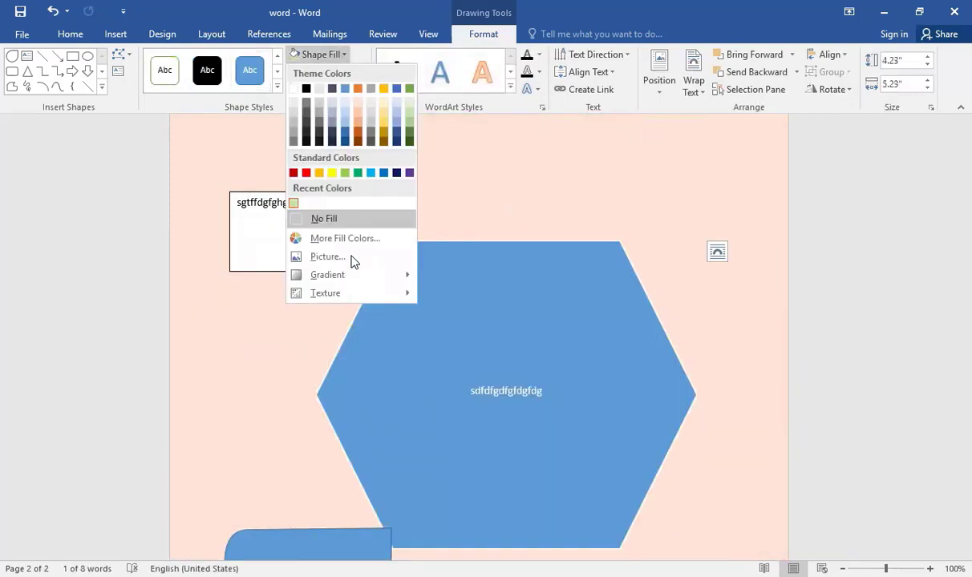
{"action": "left_click", "coordinate": [347, 257]}
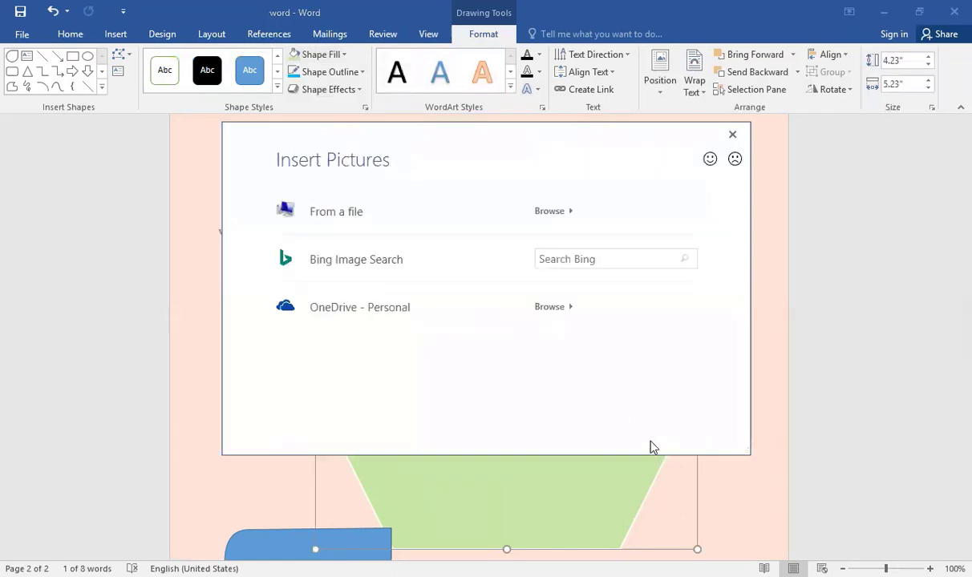
{"action": "left_click", "coordinate": [552, 212]}
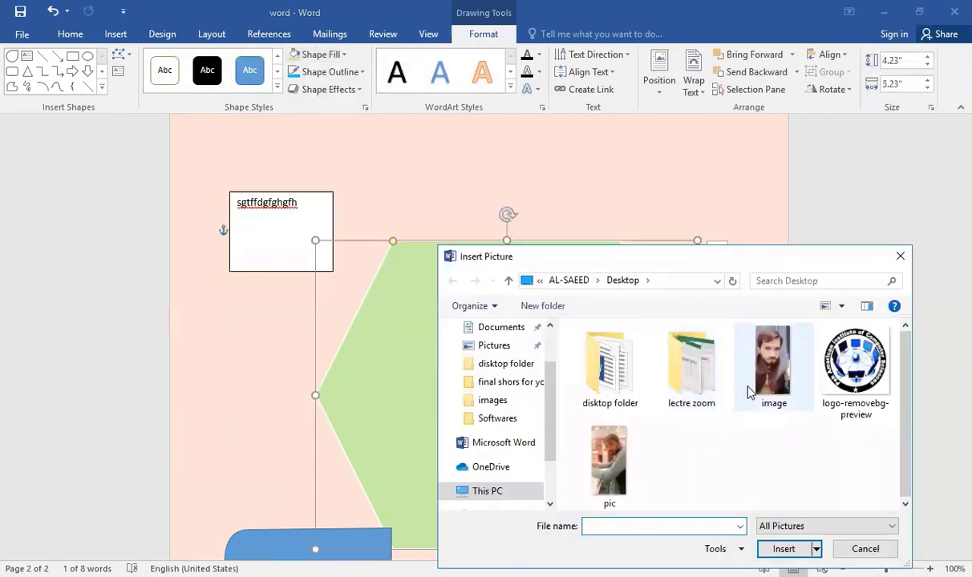
{"action": "left_click", "coordinate": [767, 373]}
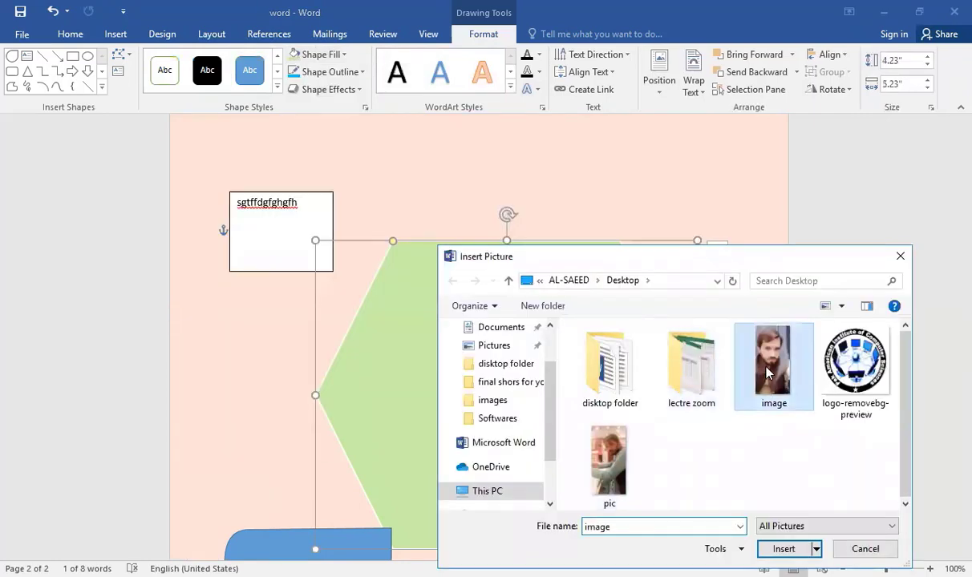
{"action": "key", "text": "Return"}
{"action": "scroll", "coordinate": [641, 353], "scroll_direction": "down", "scroll_amount": 3}
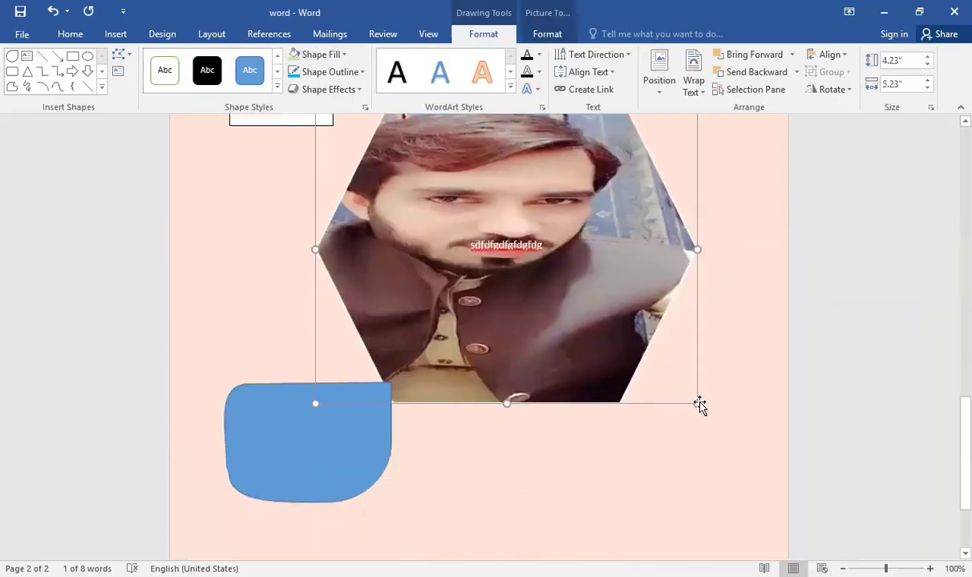
{"action": "scroll", "coordinate": [600, 315], "scroll_direction": "up", "scroll_amount": 3}
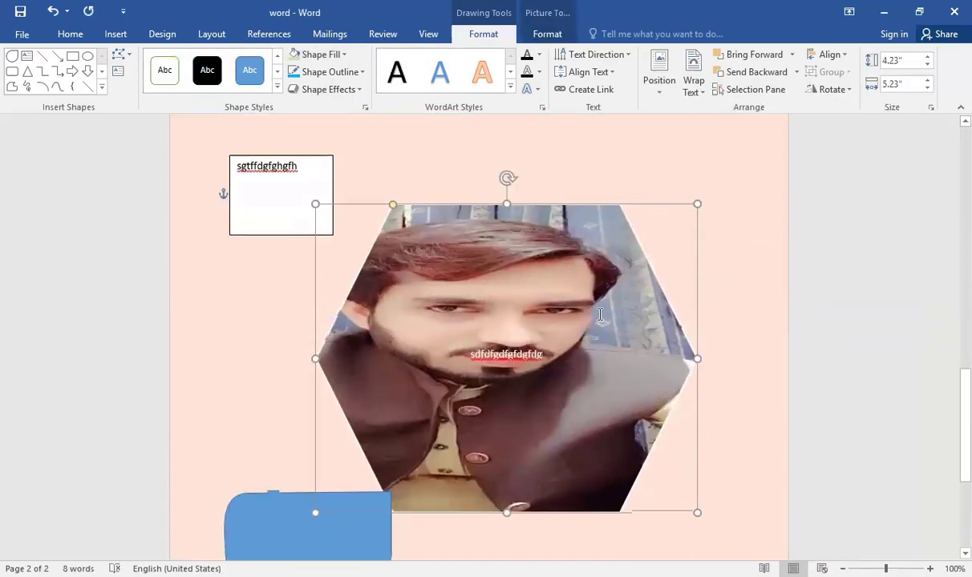
{"action": "scroll", "coordinate": [350, 281], "scroll_direction": "up", "scroll_amount": 3}
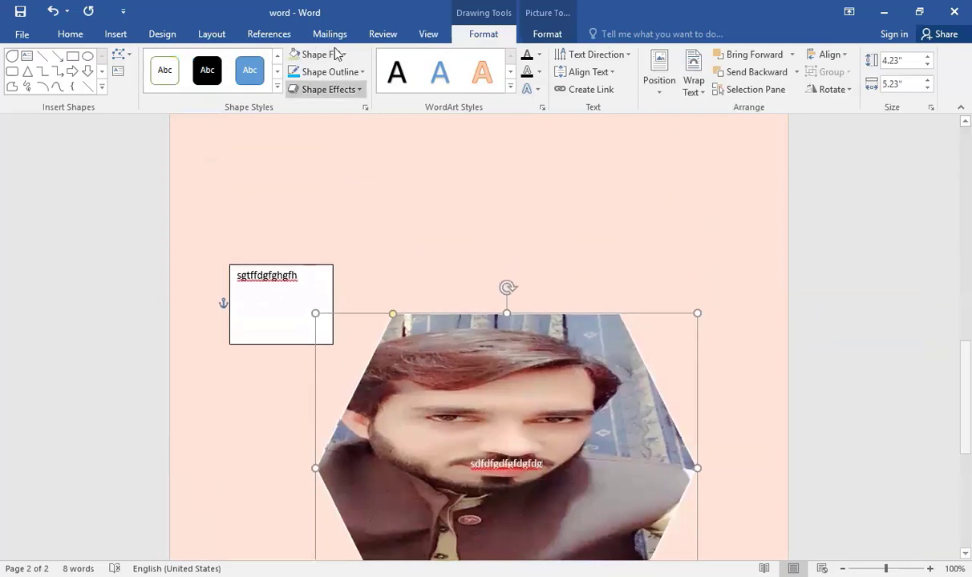
{"action": "key", "text": "ctrl+z"}
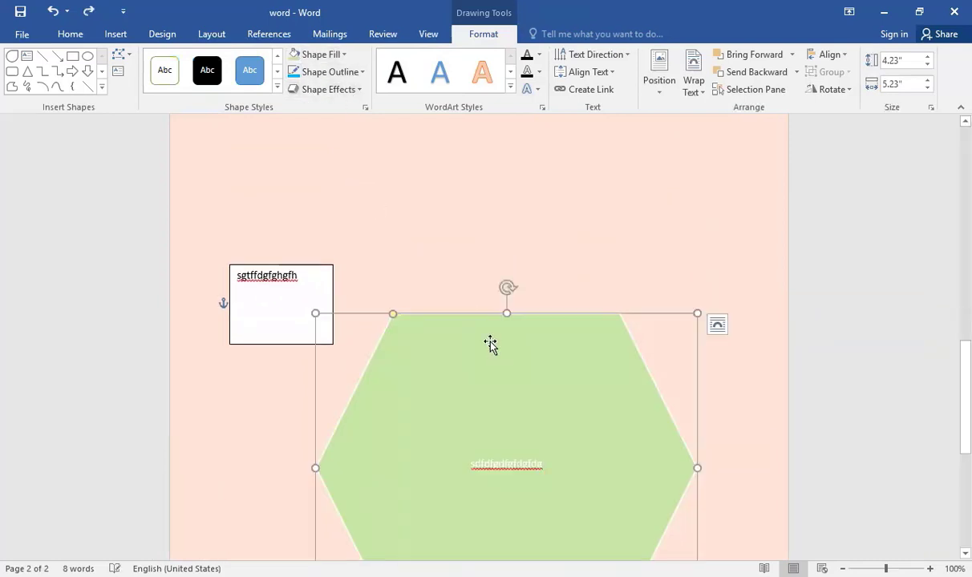
- Give the hexagon a gradient fill using the white-to-gold radial preset
{"action": "left_click", "coordinate": [345, 54]}
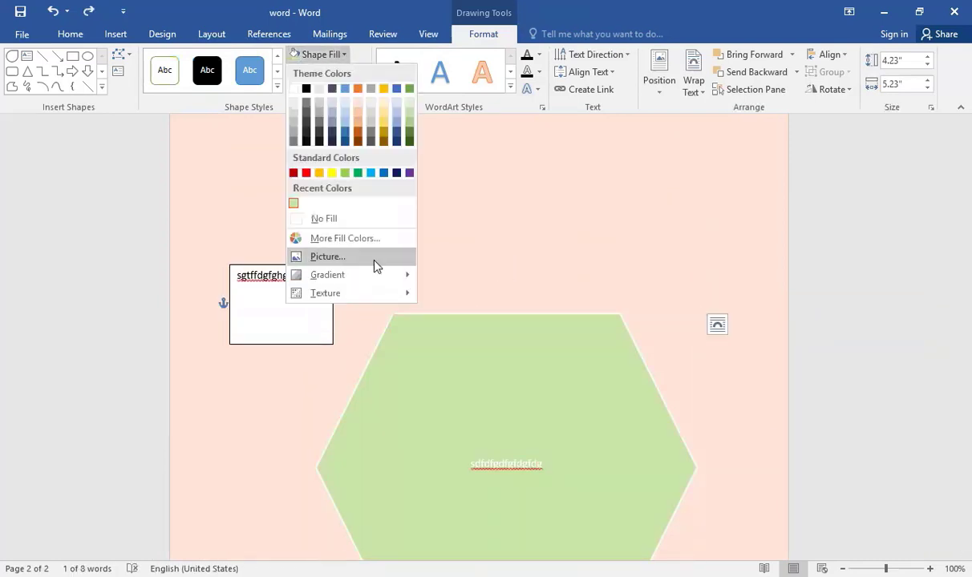
{"action": "mouse_move", "coordinate": [368, 278]}
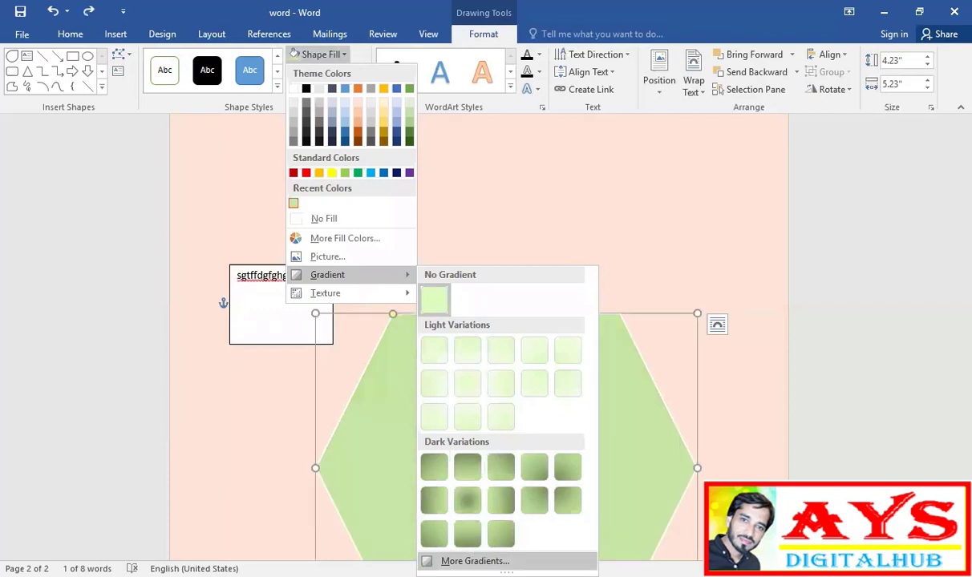
{"action": "left_click", "coordinate": [475, 562]}
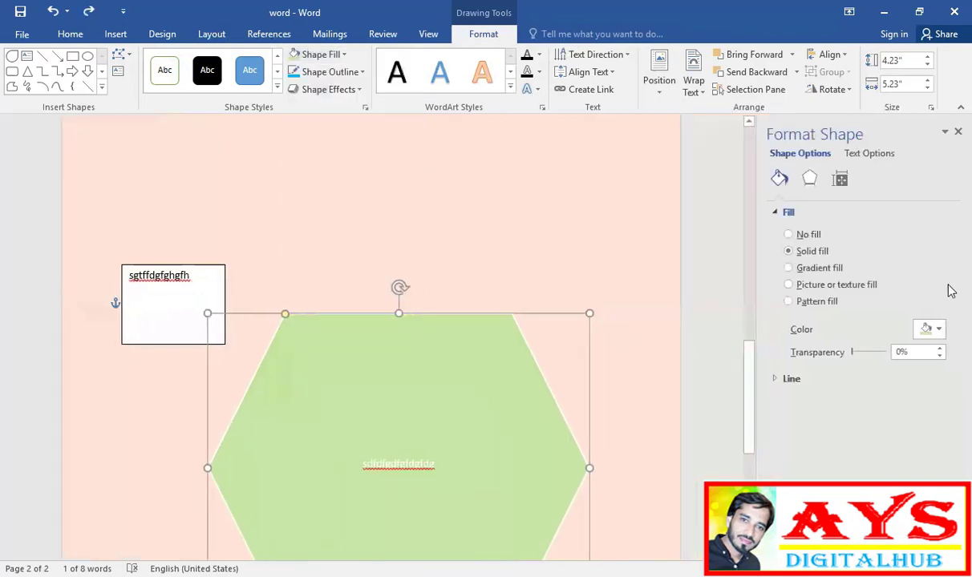
{"action": "left_click", "coordinate": [810, 269]}
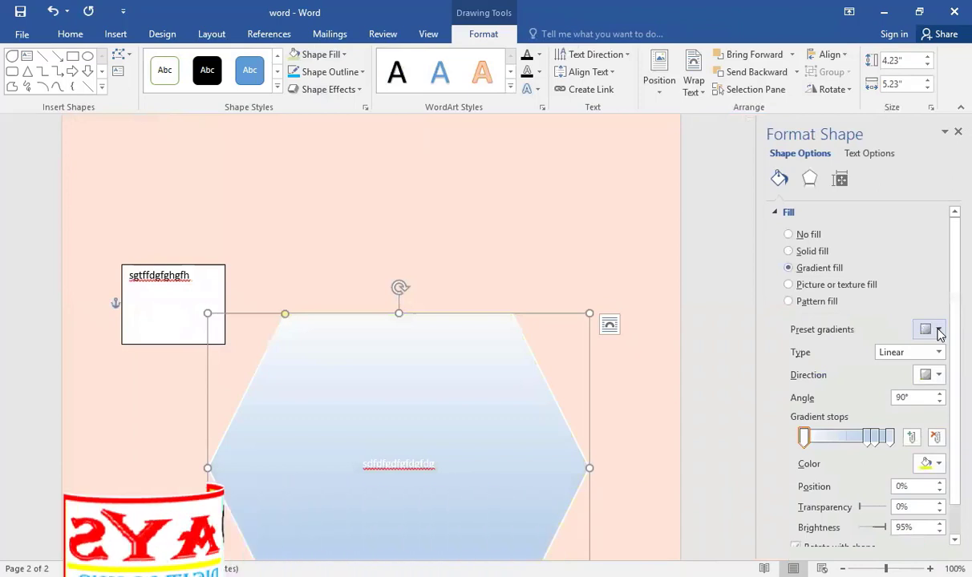
{"action": "left_click", "coordinate": [938, 329]}
{"action": "left_click", "coordinate": [890, 400]}
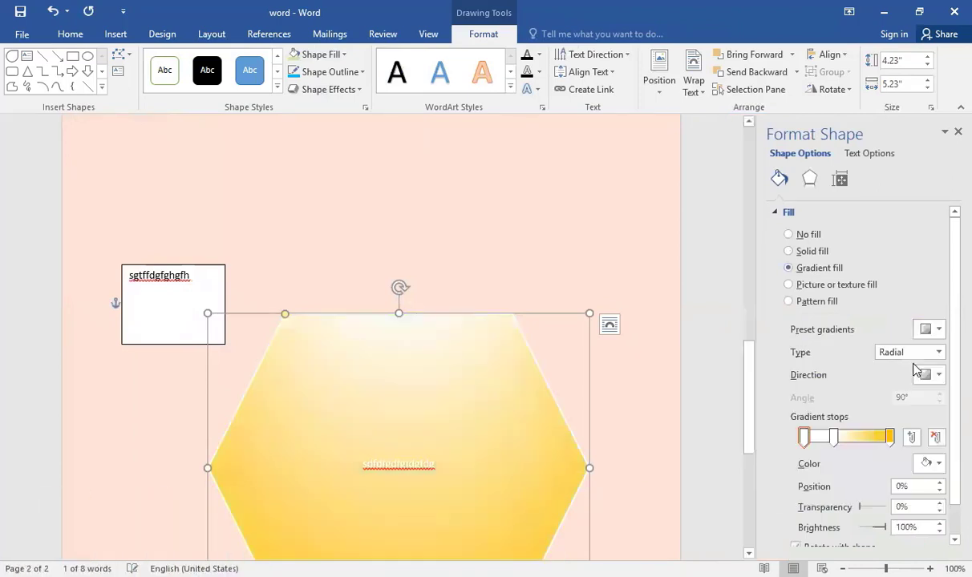
- Try the Path gradient type, switch it to Linear, and shift the gradient stops inward with the gold end stop at 60%
{"action": "left_click", "coordinate": [904, 355]}
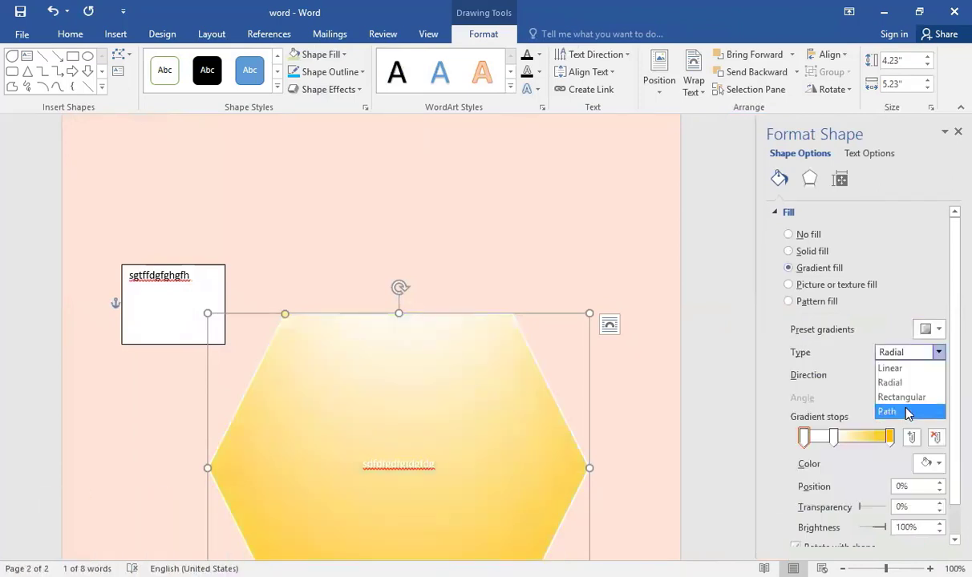
{"action": "left_click", "coordinate": [895, 411]}
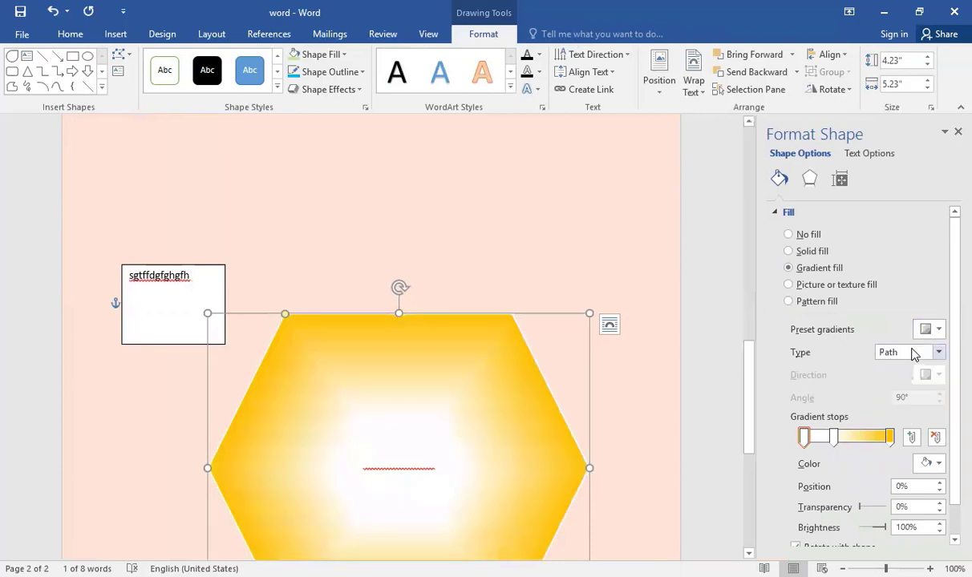
{"action": "left_click", "coordinate": [910, 355]}
{"action": "left_click", "coordinate": [890, 367]}
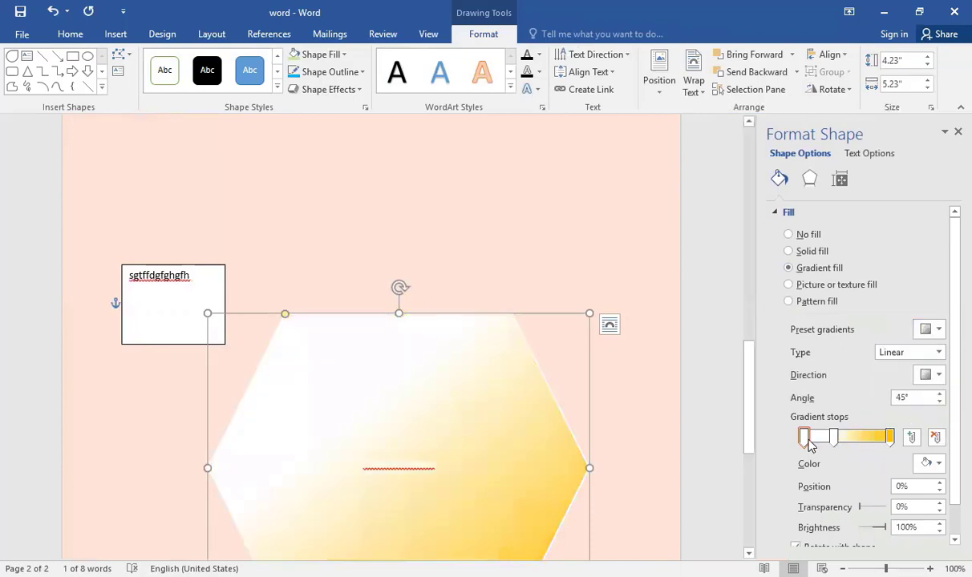
{"action": "mouse_move", "coordinate": [808, 446]}
{"action": "left_mouse_down"}
{"action": "mouse_move", "coordinate": [866, 440]}
{"action": "mouse_move", "coordinate": [787, 443]}
{"action": "mouse_move", "coordinate": [873, 437]}
{"action": "mouse_move", "coordinate": [816, 439]}
{"action": "left_mouse_up"}
{"action": "left_click_drag", "start_coordinate": [890, 438], "coordinate": [855, 437]}
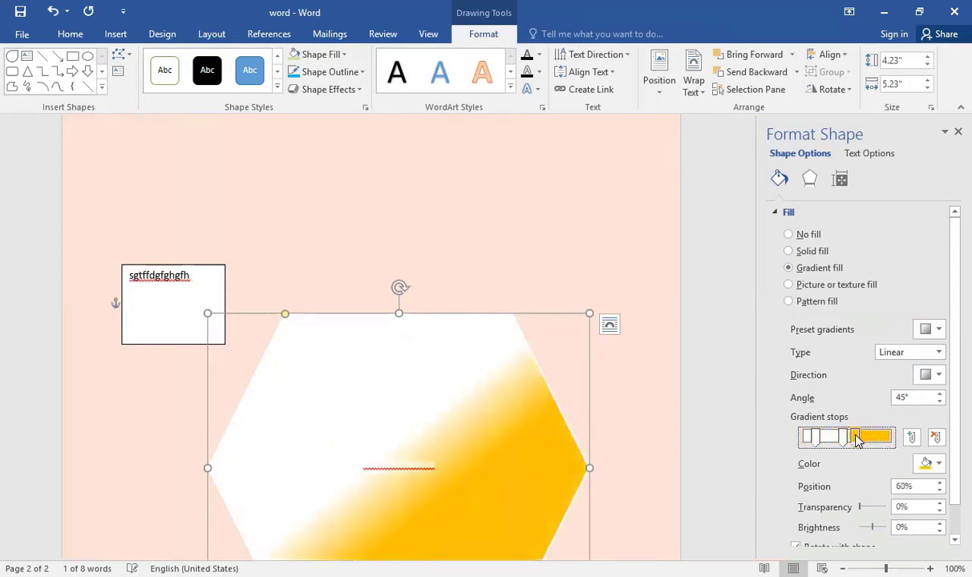
- Apply the orange radial preset gradient to the hexagon, move its lightest stop to 57%, and close the shape formatting pane
{"action": "left_click", "coordinate": [928, 375]}
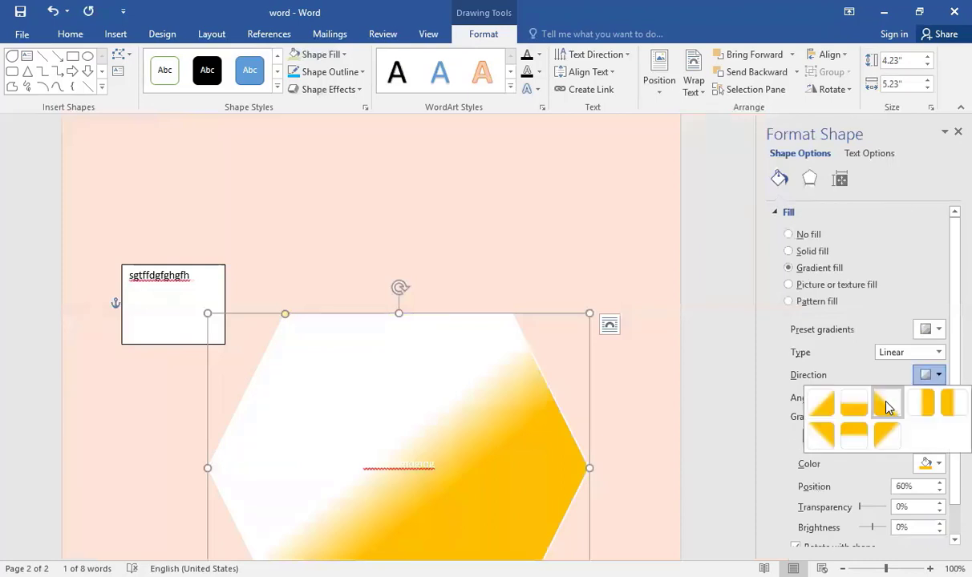
{"action": "left_click", "coordinate": [935, 331]}
{"action": "left_click", "coordinate": [813, 455]}
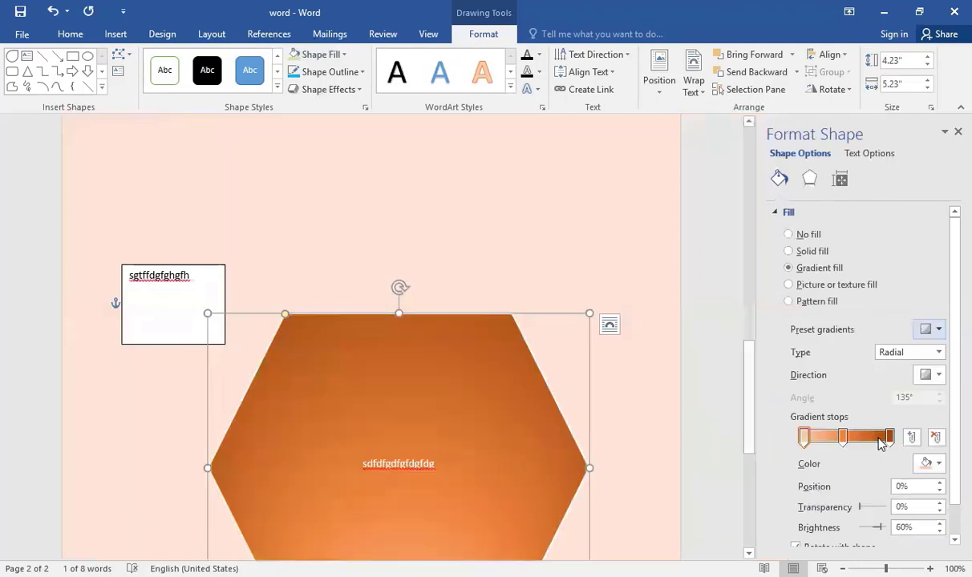
{"action": "left_click_drag", "start_coordinate": [810, 439], "coordinate": [853, 440]}
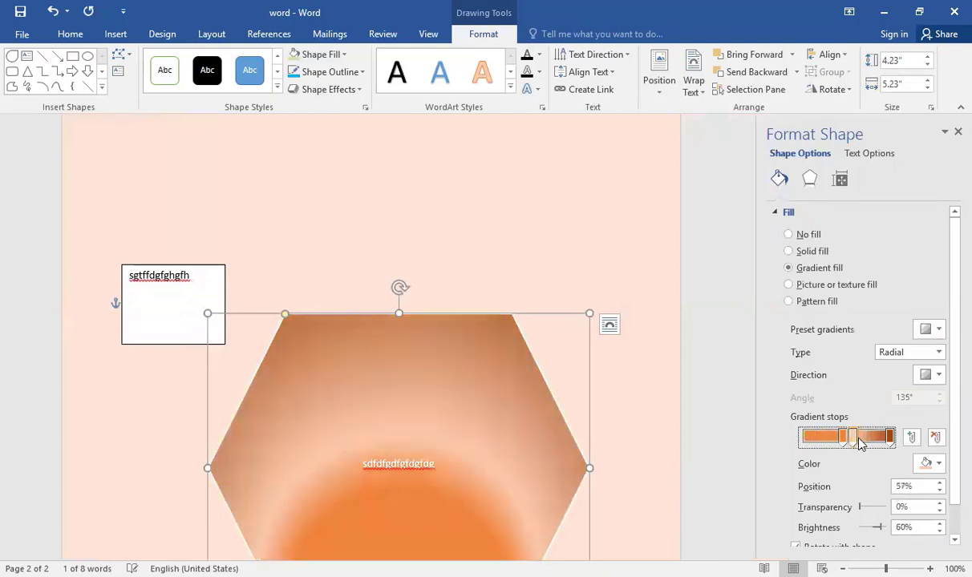
{"action": "left_click", "coordinate": [957, 132]}
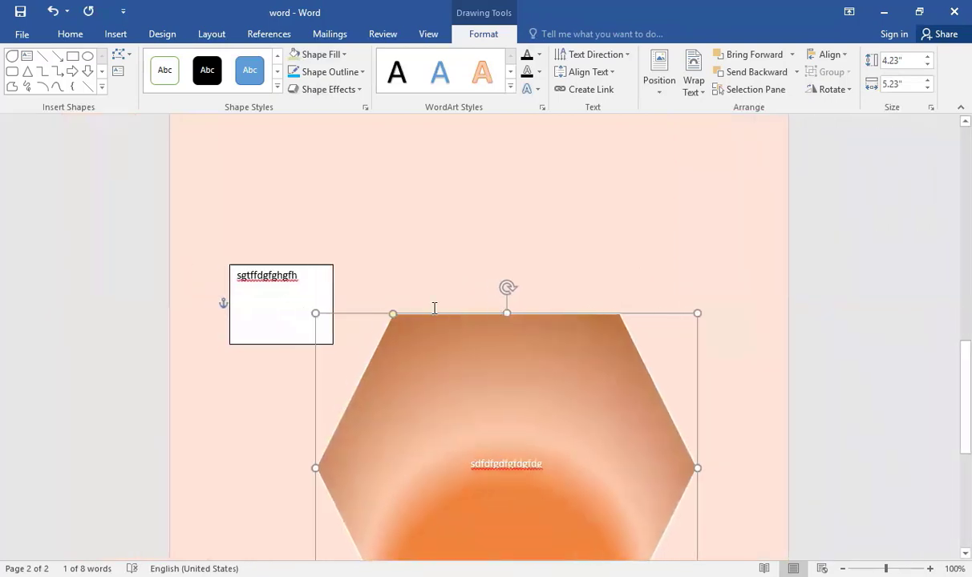
- Fill the hexagon with the dark green marble texture
{"action": "left_click", "coordinate": [321, 53]}
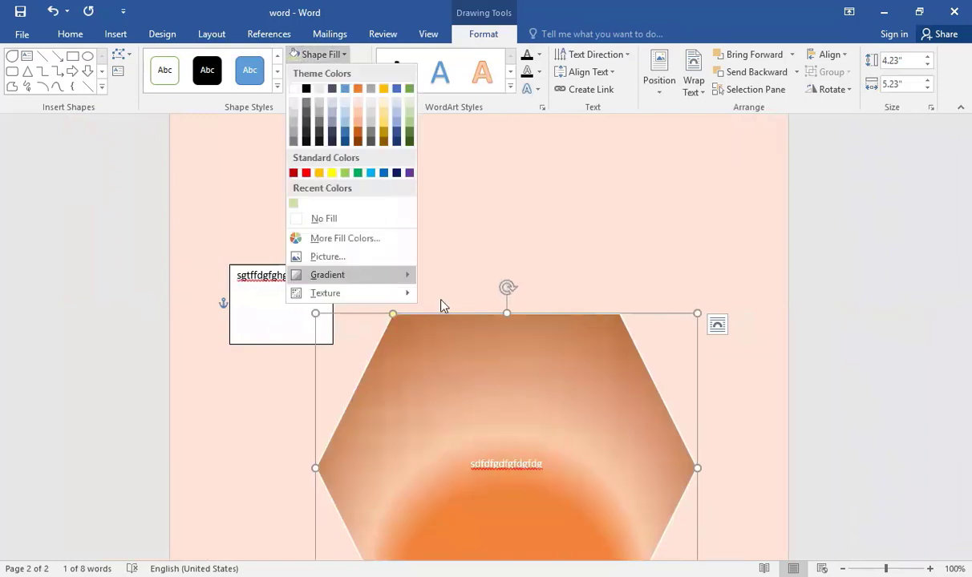
{"action": "mouse_move", "coordinate": [345, 293]}
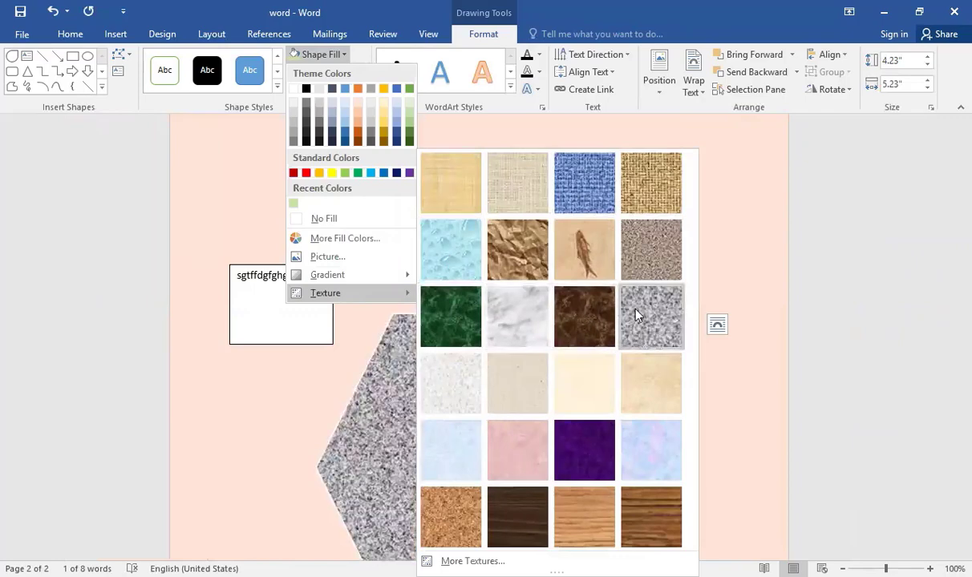
{"action": "left_click", "coordinate": [455, 332]}
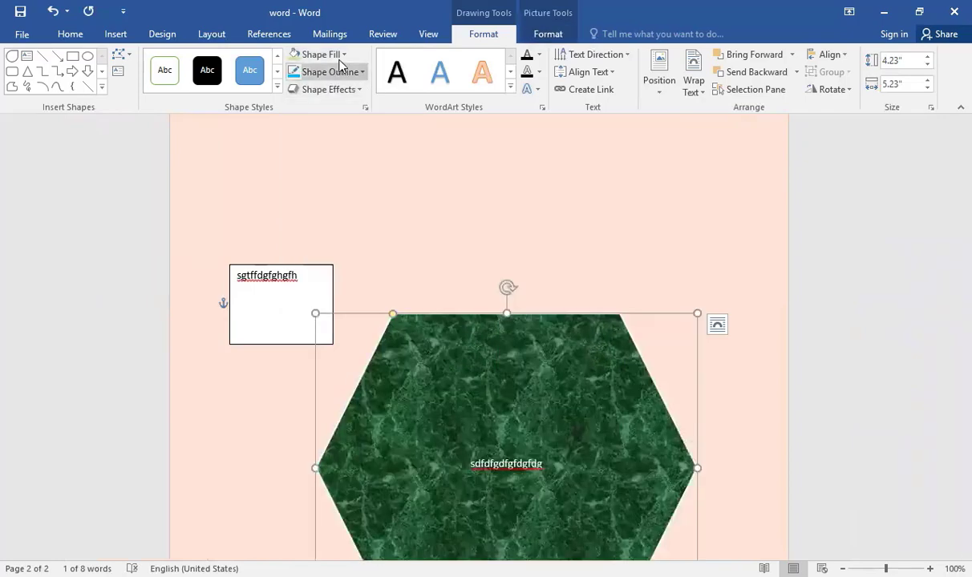
{"action": "left_click", "coordinate": [329, 54]}
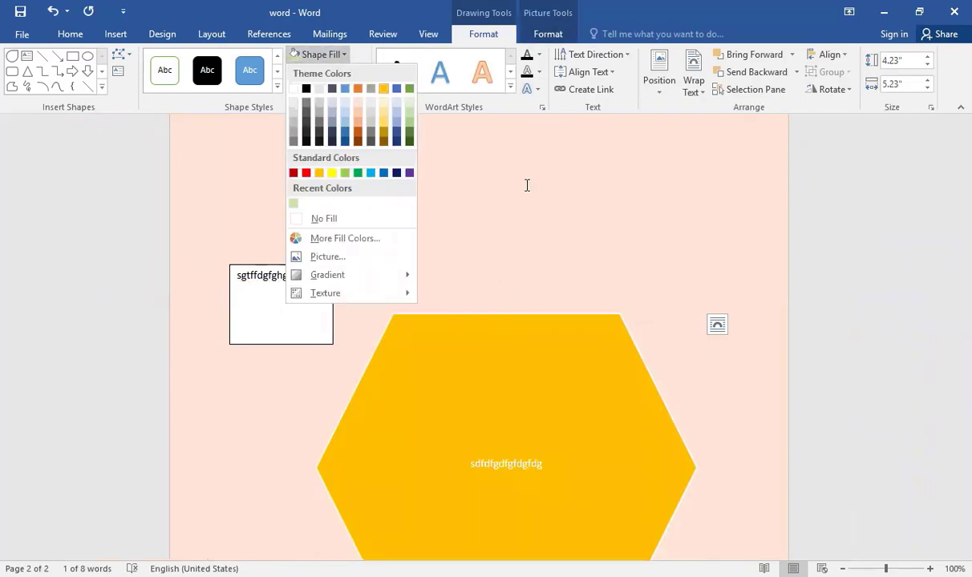
{"action": "left_click", "coordinate": [527, 184]}
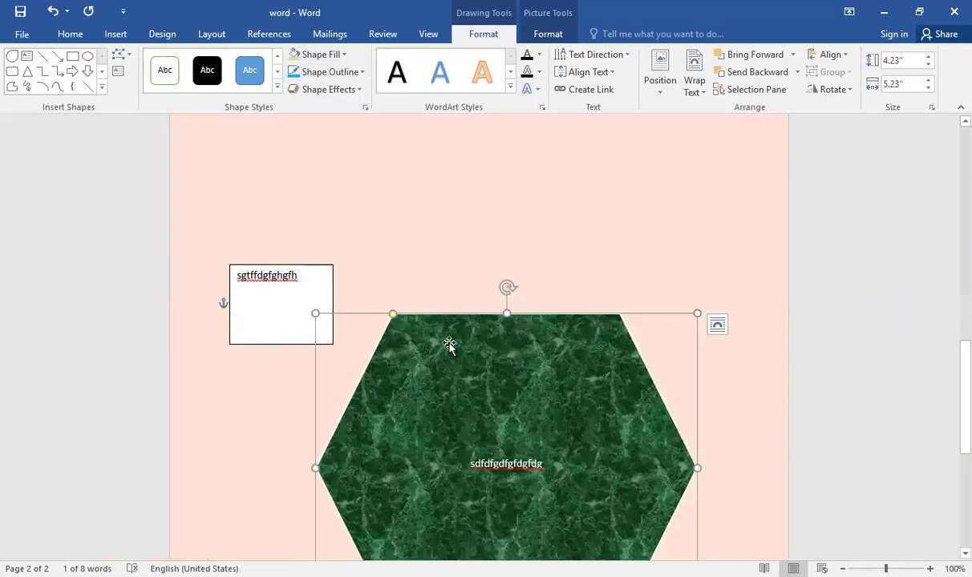
- Move the hexagon up the page and delete the text box containing "sgtffdgfghgfh"
{"action": "left_click_drag", "start_coordinate": [449, 343], "coordinate": [442, 191]}
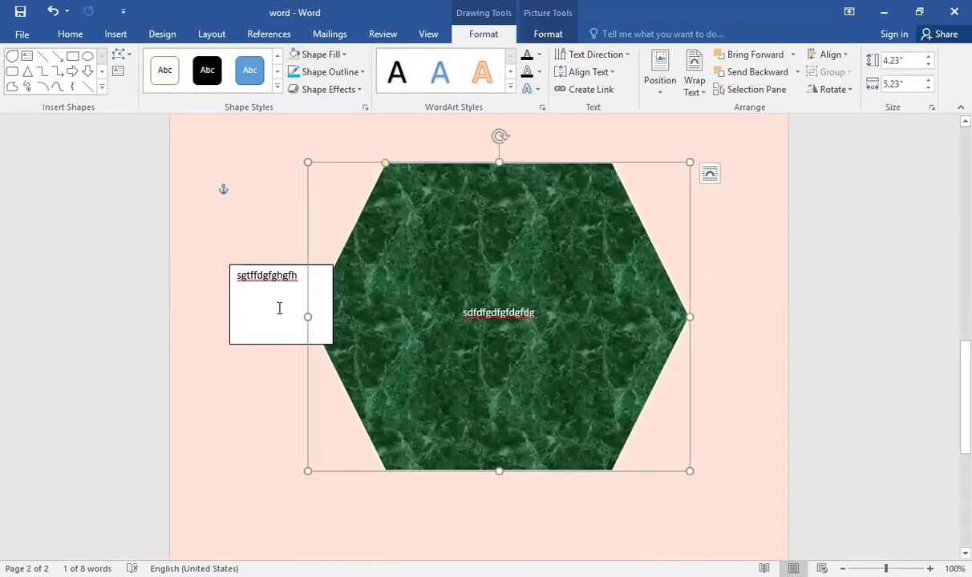
{"action": "left_click", "coordinate": [274, 265]}
{"action": "key", "text": "Delete"}
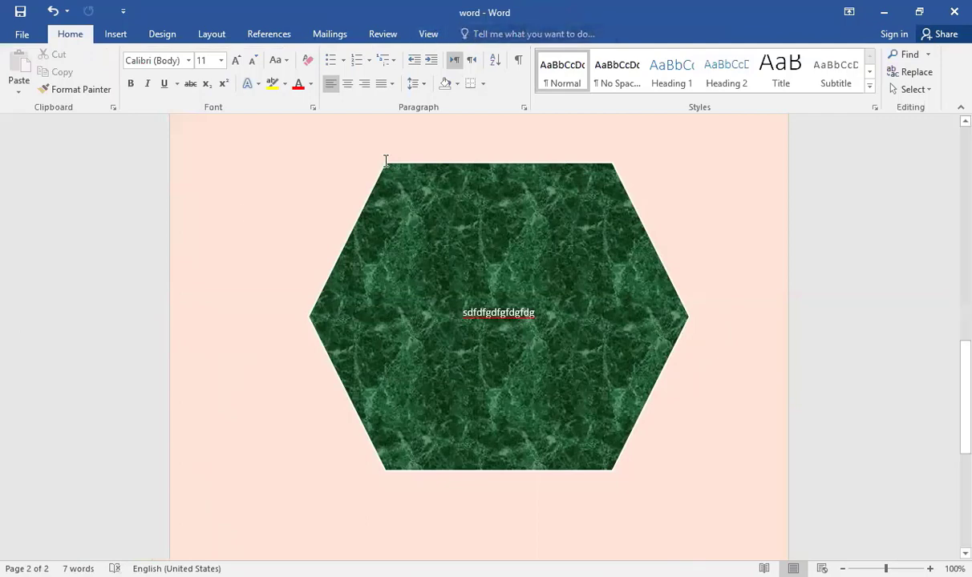
- Set the hexagon's outline weight to 6 pt
{"action": "left_click", "coordinate": [428, 186]}
{"action": "left_click", "coordinate": [486, 35]}
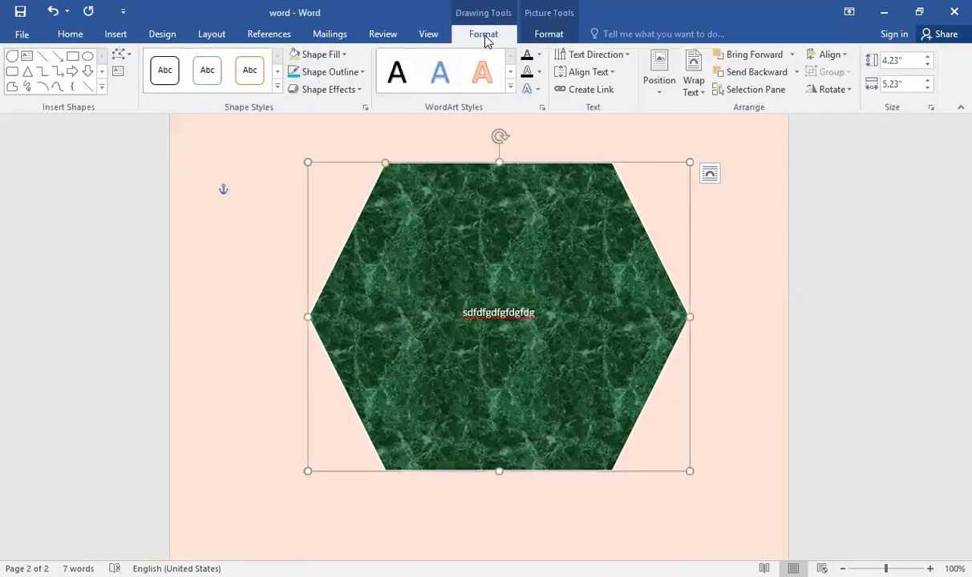
{"action": "left_click", "coordinate": [324, 74]}
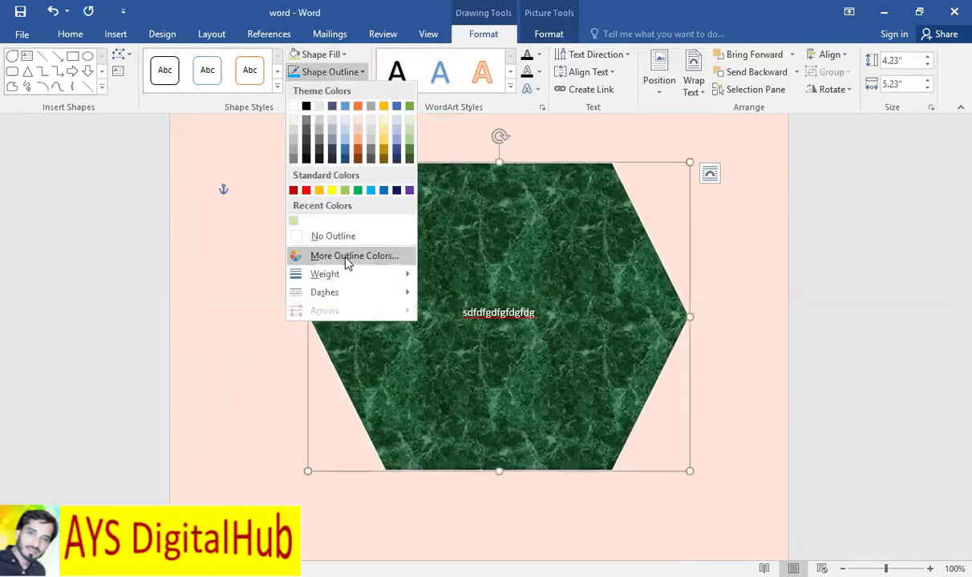
{"action": "mouse_move", "coordinate": [360, 276]}
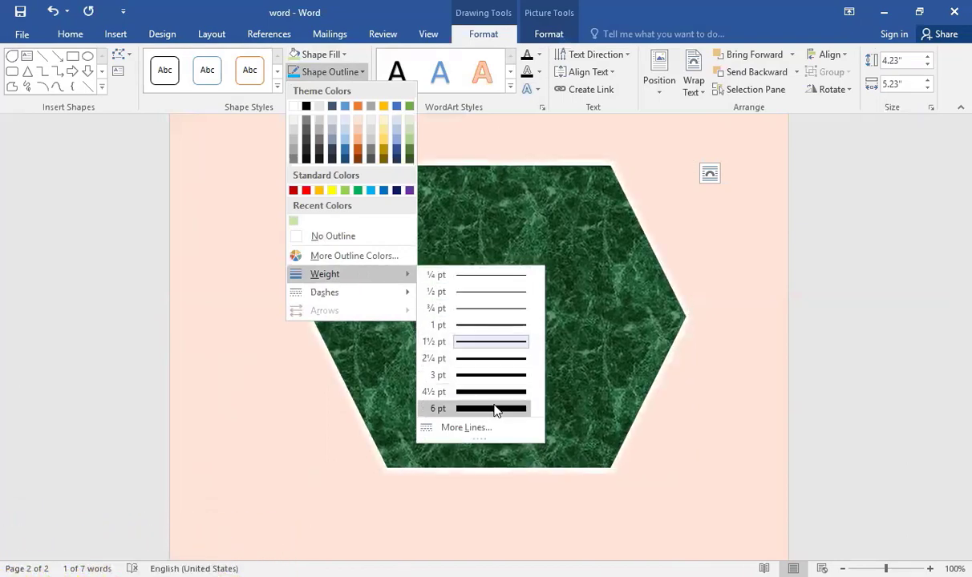
{"action": "left_click", "coordinate": [480, 183]}
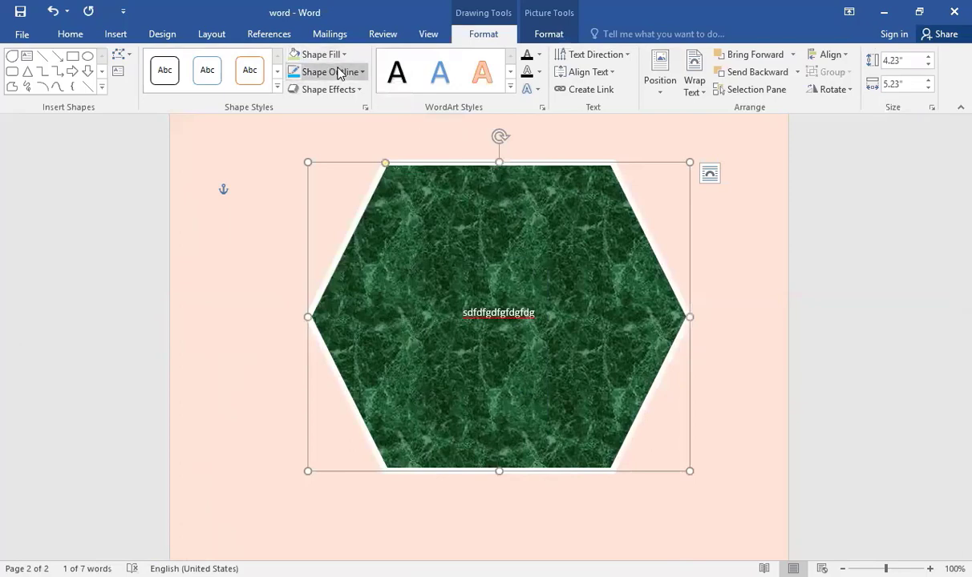
- Color the hexagon's outline red and give it a dashed line style
{"action": "left_click", "coordinate": [338, 73]}
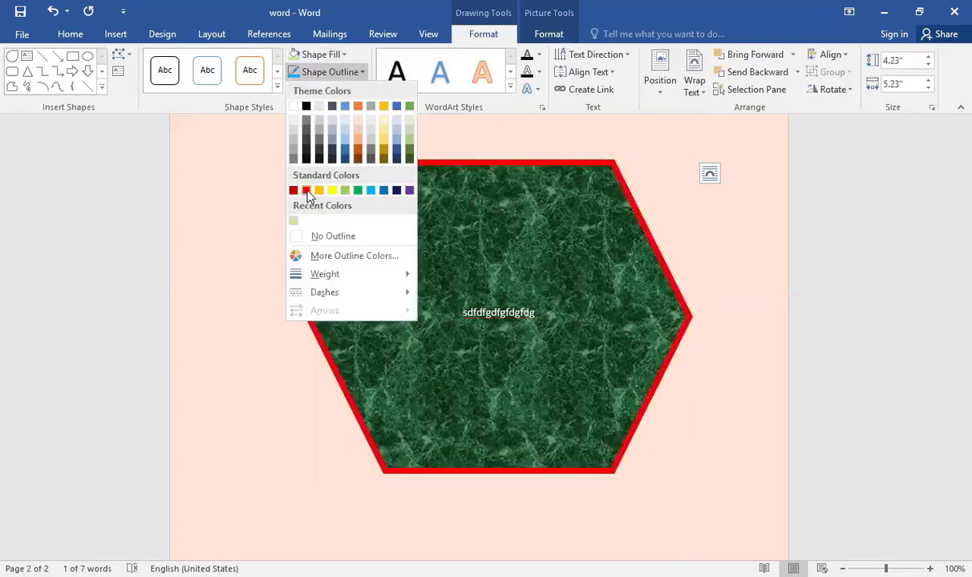
{"action": "left_click", "coordinate": [306, 191]}
{"action": "left_click", "coordinate": [339, 75]}
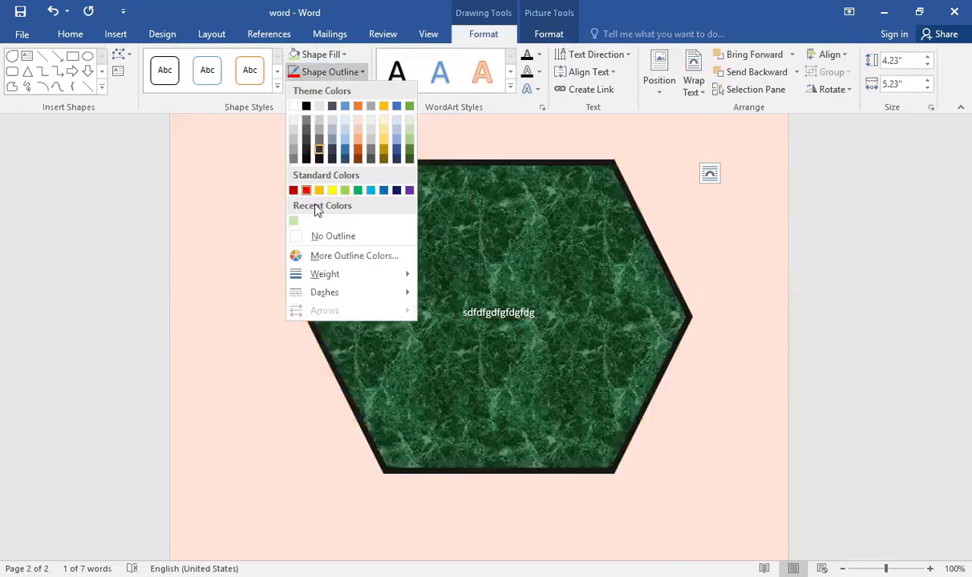
{"action": "mouse_move", "coordinate": [350, 294]}
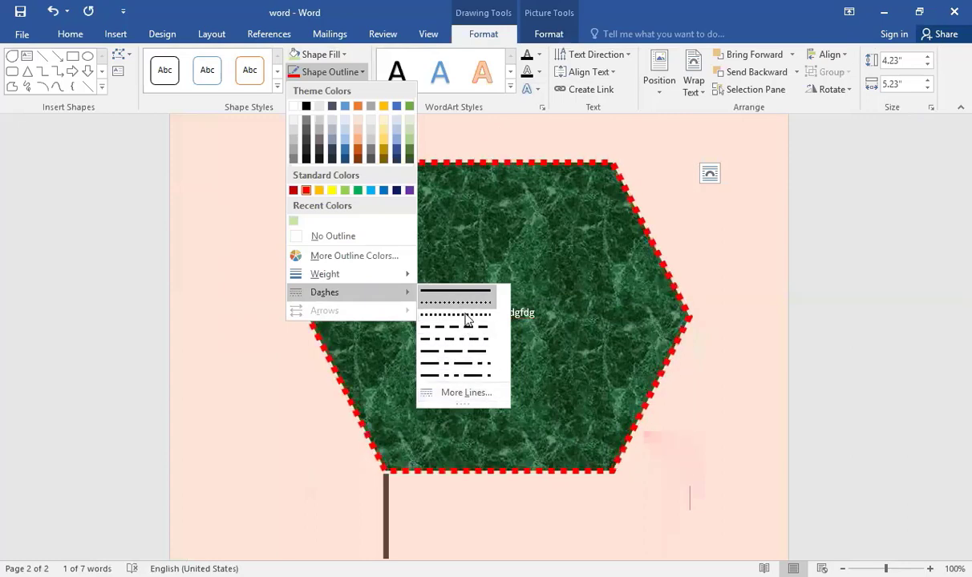
{"action": "left_click", "coordinate": [457, 315]}
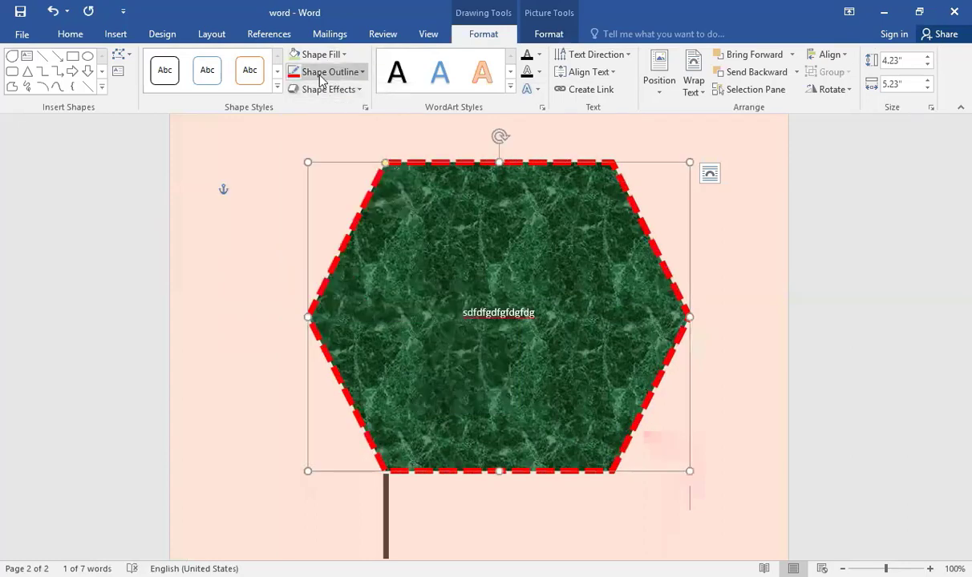
{"action": "left_click", "coordinate": [321, 74]}
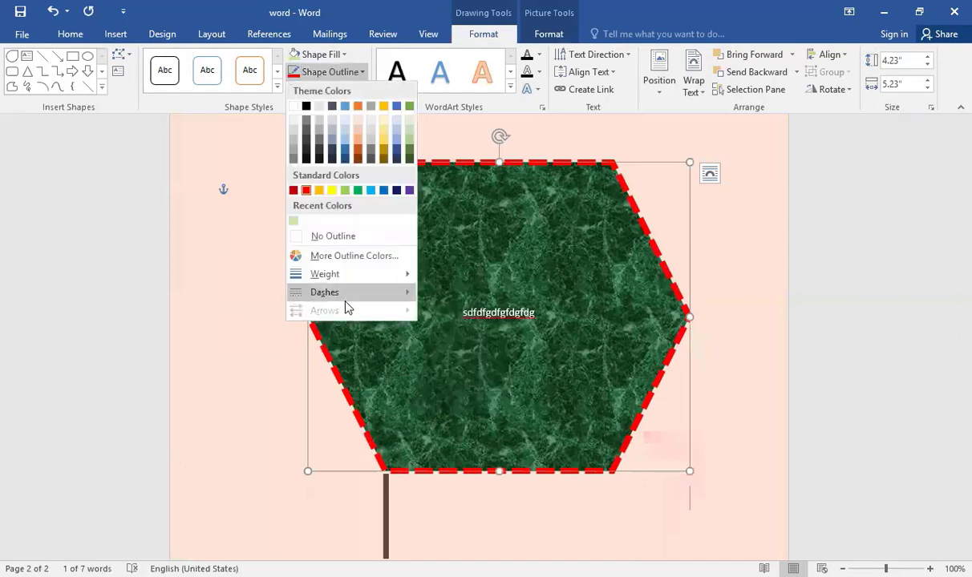
{"action": "key", "text": "Escape"}
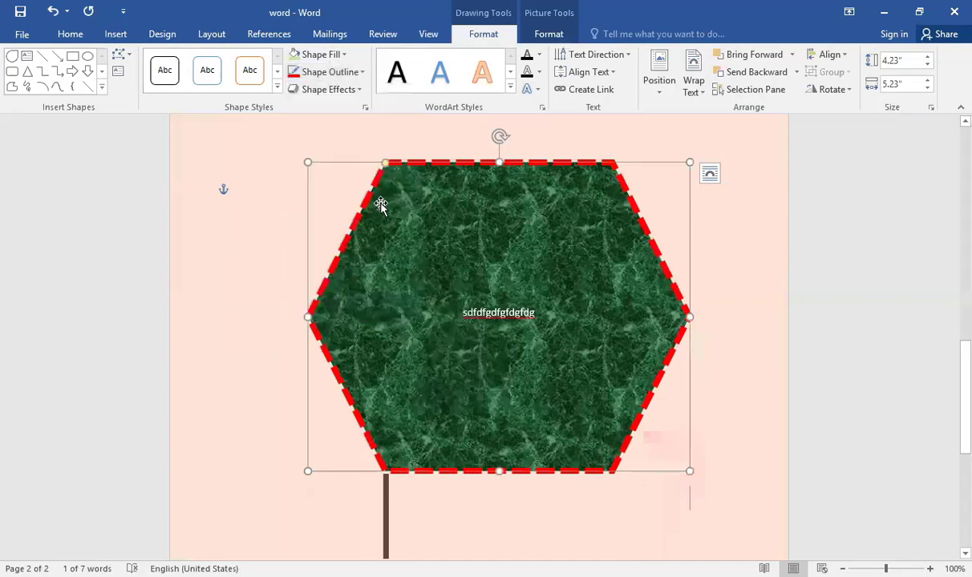
- Delete the hexagon and draw a straight horizontal line about 4.12" long near the top of the second page
{"action": "key", "text": "Delete"}
{"action": "left_click", "coordinate": [117, 35]}
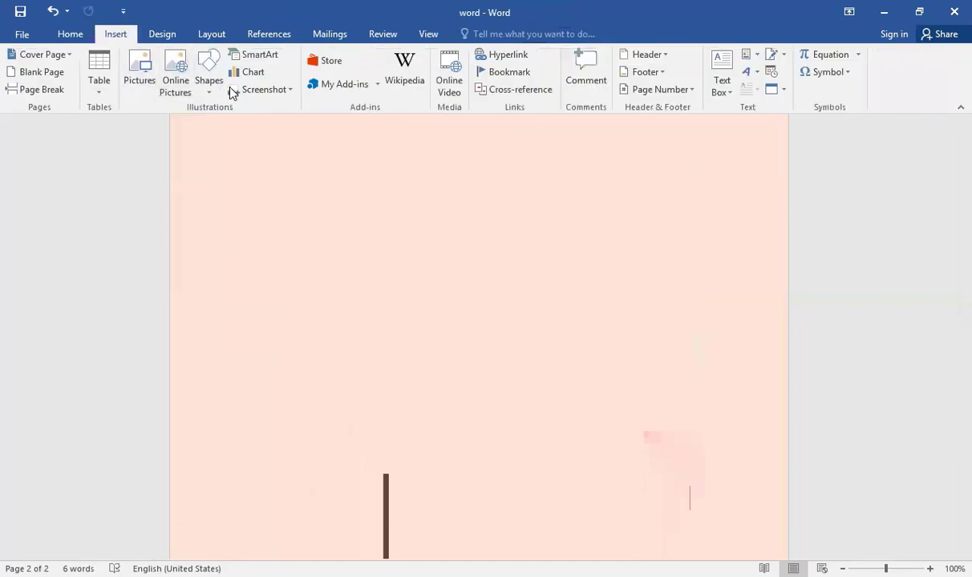
{"action": "left_click", "coordinate": [213, 92]}
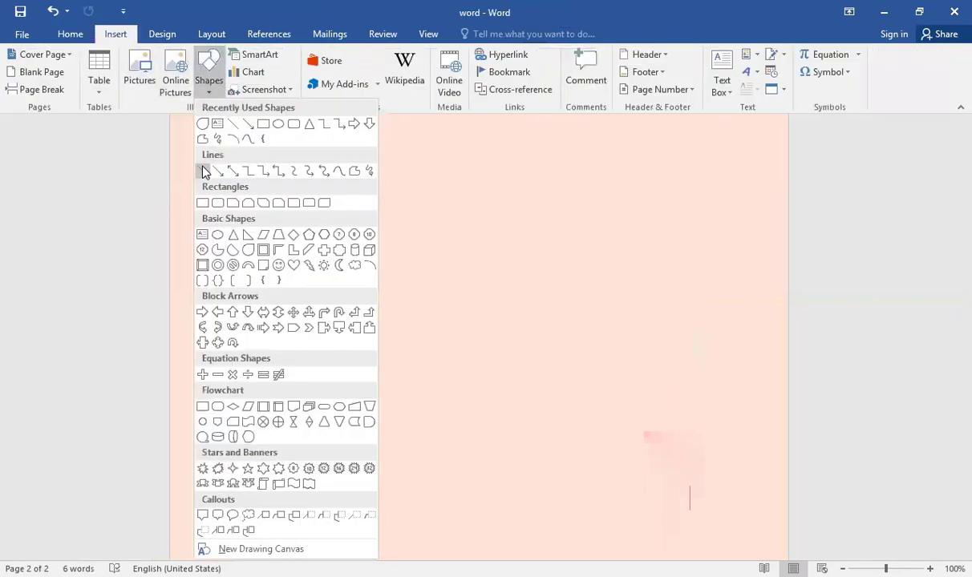
{"action": "left_click", "coordinate": [202, 167]}
{"action": "mouse_move", "coordinate": [243, 172]}
{"action": "left_mouse_down"}
{"action": "mouse_move", "coordinate": [557, 214]}
{"action": "mouse_move", "coordinate": [554, 191]}
{"action": "mouse_move", "coordinate": [542, 186]}
{"action": "left_mouse_up"}
{"action": "key", "text": "shift"}
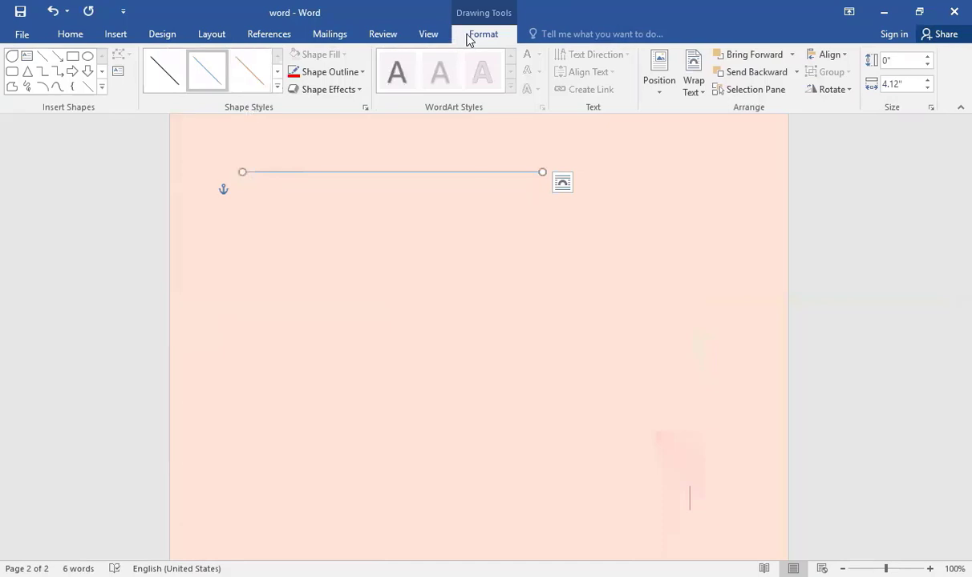
- Give the horizontal line open arrowheads at both ends
{"action": "left_click", "coordinate": [359, 77]}
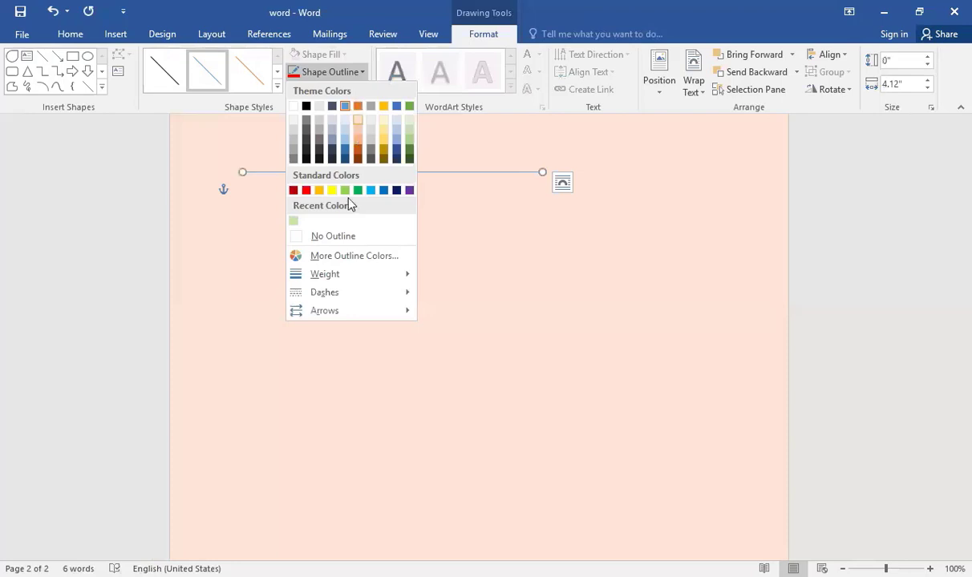
{"action": "mouse_move", "coordinate": [347, 312]}
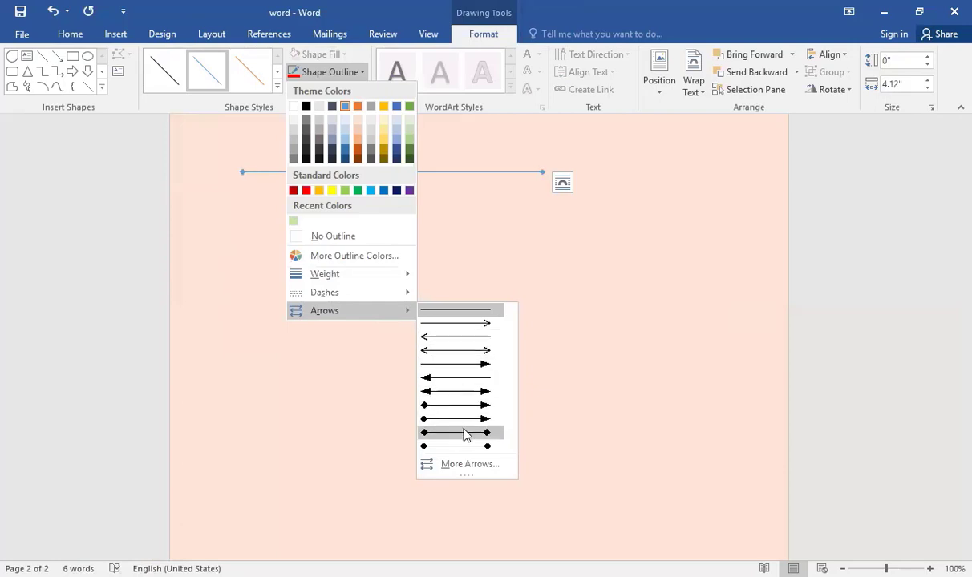
{"action": "left_click", "coordinate": [467, 364]}
{"action": "left_click", "coordinate": [453, 223]}
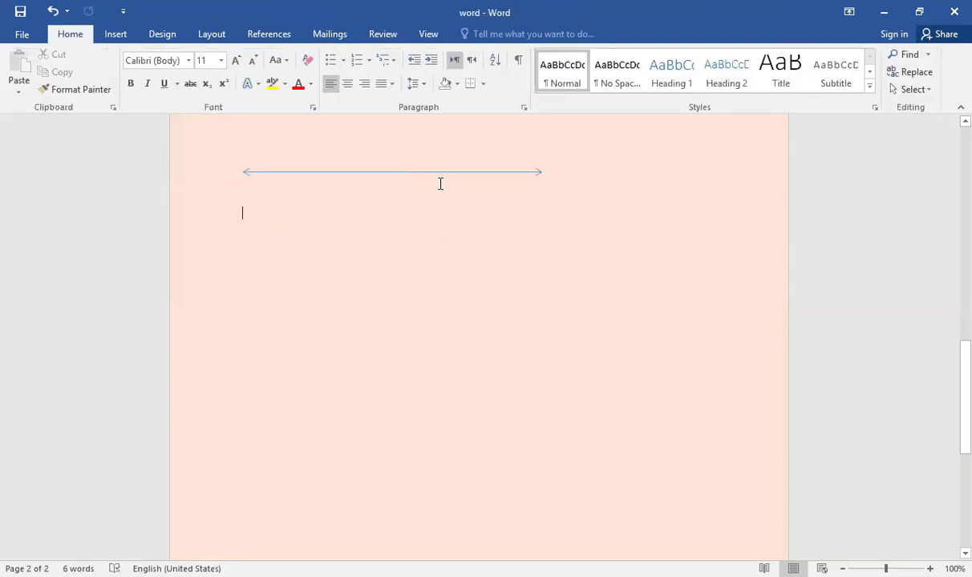
{"action": "left_click", "coordinate": [437, 173]}
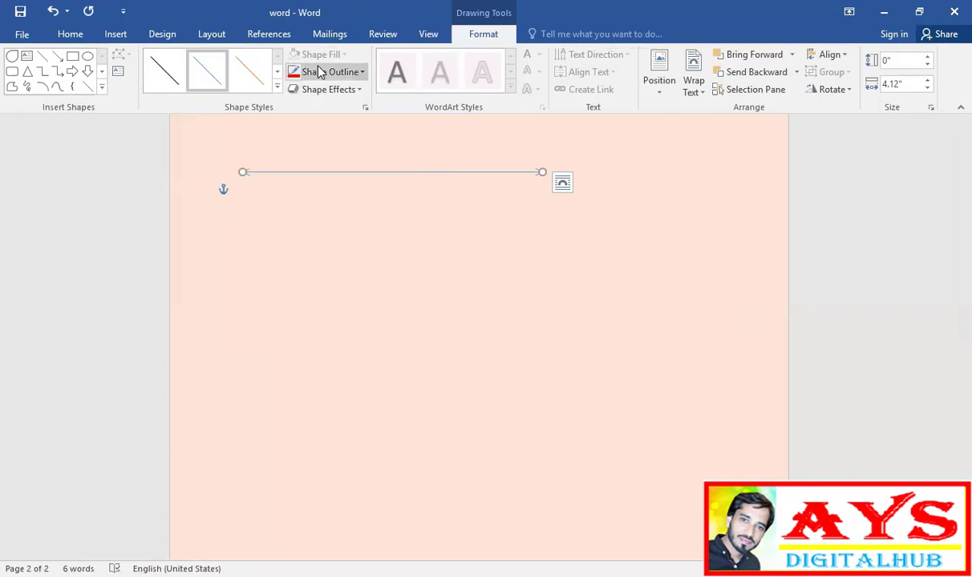
{"action": "left_click", "coordinate": [321, 72]}
{"action": "left_click", "coordinate": [340, 85]}
- Draw a rectangle about 1.7" high and 2.33" wide below the line and move it down toward the page's right side
{"action": "scroll", "coordinate": [376, 162], "scroll_direction": "up", "scroll_amount": 3}
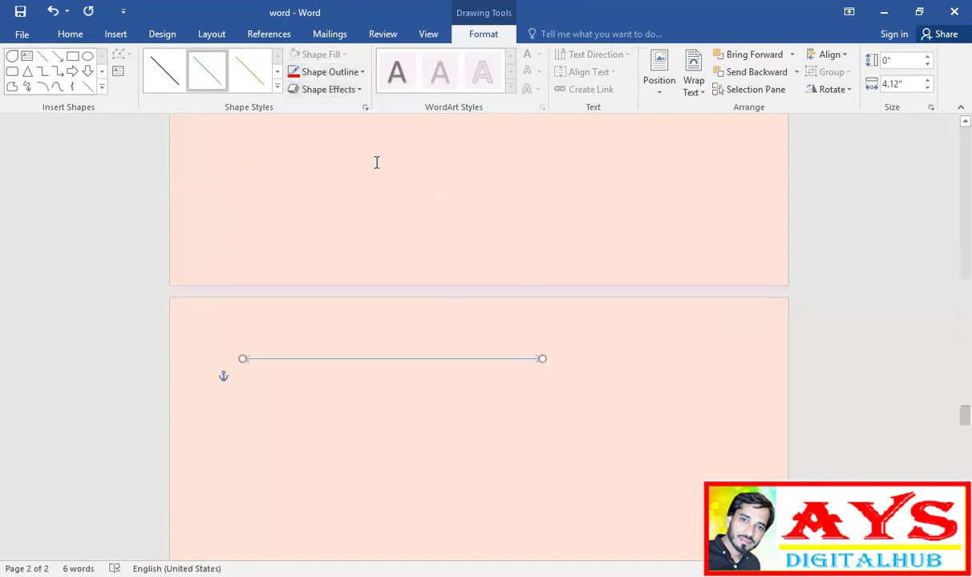
{"action": "scroll", "coordinate": [341, 221], "scroll_direction": "down", "scroll_amount": 2}
{"action": "left_click", "coordinate": [72, 56]}
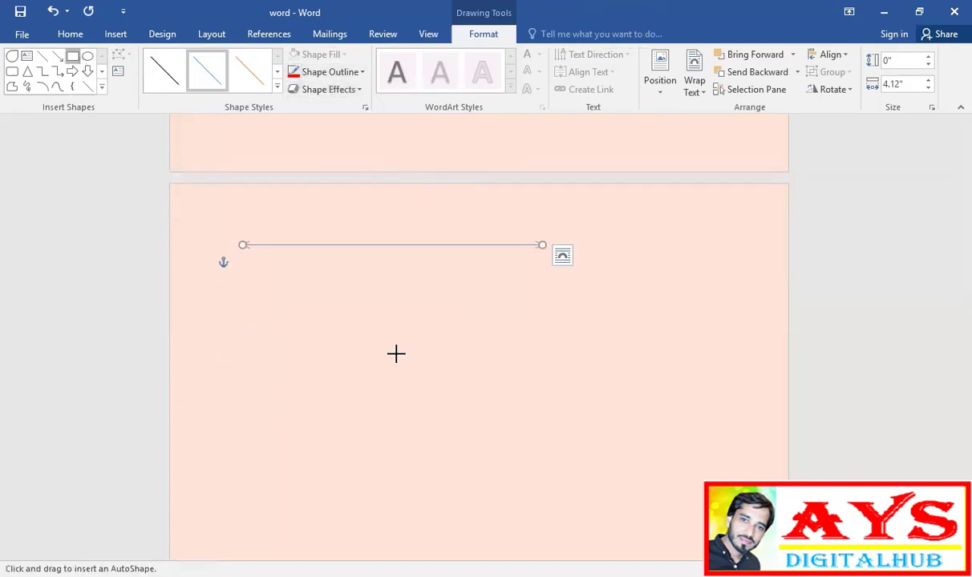
{"action": "mouse_move", "coordinate": [334, 300]}
{"action": "left_mouse_down"}
{"action": "mouse_move", "coordinate": [490, 432]}
{"action": "mouse_move", "coordinate": [505, 423]}
{"action": "left_mouse_up"}
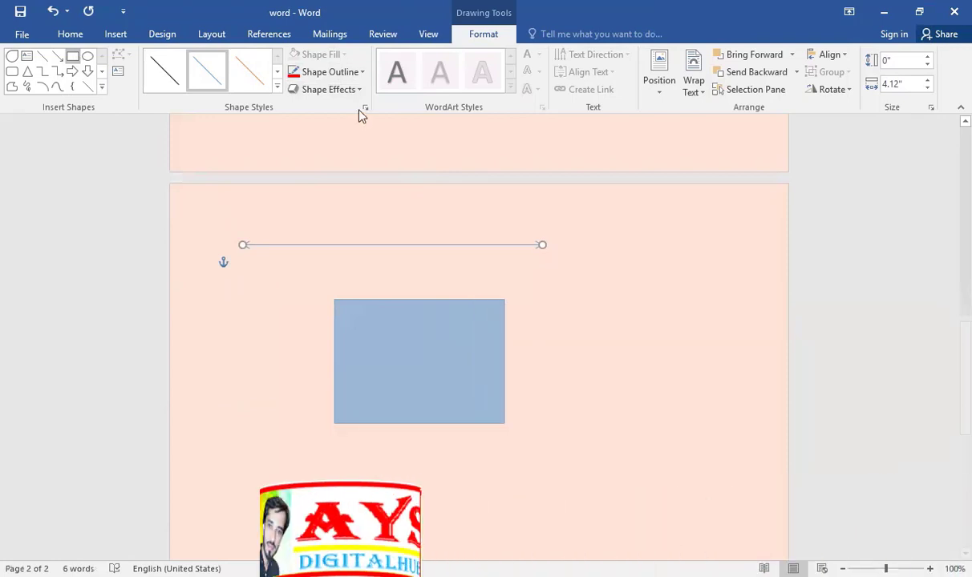
{"action": "left_click", "coordinate": [356, 90]}
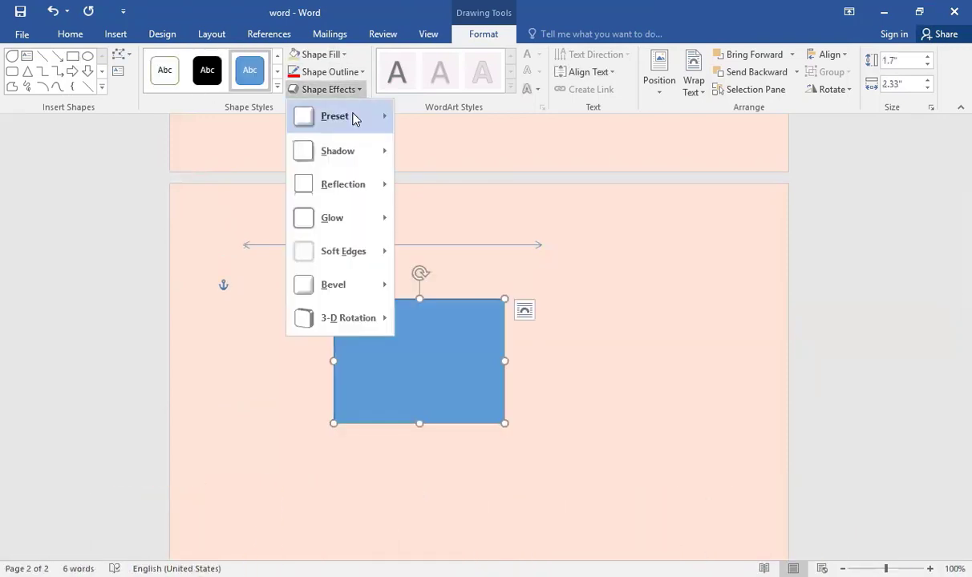
{"action": "left_click", "coordinate": [800, 302]}
{"action": "left_click_drag", "start_coordinate": [446, 353], "coordinate": [642, 424]}
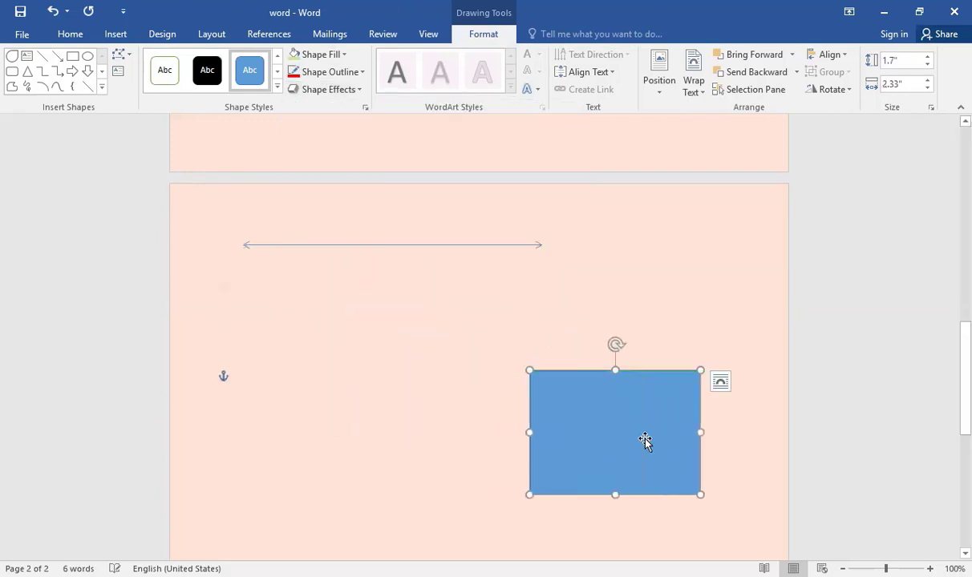
- Apply the Preset 5 shape effect to the rectangle and reset its preset to None
{"action": "left_click", "coordinate": [347, 93]}
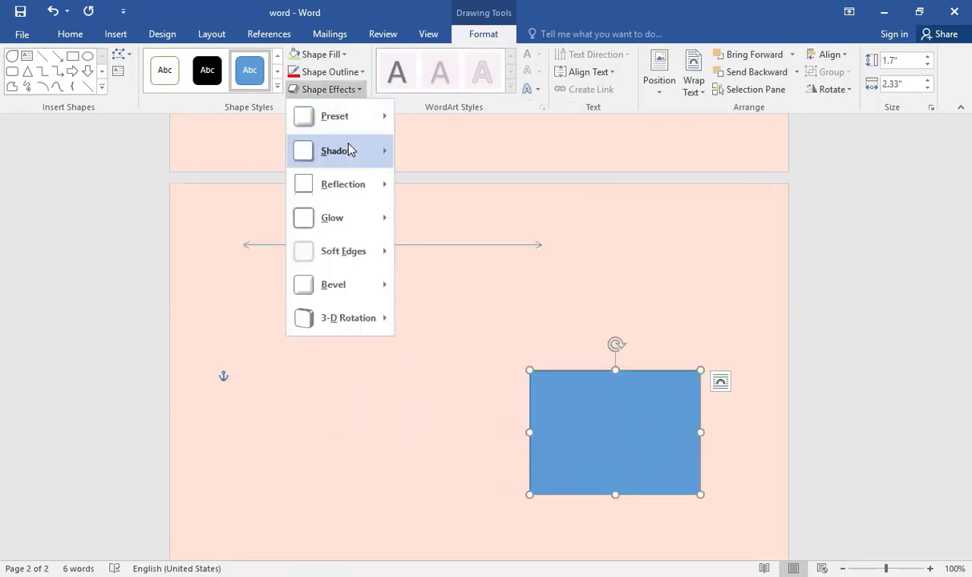
{"action": "mouse_move", "coordinate": [349, 120]}
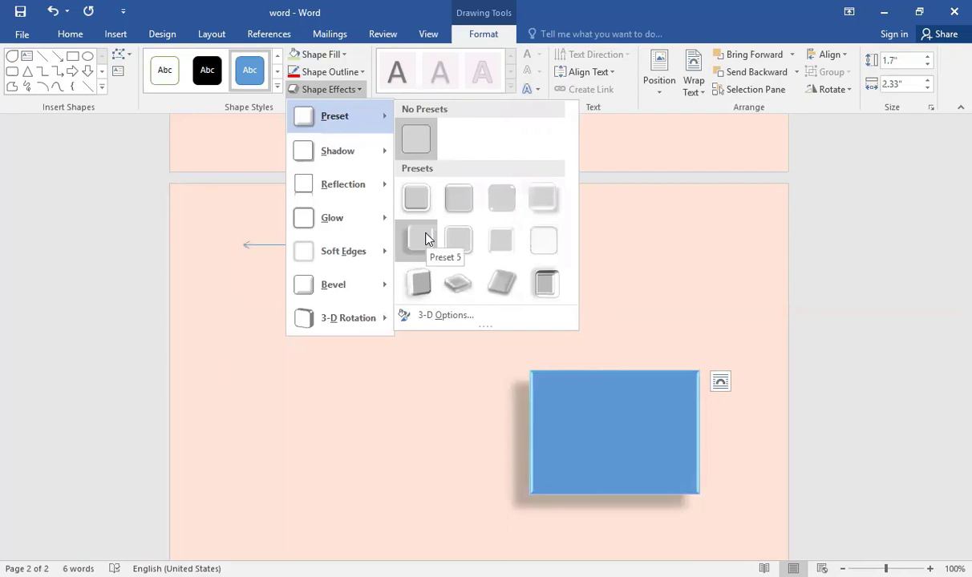
{"action": "left_click", "coordinate": [606, 411]}
{"action": "left_click", "coordinate": [341, 89]}
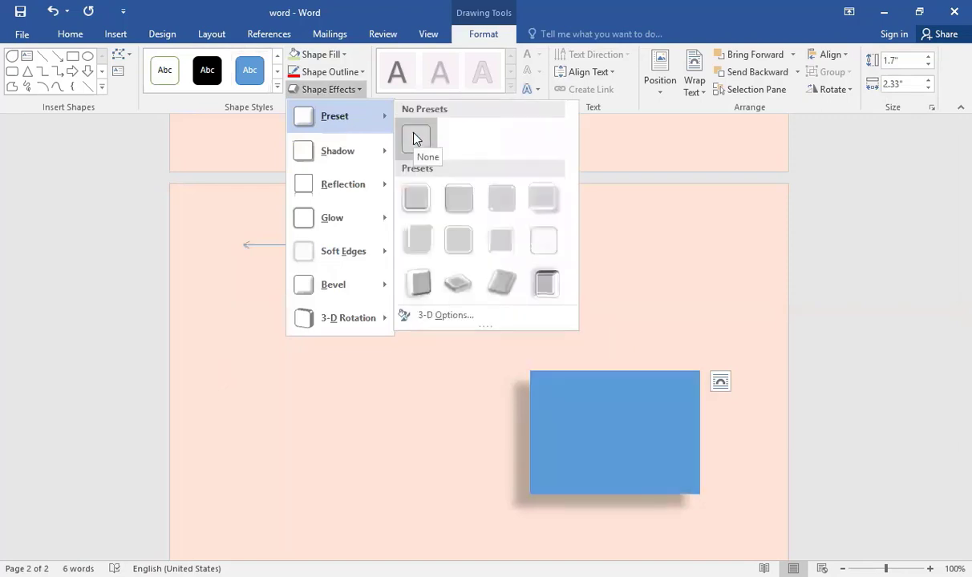
{"action": "left_click", "coordinate": [414, 132]}
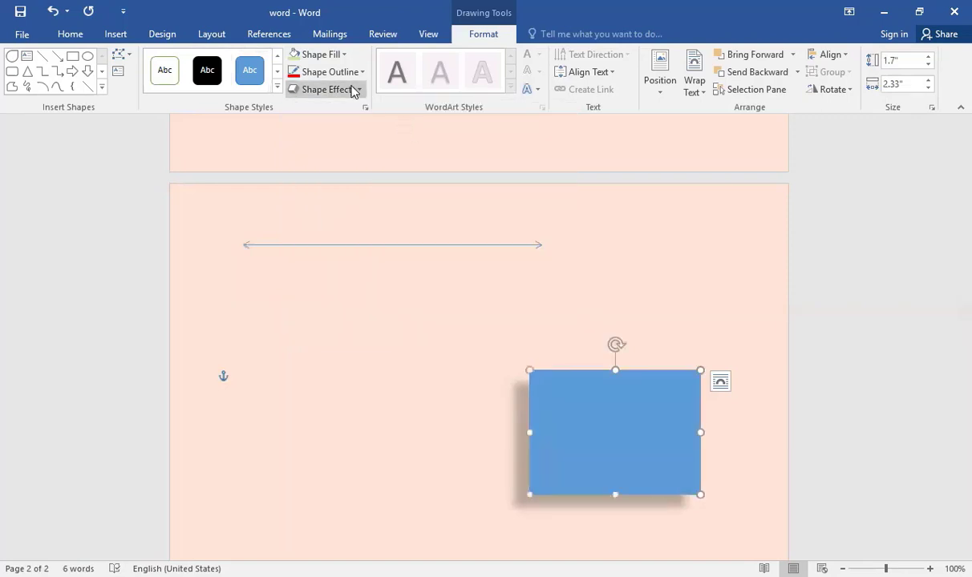
{"action": "left_click", "coordinate": [352, 91]}
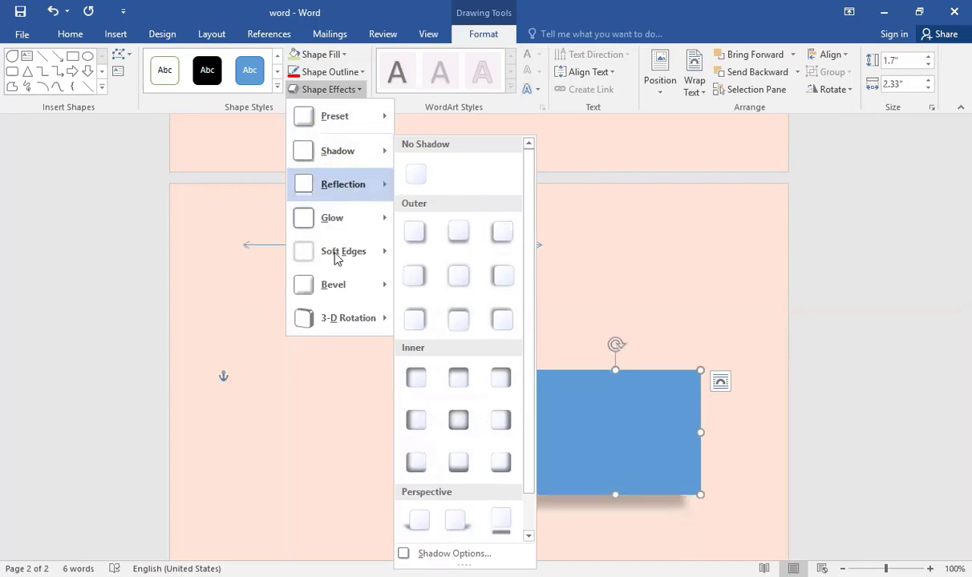
{"action": "mouse_move", "coordinate": [340, 268]}
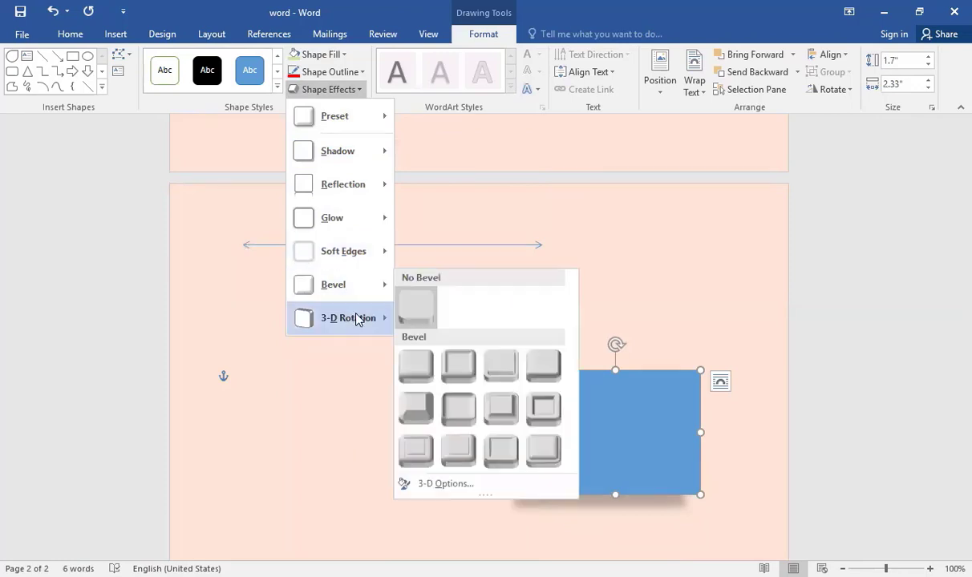
{"action": "mouse_move", "coordinate": [358, 312]}
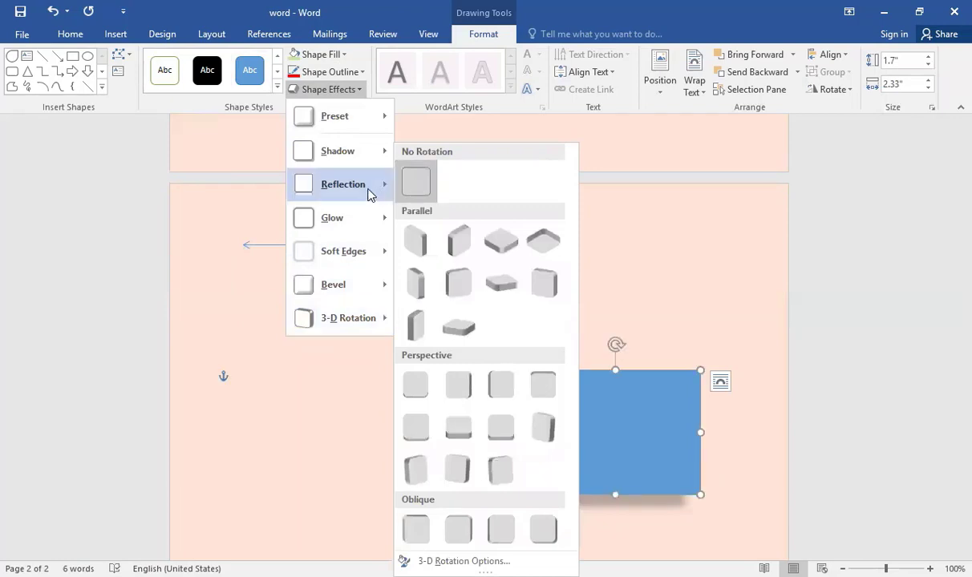
{"action": "mouse_move", "coordinate": [371, 193]}
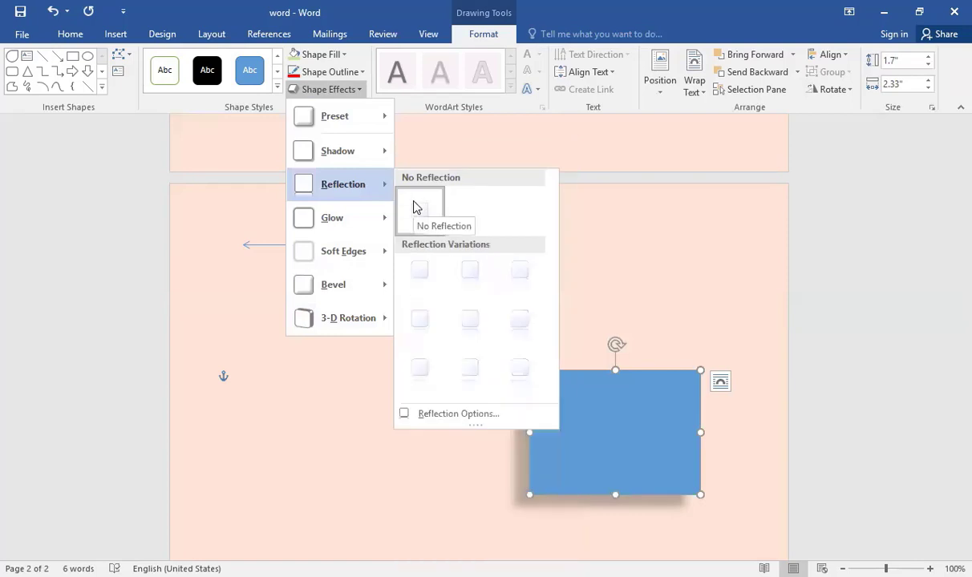
{"action": "left_click", "coordinate": [555, 331]}
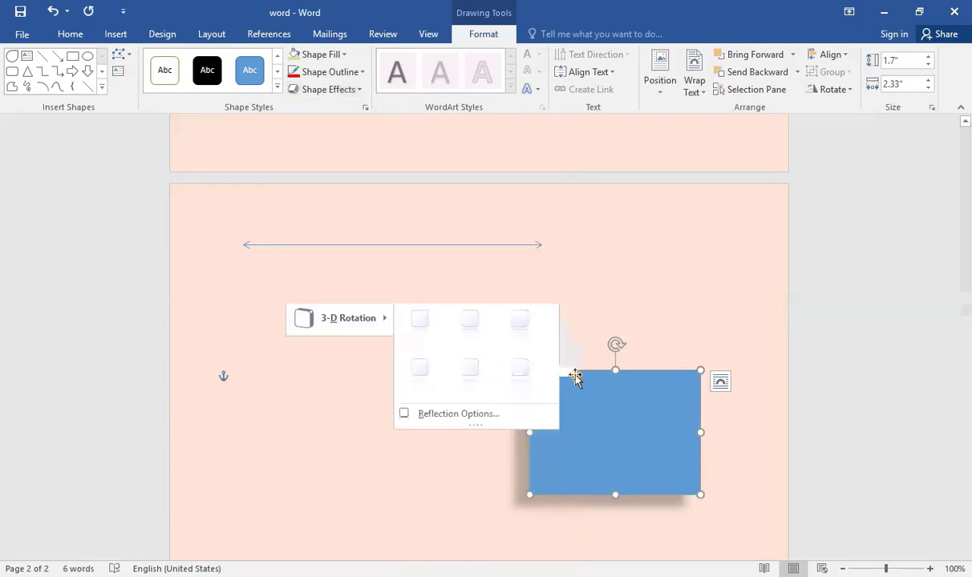
- Add the text "ZXZXCXZCXCX" to the rectangle and reposition the rectangle near the page's right edge
{"action": "left_click_drag", "start_coordinate": [575, 375], "coordinate": [470, 321]}
{"action": "right_click", "coordinate": [470, 321]}
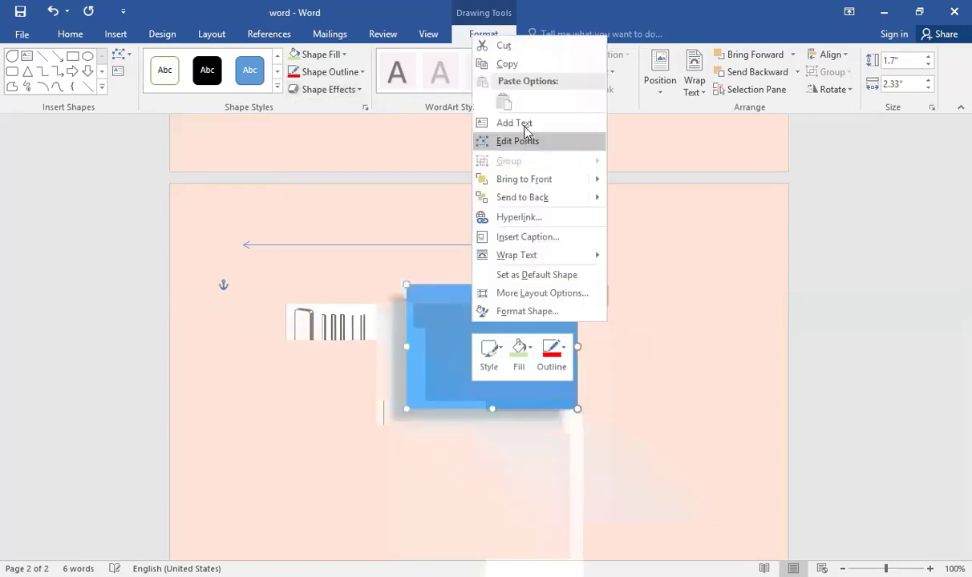
{"action": "left_click", "coordinate": [523, 124]}
{"action": "type", "text": "zxzxcc cxcx"}
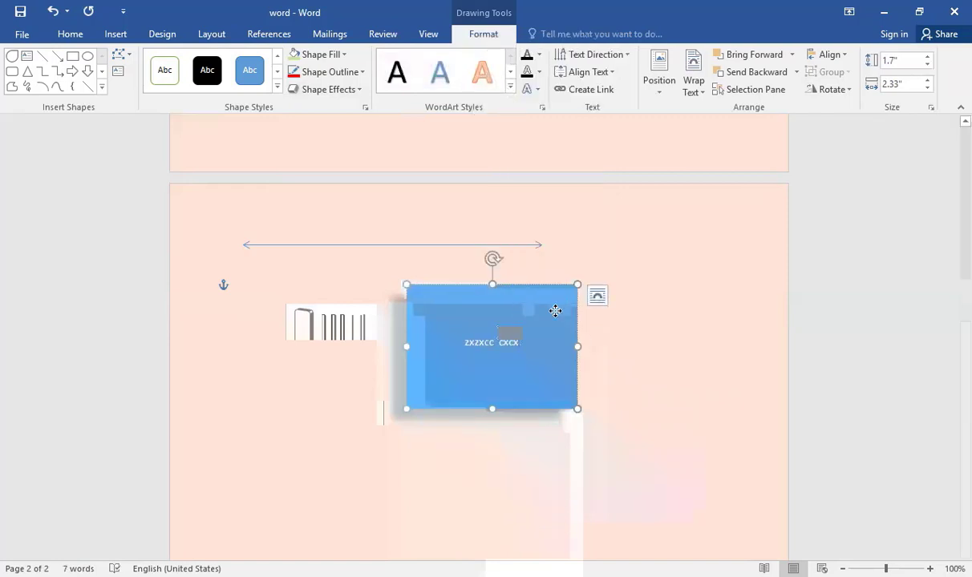
{"action": "left_click_drag", "start_coordinate": [518, 292], "coordinate": [650, 332]}
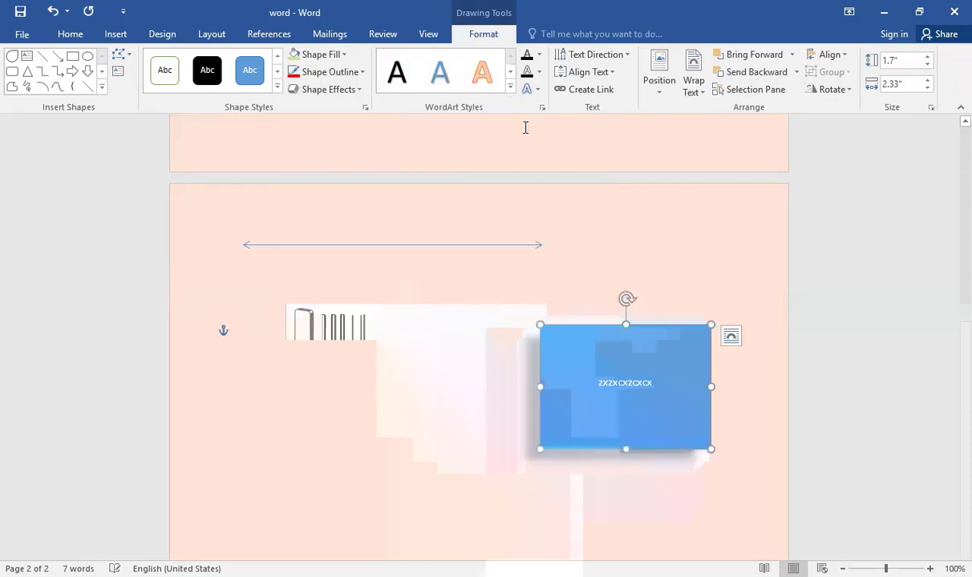
- Enlarge the font of the rectangle's text until it fills most of the shape's width
{"action": "left_click", "coordinate": [510, 89]}
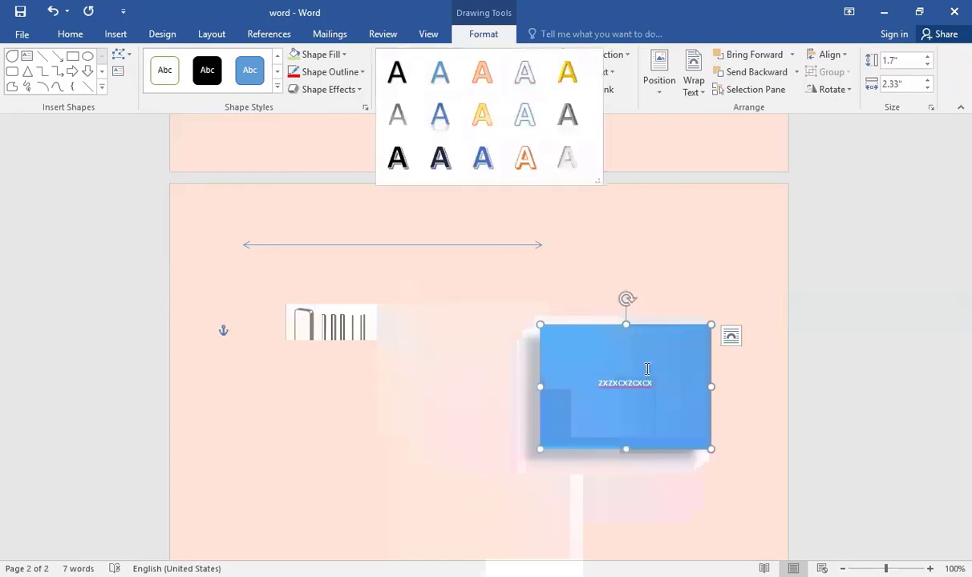
{"action": "double_click", "coordinate": [617, 388]}
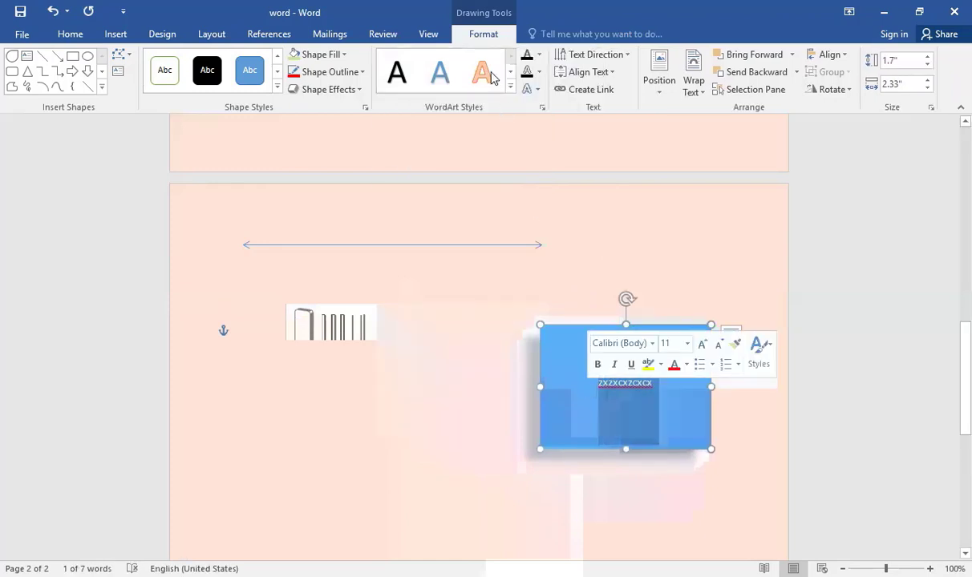
{"action": "left_click", "coordinate": [510, 89]}
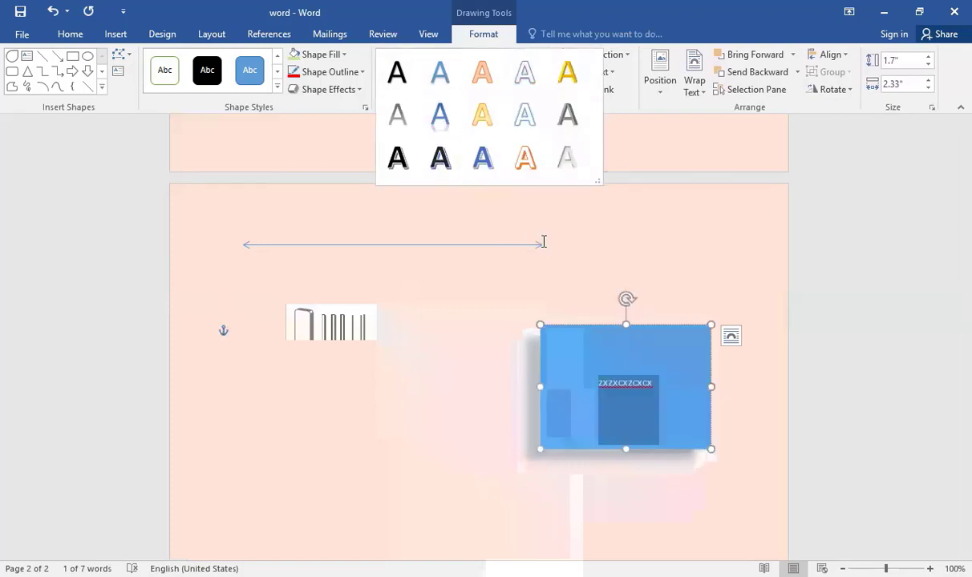
{"action": "left_click", "coordinate": [633, 364]}
{"action": "key", "text": "ctrl+bracketright"}
{"action": "key", "text": "ctrl+bracketright"}
{"action": "key", "text": "ctrl+bracketright"}
{"action": "key", "text": "ctrl+bracketright"}
{"action": "key", "text": "ctrl+bracketright"}
{"action": "key", "text": "ctrl+bracketright"}
{"action": "key", "text": "ctrl+bracketright"}
{"action": "key", "text": "ctrl+bracketright"}
{"action": "key", "text": "ctrl+bracketright"}
{"action": "key", "text": "ctrl+bracketright"}
{"action": "key", "text": "ctrl+bracketright"}
{"action": "key", "text": "ctrl+bracketright"}
{"action": "key", "text": "ctrl+bracketright"}
{"action": "key", "text": "ctrl+bracketright"}
{"action": "key", "text": "ctrl+bracketright"}
{"action": "key", "text": "ctrl+bracketright"}
{"action": "key", "text": "ctrl+bracketright"}
{"action": "key", "text": "ctrl+bracketright"}
{"action": "key", "text": "ctrl+bracketright"}
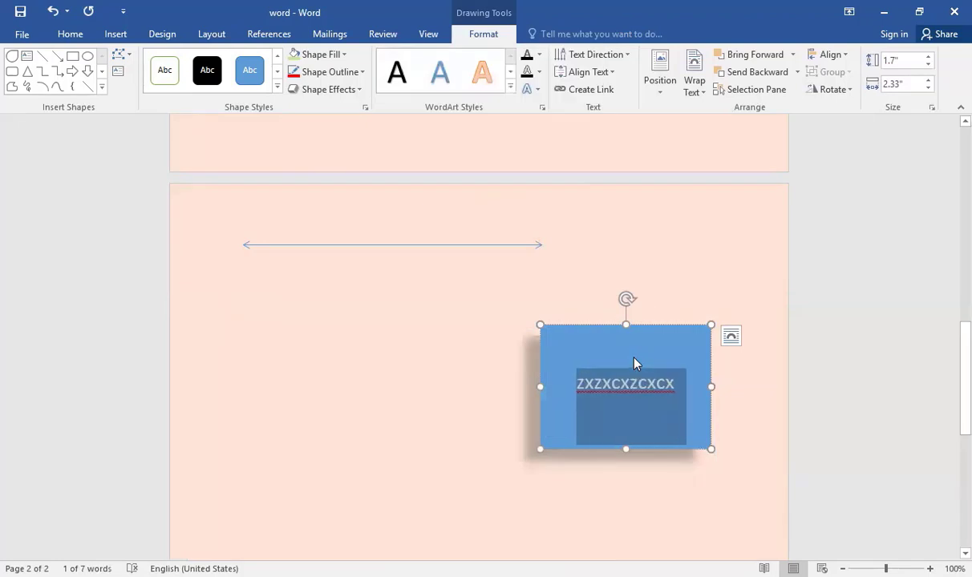
- Apply the gold WordArt style to the rectangle's text and give the text fill a dark gradient variation
{"action": "left_click", "coordinate": [511, 86]}
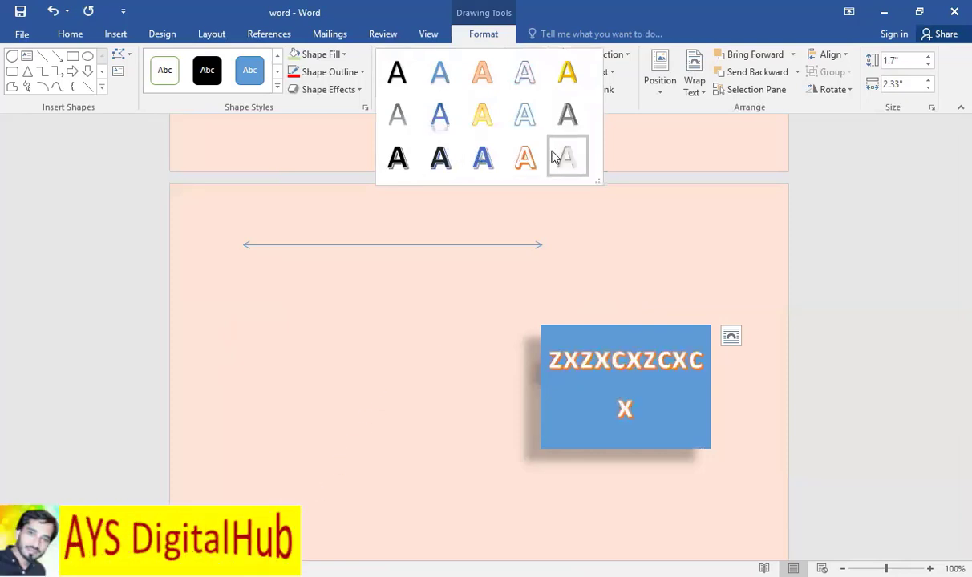
{"action": "left_click", "coordinate": [552, 83]}
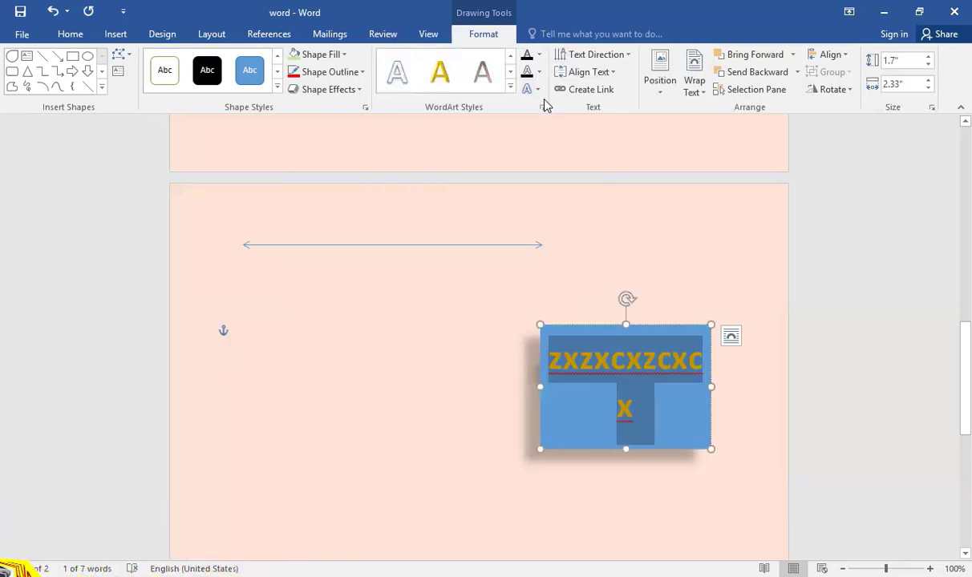
{"action": "left_click", "coordinate": [542, 57]}
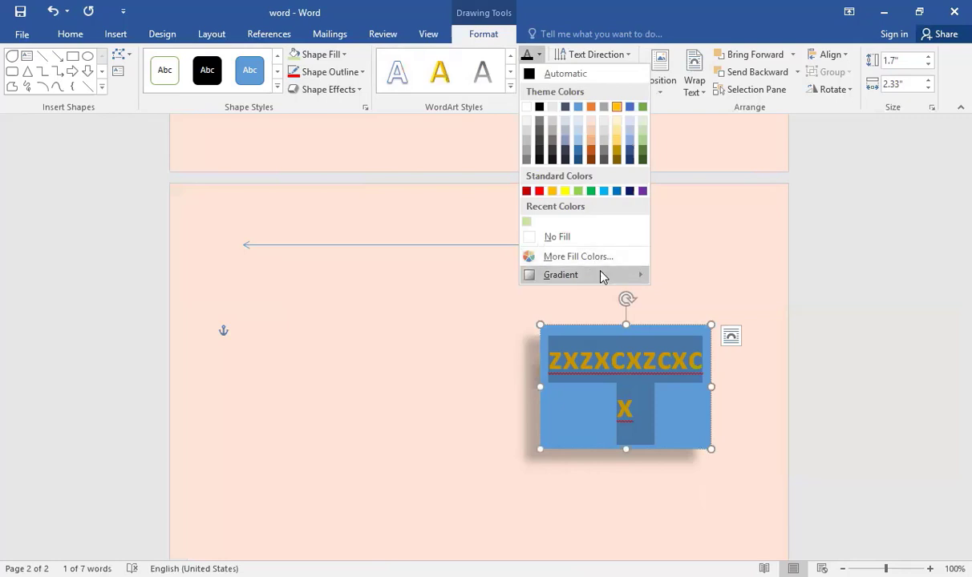
{"action": "mouse_move", "coordinate": [603, 275]}
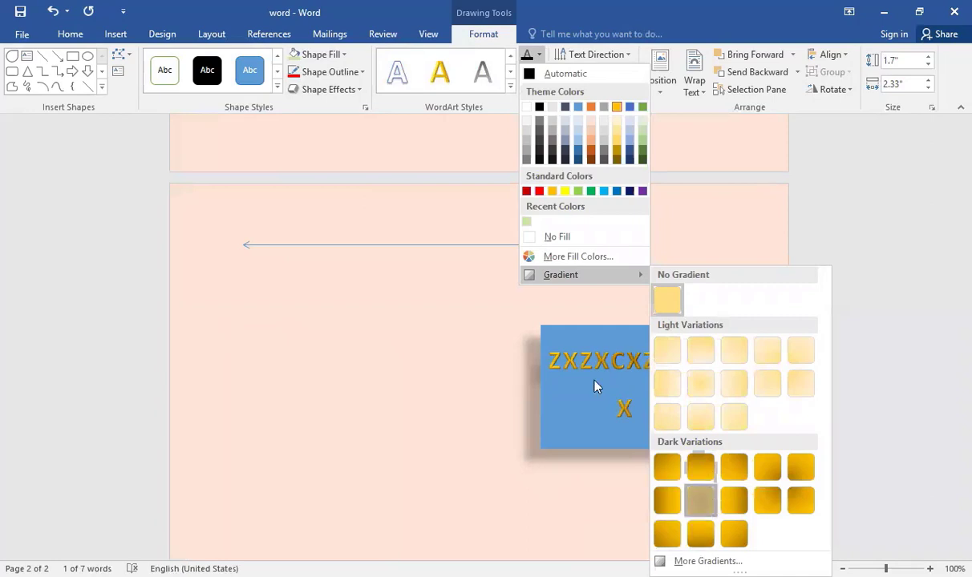
{"action": "left_click", "coordinate": [590, 343]}
- Move the rectangle across to the page's left side, just below the arrow line
{"action": "left_click_drag", "start_coordinate": [586, 331], "coordinate": [254, 303]}
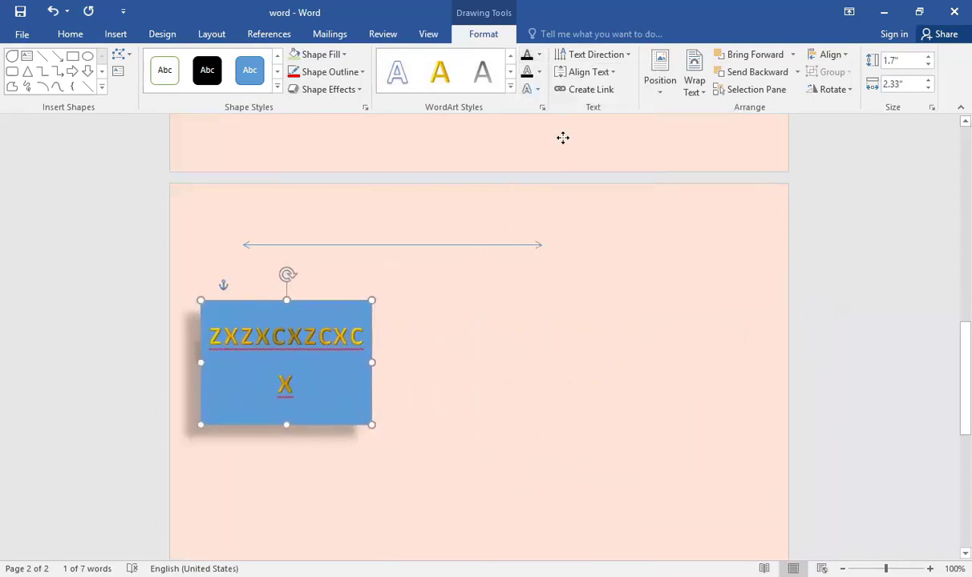
{"action": "left_click", "coordinate": [540, 73]}
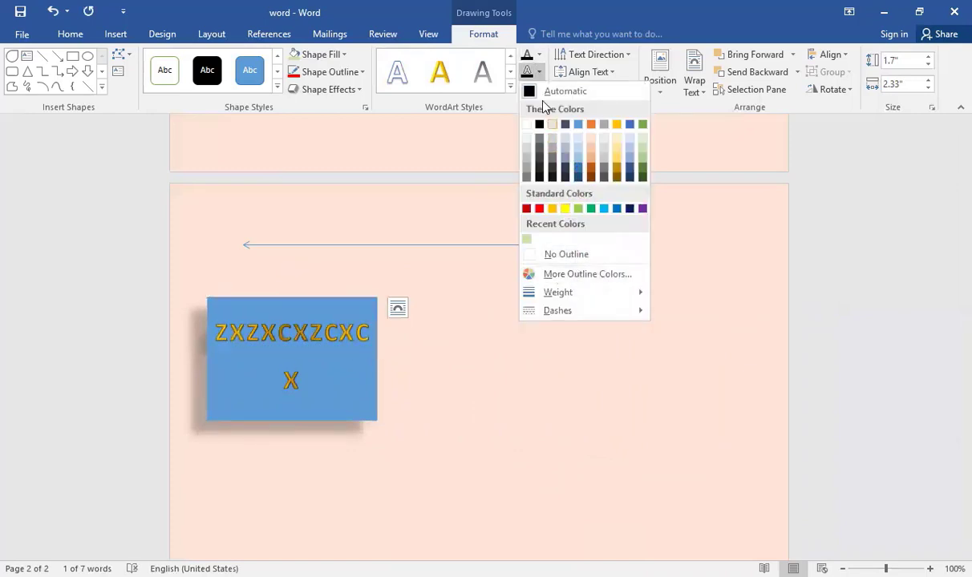
{"action": "left_click", "coordinate": [493, 147]}
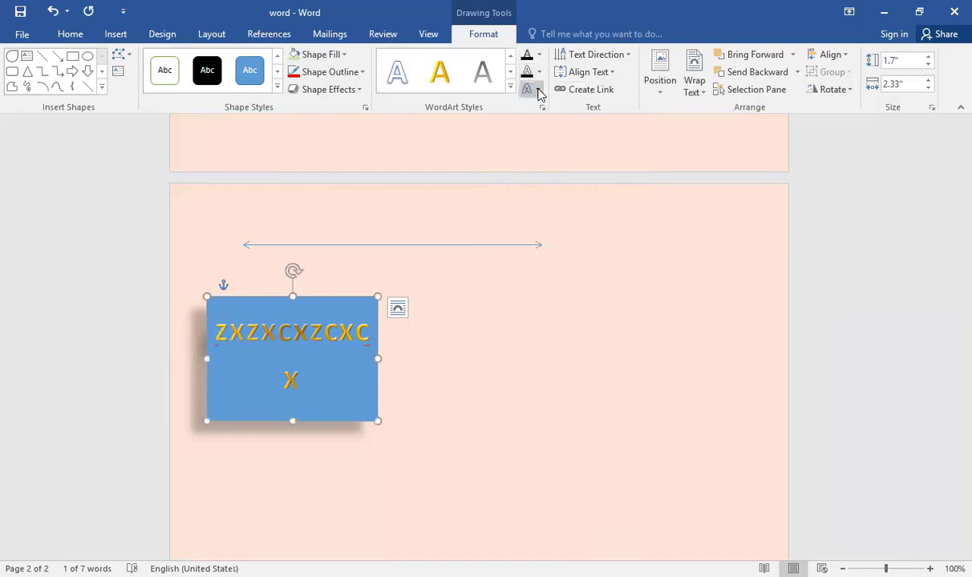
- Curve the rectangle's text into an upward arch with the first Follow Path transform effect
{"action": "left_click", "coordinate": [538, 89]}
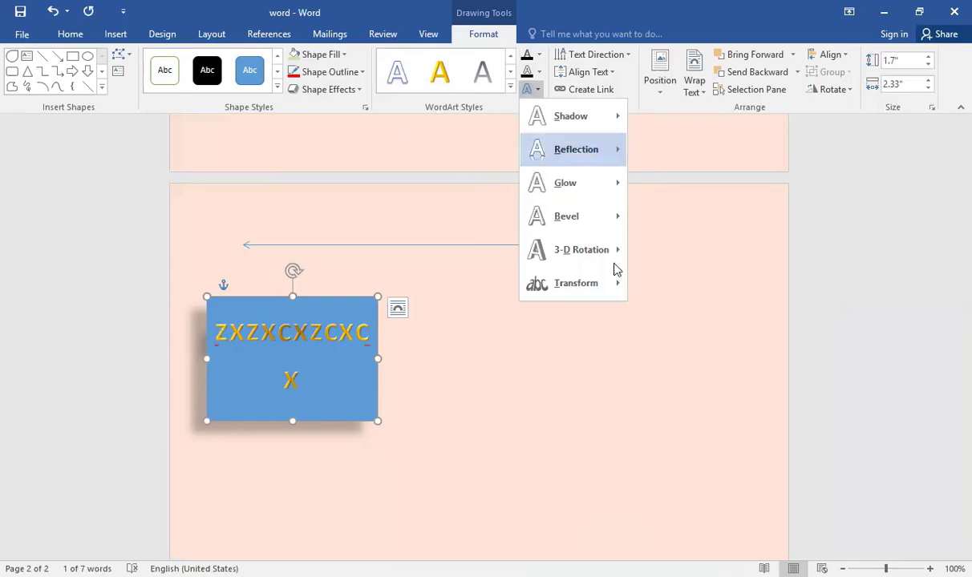
{"action": "mouse_move", "coordinate": [614, 282]}
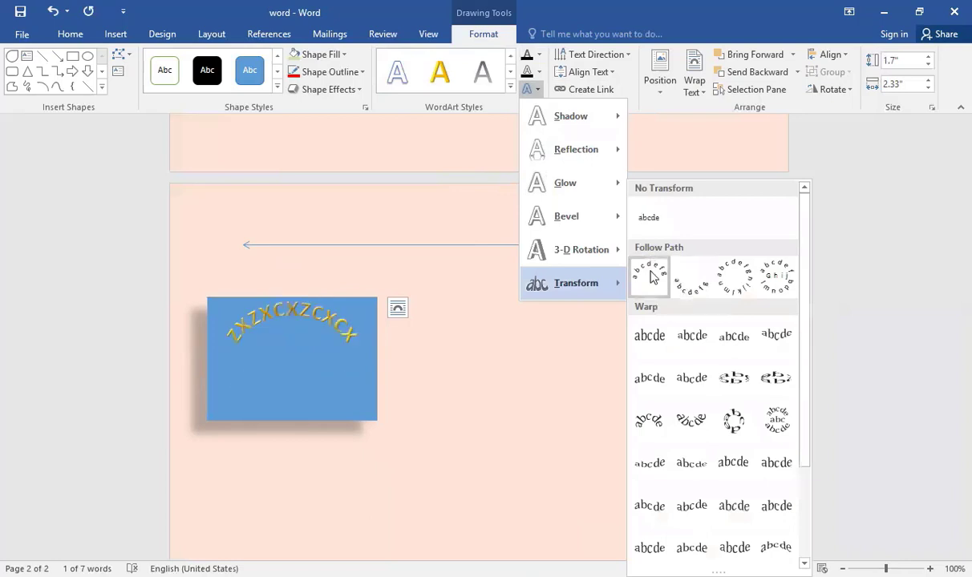
{"action": "left_click", "coordinate": [651, 277]}
- Replace the rectangle's text with "AYS DIGITALHUB" and enlarge the rectangle to about 2.23" high and 3.45" wide
{"action": "double_click", "coordinate": [309, 308]}
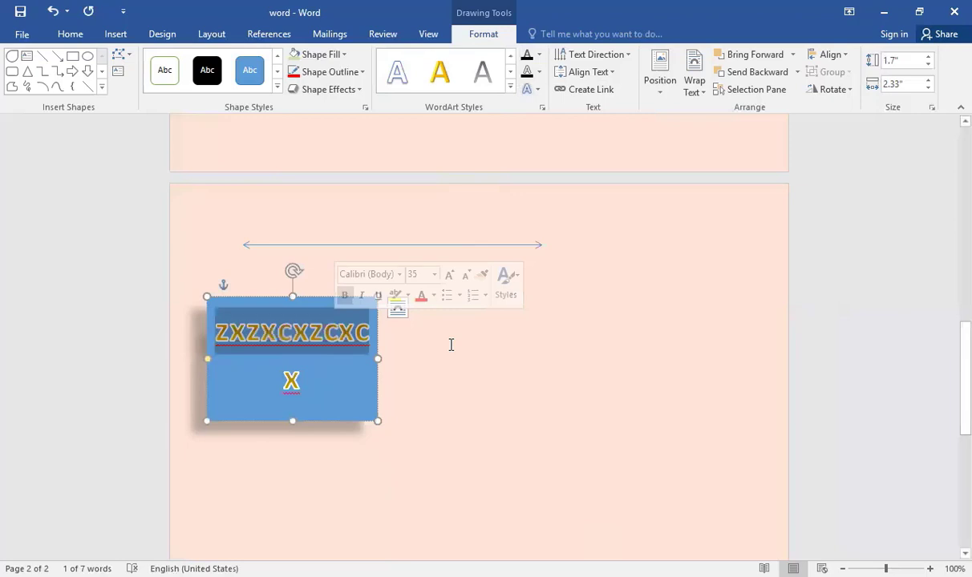
{"action": "key", "text": "ctrl+a"}
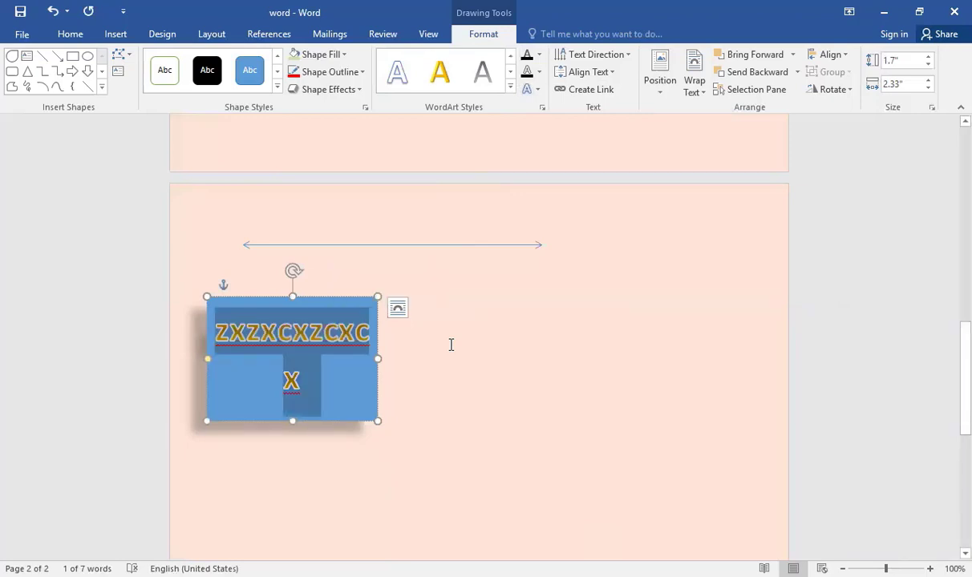
{"action": "type", "text": "AYA"}
{"action": "key", "text": "BackSpace"}
{"action": "type", "text": "S"}
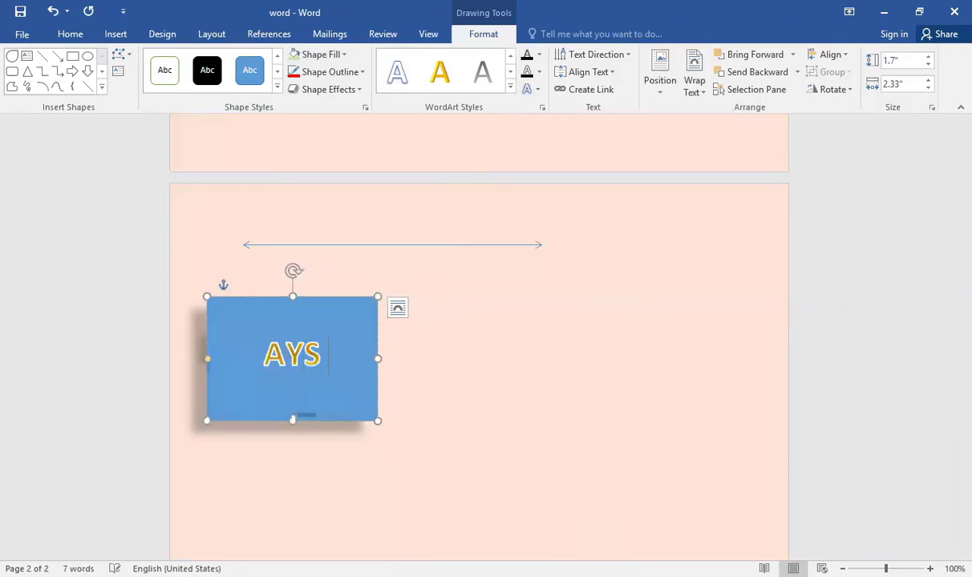
{"action": "type", "text": " DIGITAL"}
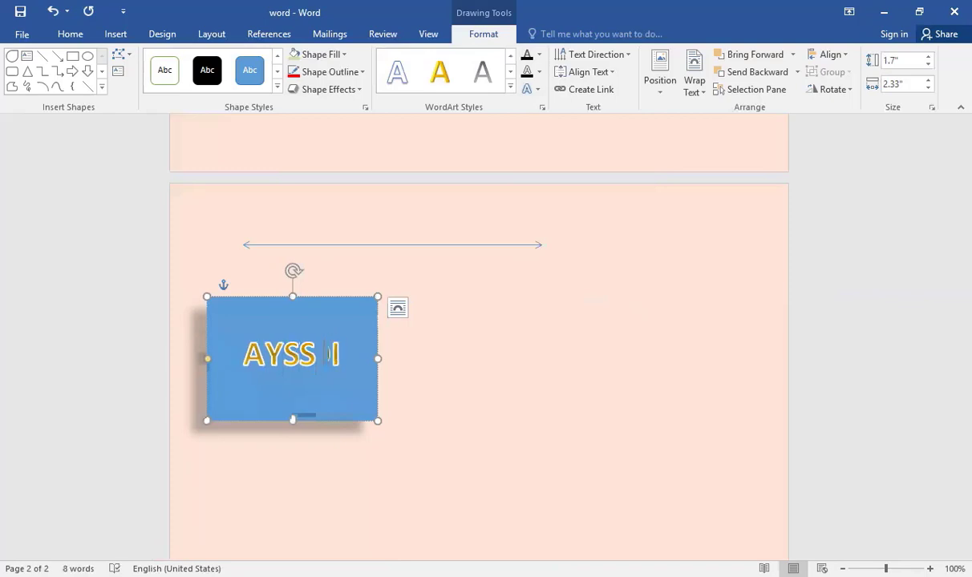
{"action": "type", "text": "HUB"}
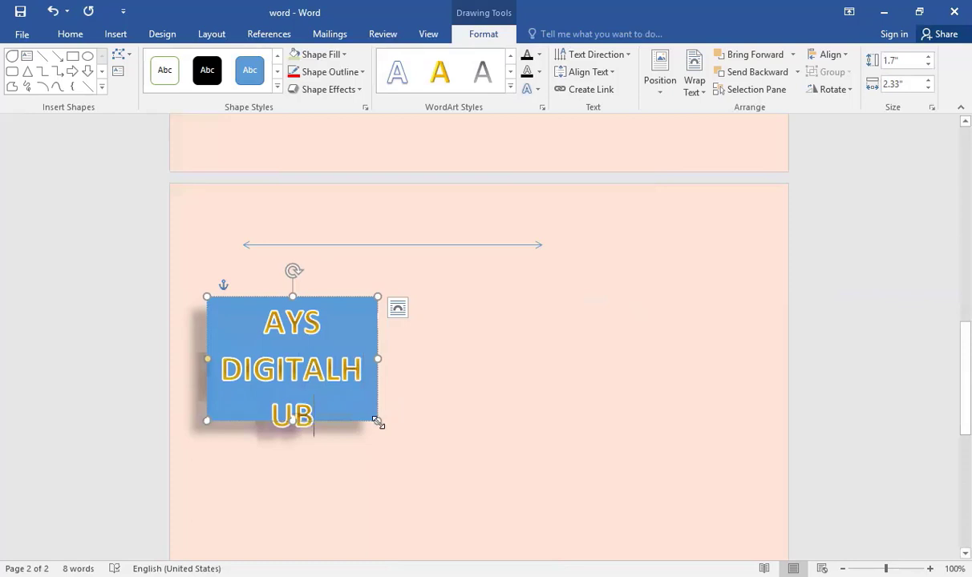
{"action": "left_click_drag", "start_coordinate": [378, 421], "coordinate": [454, 462]}
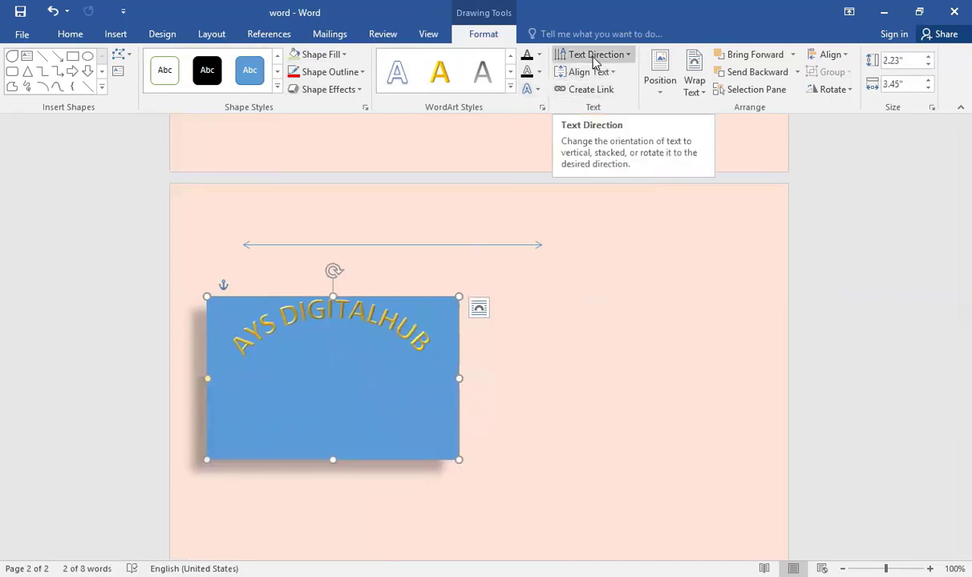
- Rotate all of the rectangle's text 90°, and try the 270° text direction as well
{"action": "left_click", "coordinate": [596, 56]}
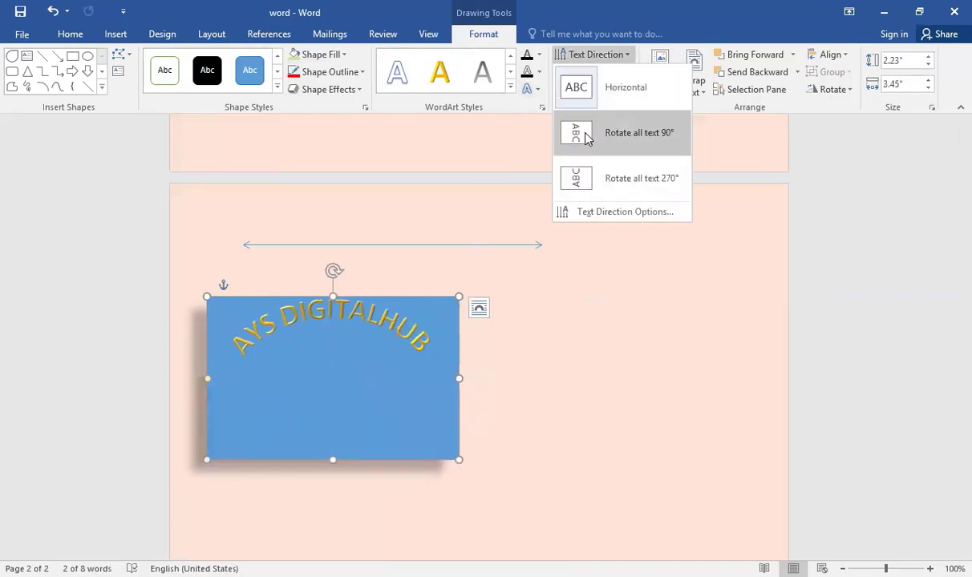
{"action": "left_click", "coordinate": [586, 133]}
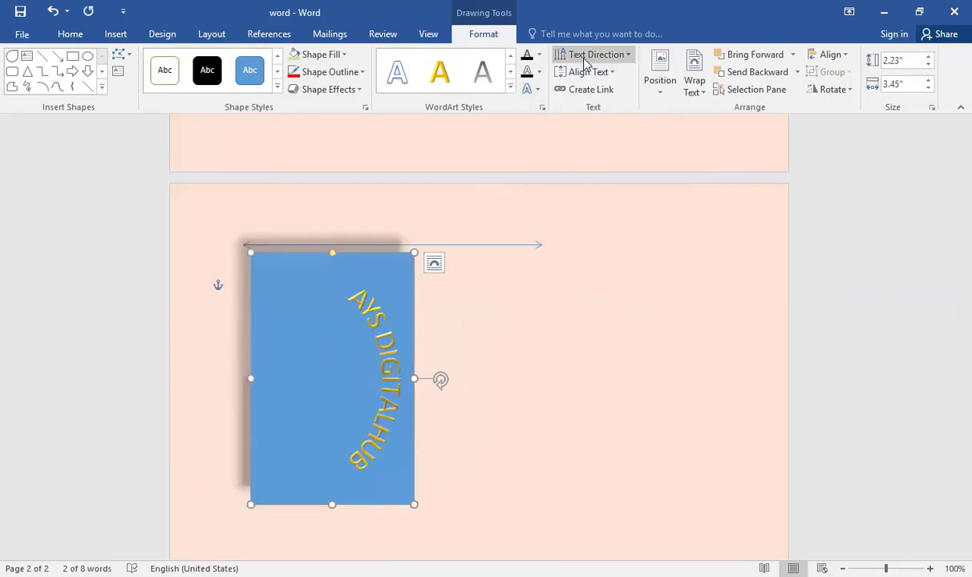
{"action": "left_click", "coordinate": [595, 54]}
{"action": "left_click", "coordinate": [602, 176]}
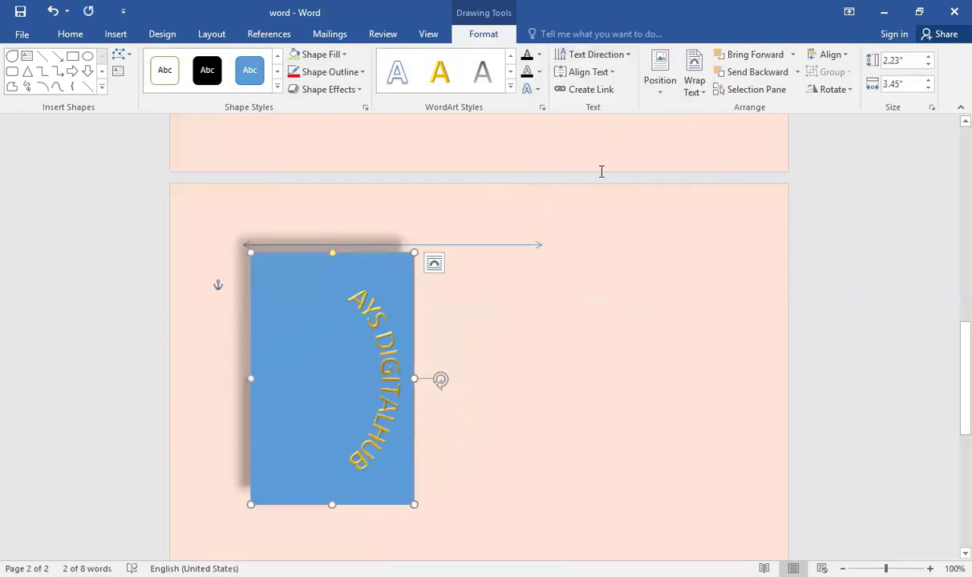
{"action": "left_click", "coordinate": [595, 56]}
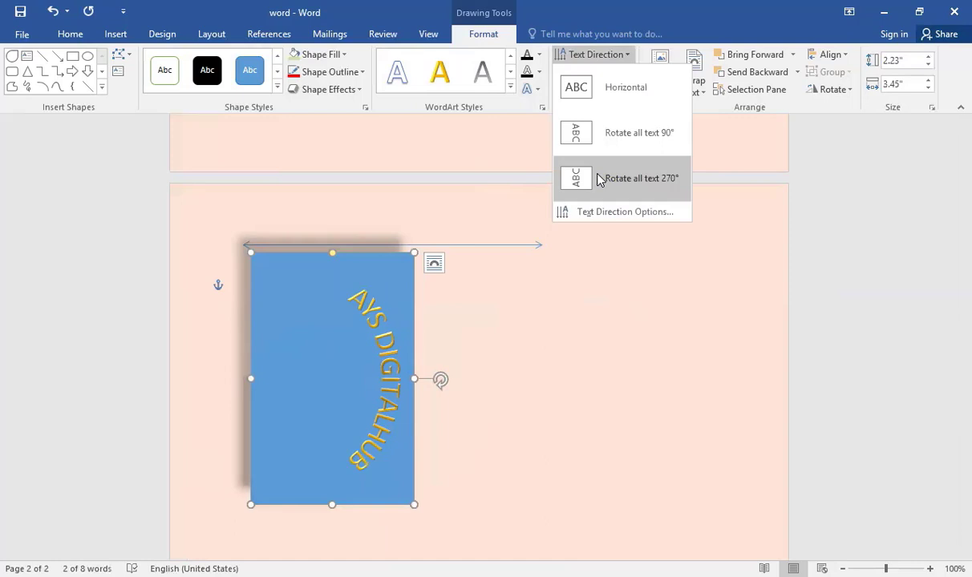
{"action": "left_click", "coordinate": [599, 178]}
- Enlarge the rectangle to about 3.24" high, retry the 270° text direction, and return its text to horizontal
{"action": "left_click_drag", "start_coordinate": [415, 380], "coordinate": [488, 369]}
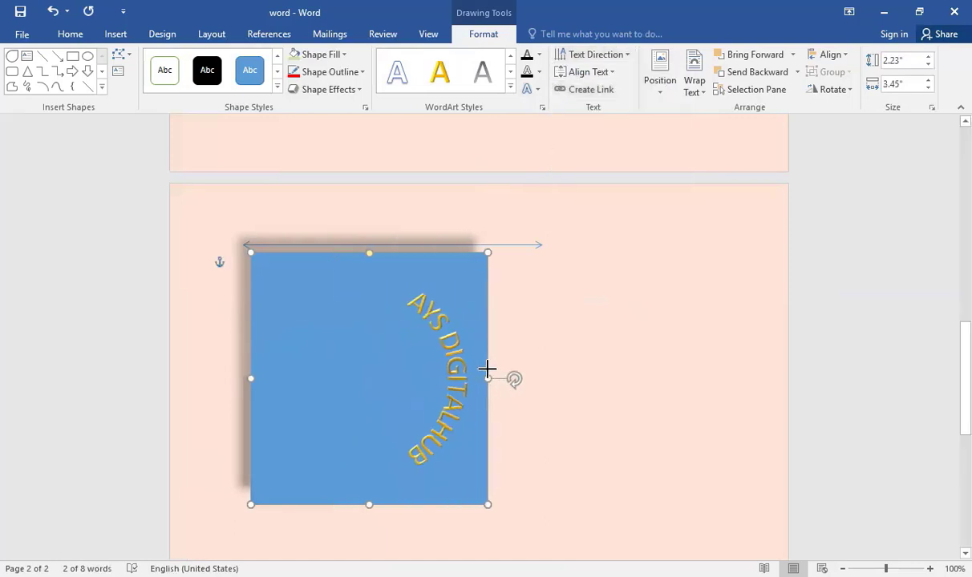
{"action": "left_click", "coordinate": [587, 55]}
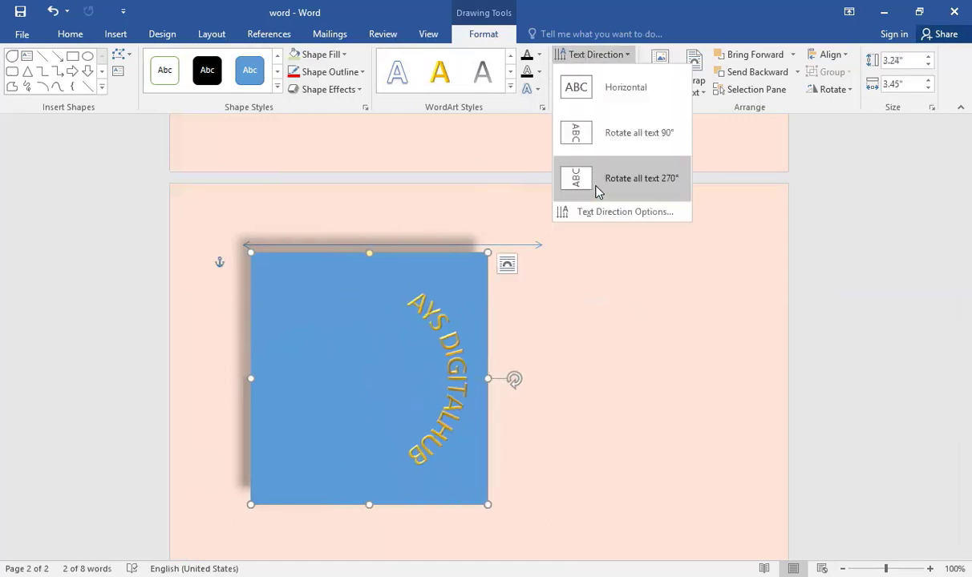
{"action": "left_click", "coordinate": [598, 183]}
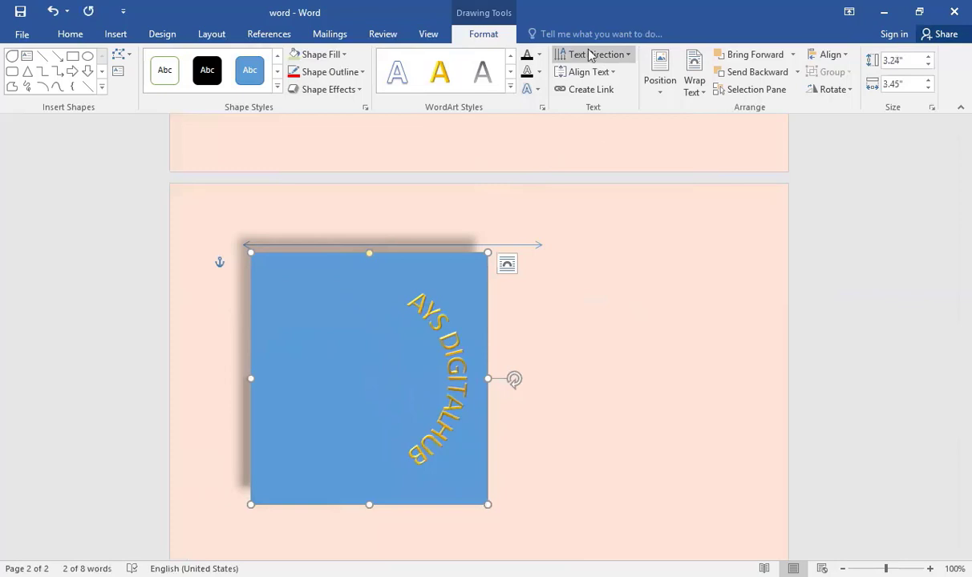
{"action": "key", "text": "ctrl+z"}
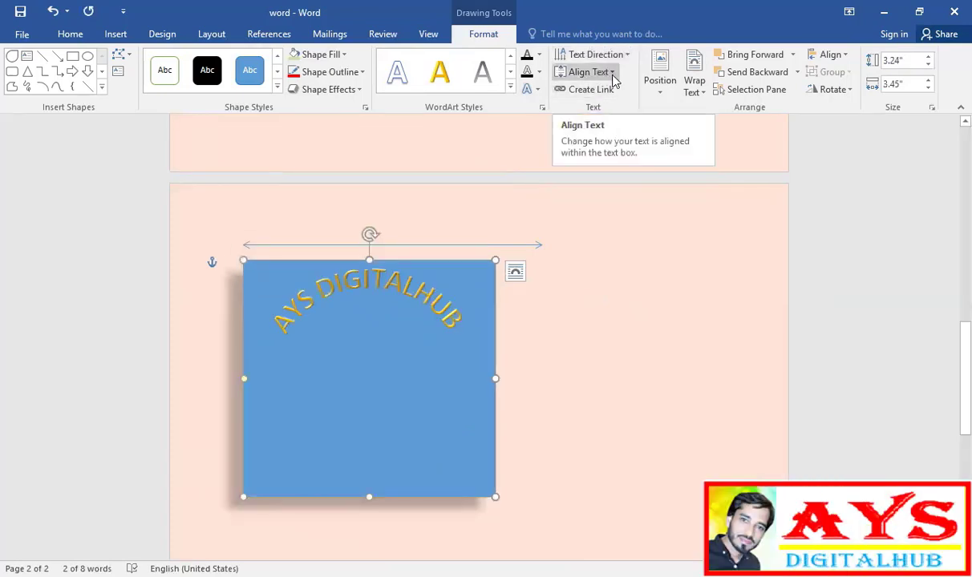
- Align the rectangle's text to Top, and set the alignment back to Middle
{"action": "left_click", "coordinate": [612, 74]}
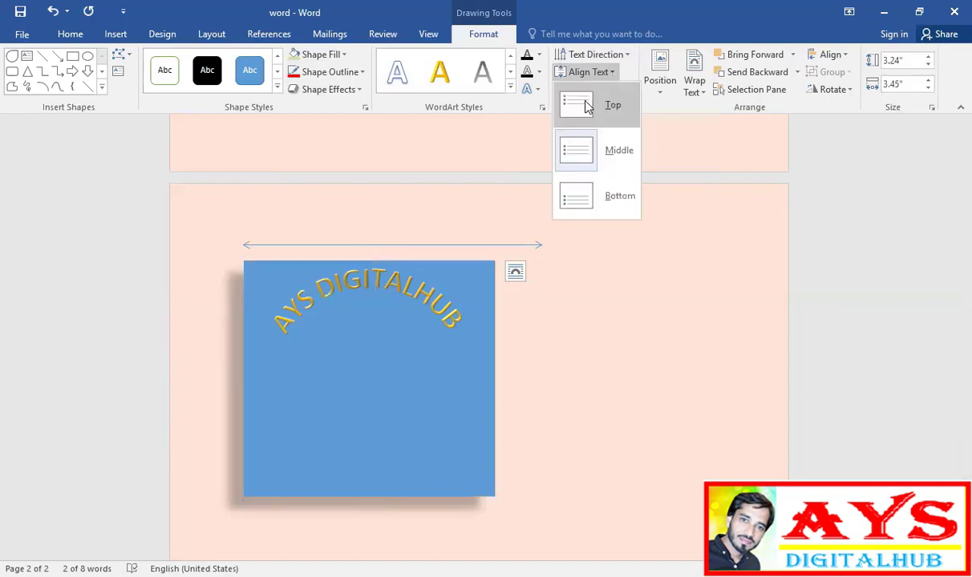
{"action": "left_click", "coordinate": [587, 107]}
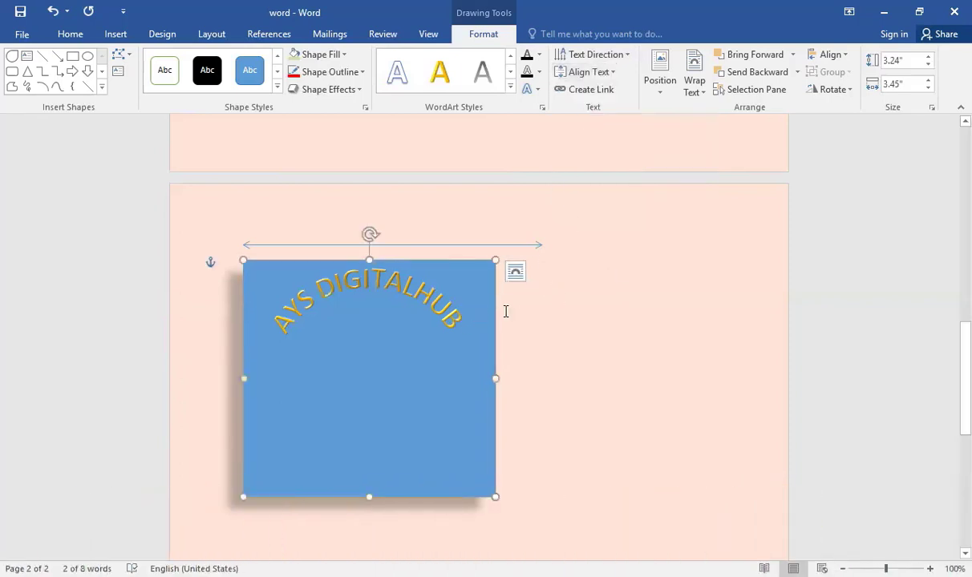
{"action": "left_click", "coordinate": [612, 74]}
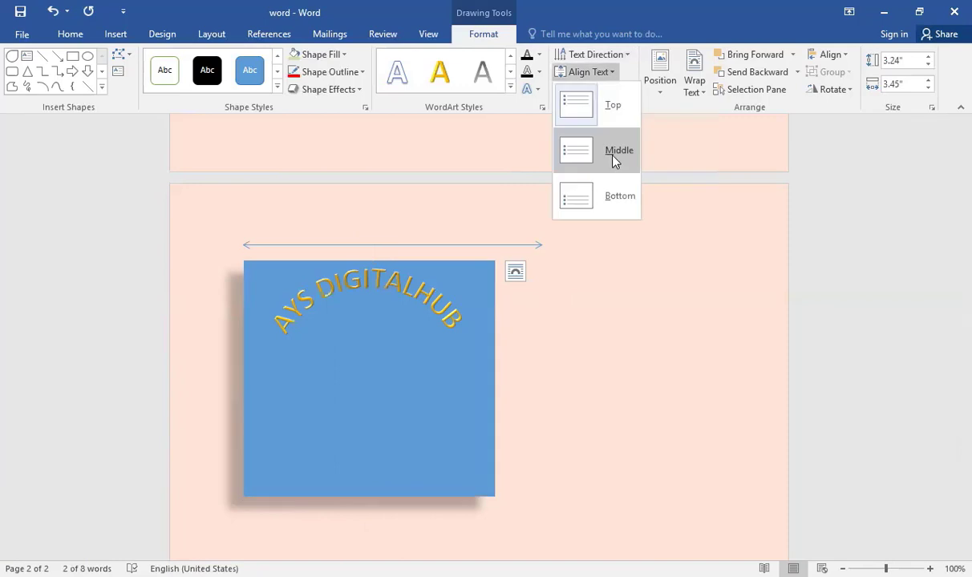
{"action": "left_click", "coordinate": [612, 156]}
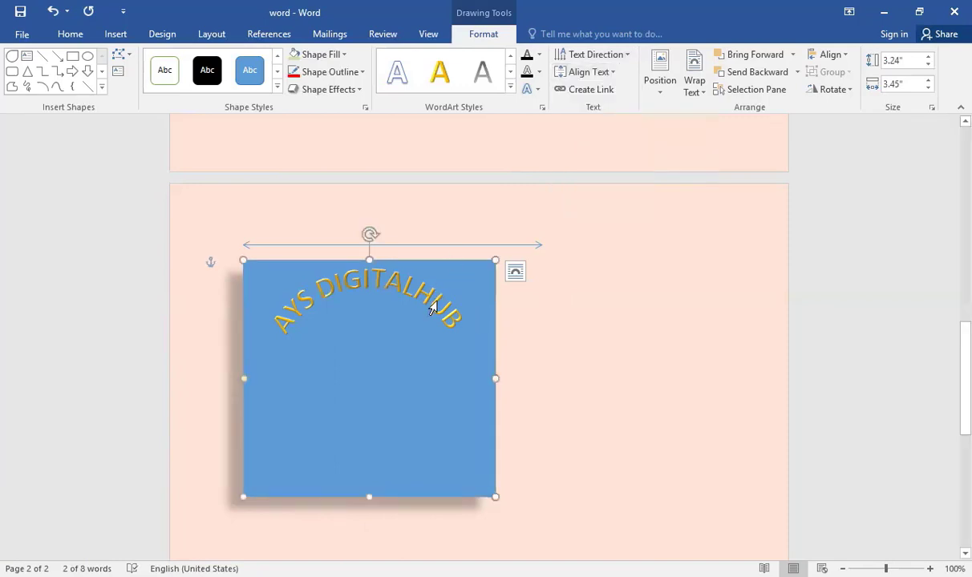
- Enlarge the rectangle to about 5.18" high and 5.32" wide
{"action": "scroll", "coordinate": [488, 400], "scroll_direction": "down", "scroll_amount": 3}
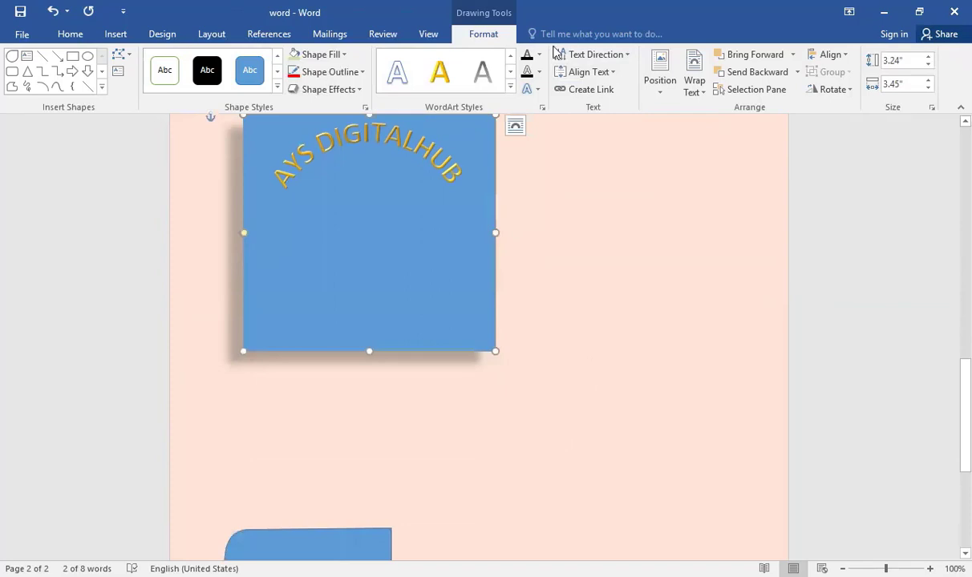
{"action": "key", "text": "ctrl+z"}
{"action": "left_click", "coordinate": [541, 74]}
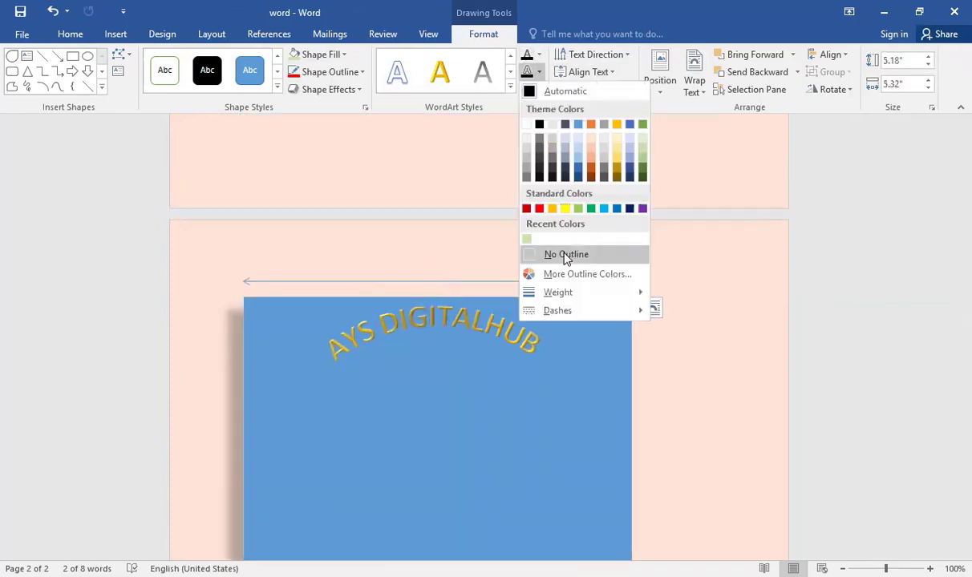
{"action": "left_click", "coordinate": [547, 83]}
- Set the shadow effect of the arched text to No Shadow
{"action": "left_click", "coordinate": [537, 90]}
{"action": "mouse_move", "coordinate": [560, 119]}
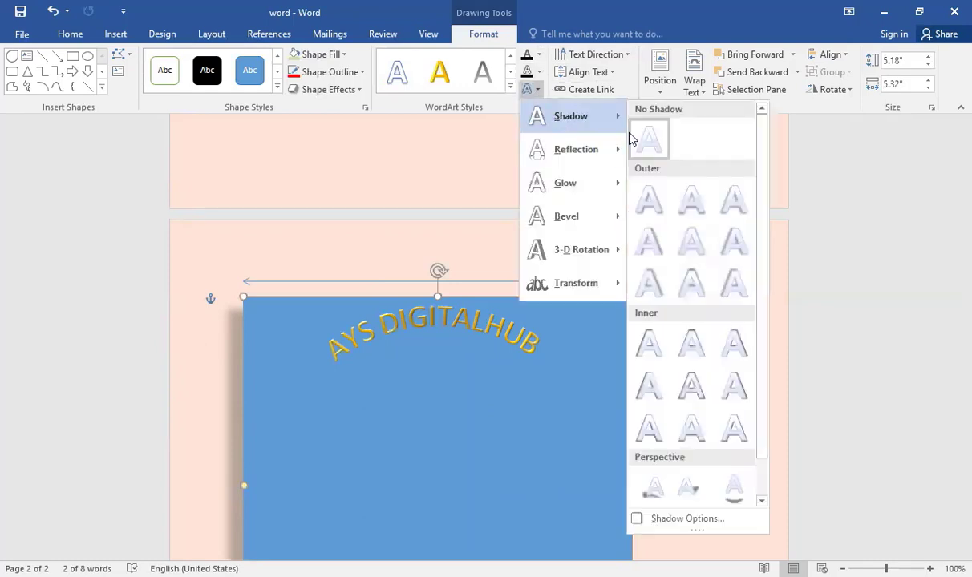
{"action": "left_click", "coordinate": [651, 142]}
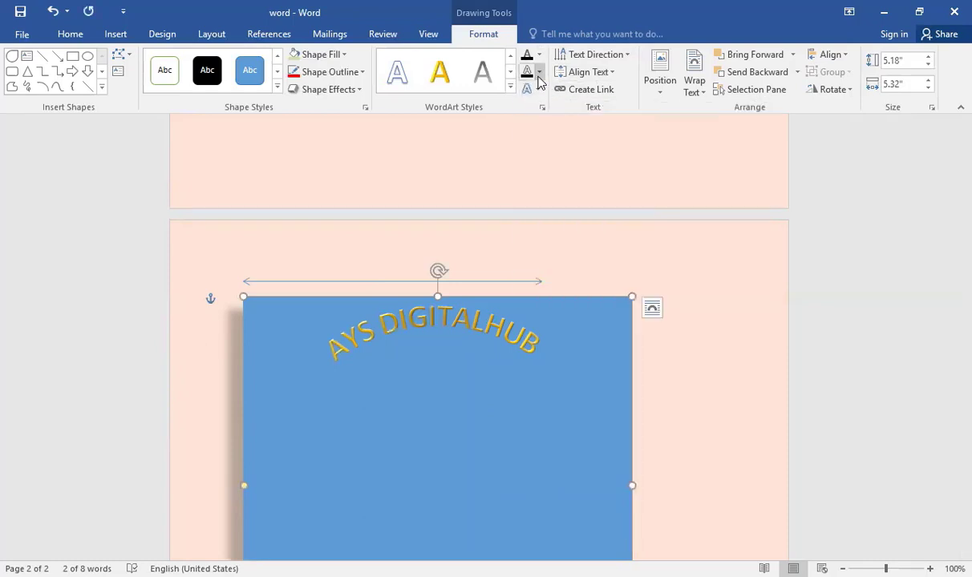
{"action": "left_click", "coordinate": [539, 73]}
{"action": "left_click", "coordinate": [539, 54]}
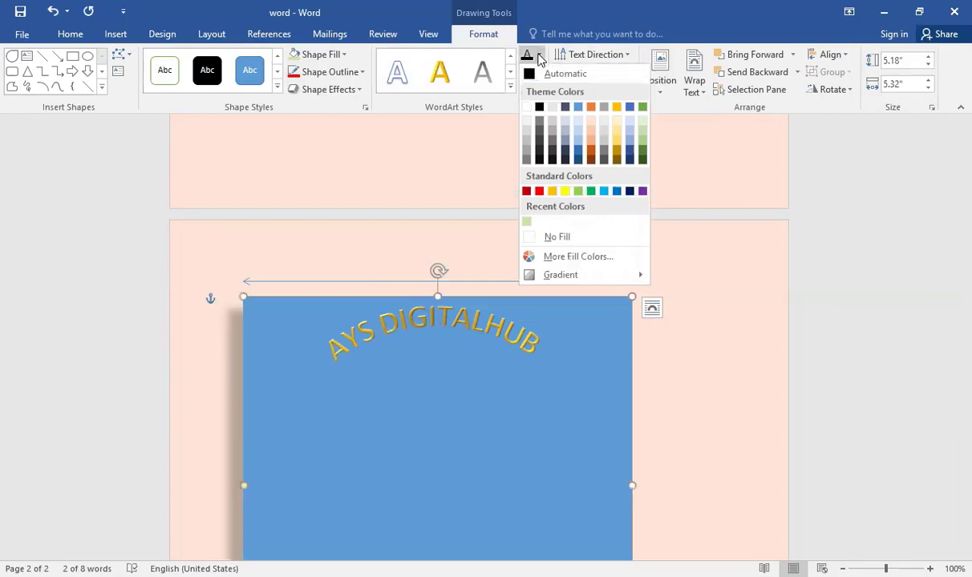
{"action": "left_click", "coordinate": [756, 215]}
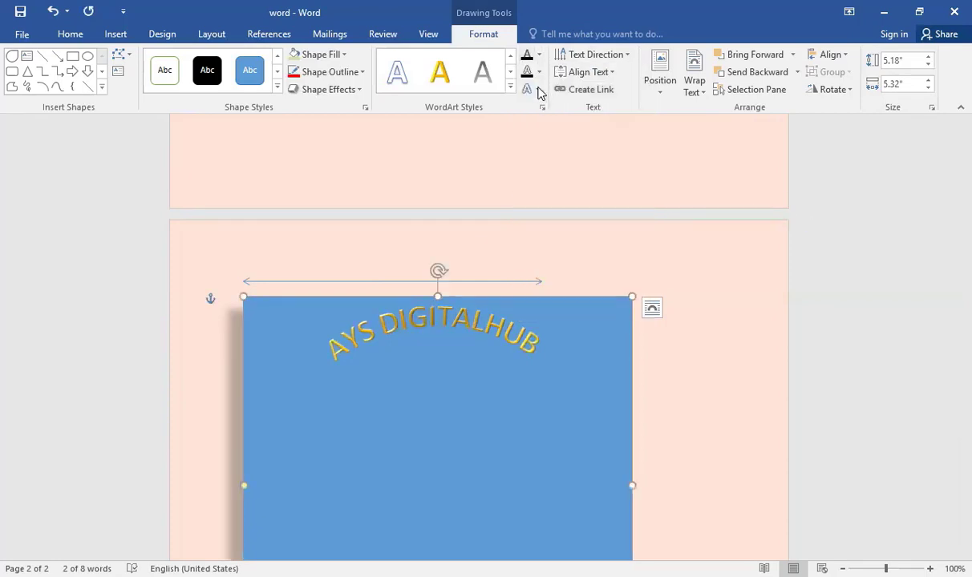
- Set the reflection effect of the arched text to No Reflection
{"action": "left_click", "coordinate": [538, 90]}
{"action": "mouse_move", "coordinate": [616, 159]}
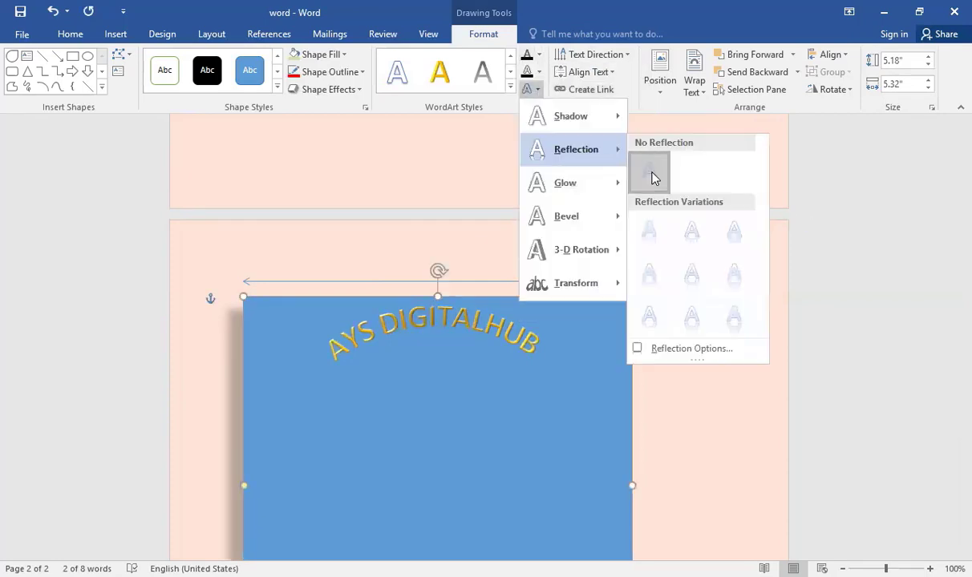
{"action": "left_click", "coordinate": [652, 178]}
- Remove the arch transform from the rectangle's text so it runs straight
{"action": "left_click", "coordinate": [538, 89]}
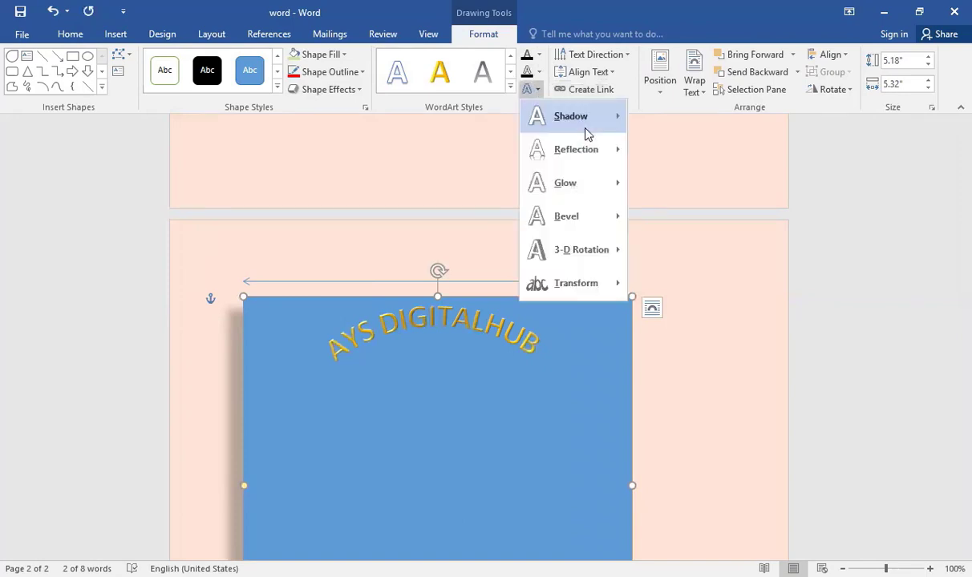
{"action": "mouse_move", "coordinate": [584, 135]}
{"action": "left_click", "coordinate": [651, 137]}
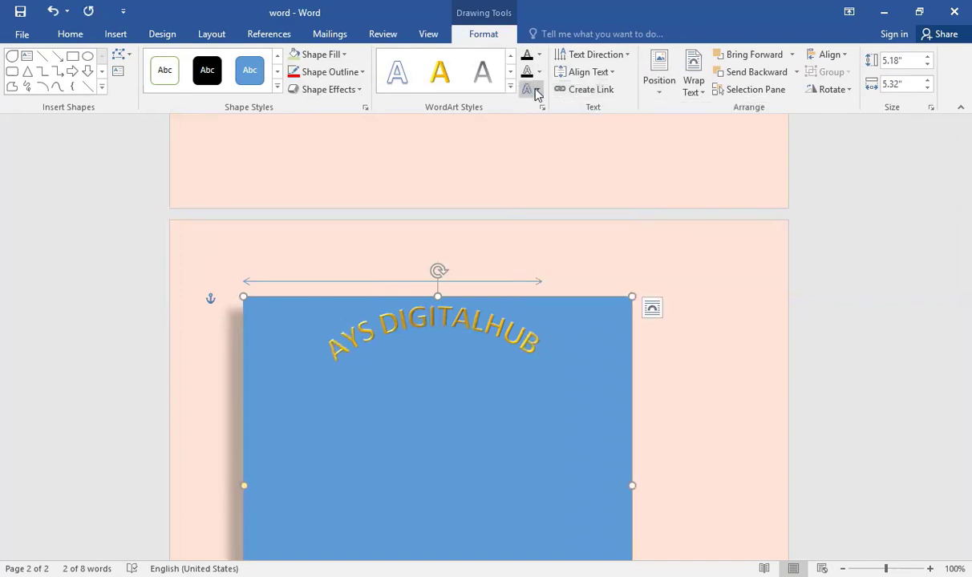
{"action": "left_click", "coordinate": [529, 89]}
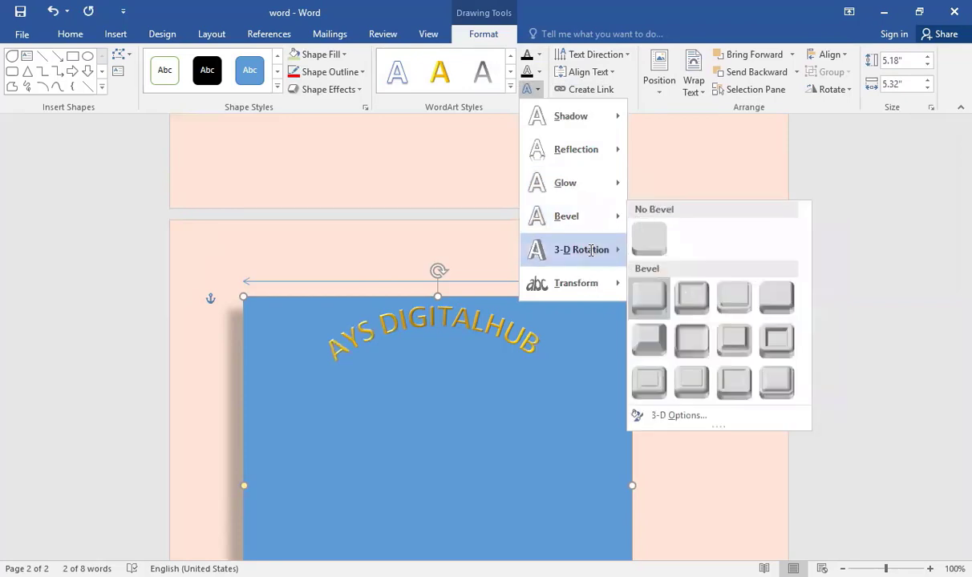
{"action": "left_click", "coordinate": [546, 311]}
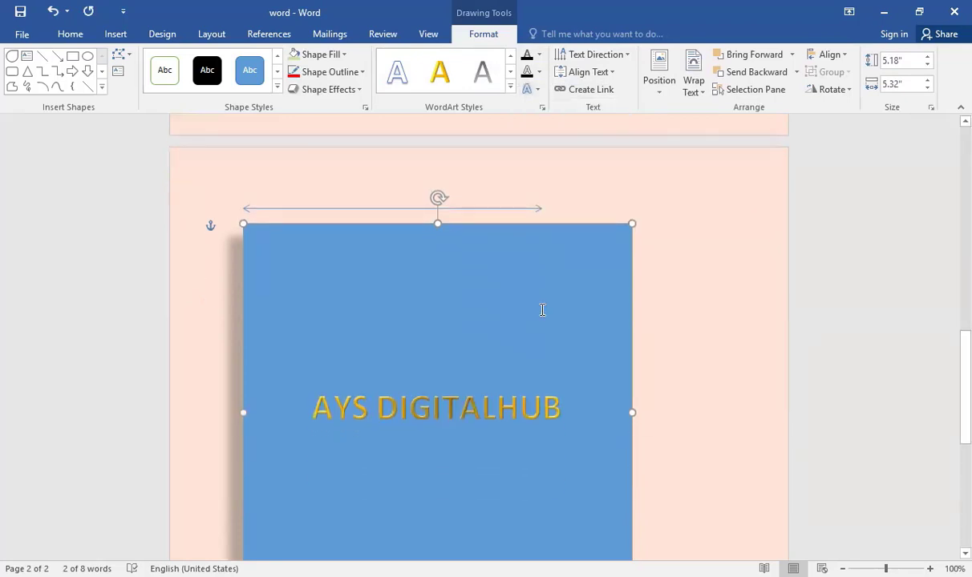
- Delete the large blue rectangle containing the AYS DIGITALHUB text
{"action": "left_click", "coordinate": [607, 74]}
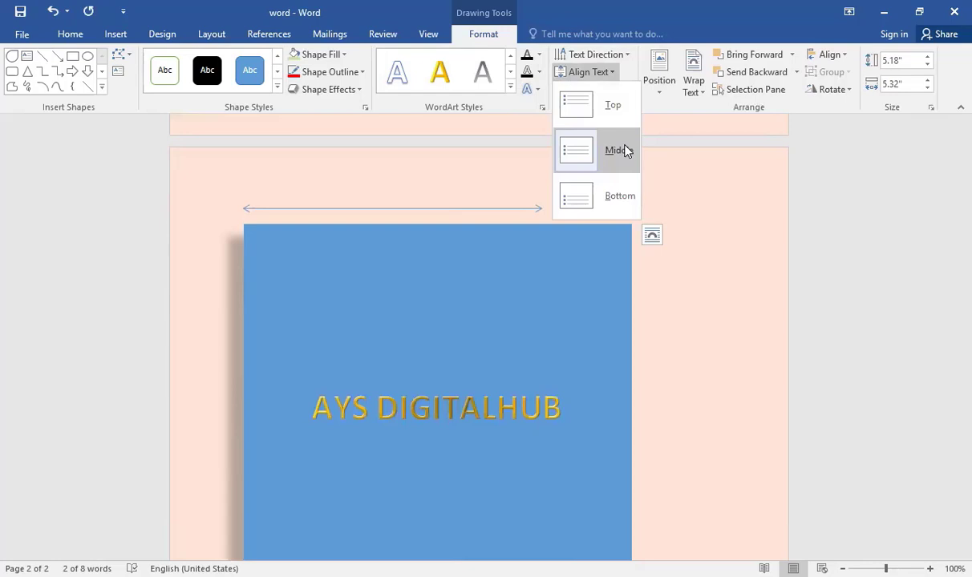
{"action": "left_click", "coordinate": [660, 171]}
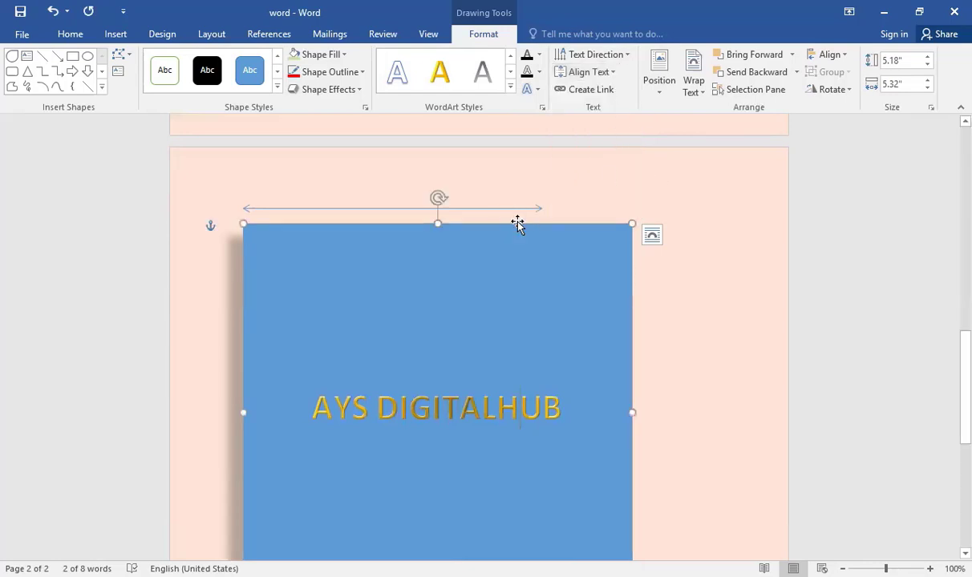
{"action": "key", "text": "Delete"}
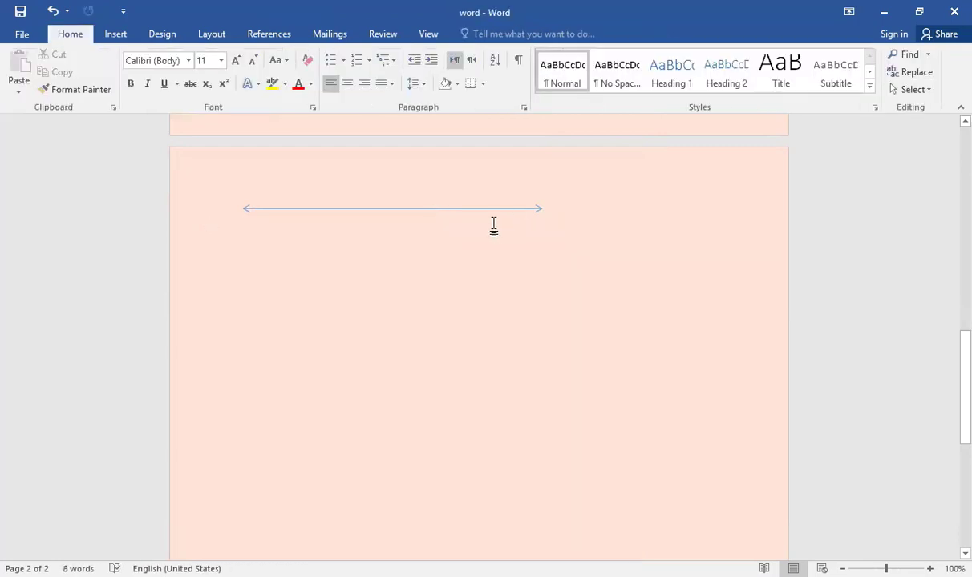
- Draw two rectangles side by side below the double arrow, about 2.39" by 1.94" and about 2.41" by 1.76"
{"action": "left_click", "coordinate": [115, 35]}
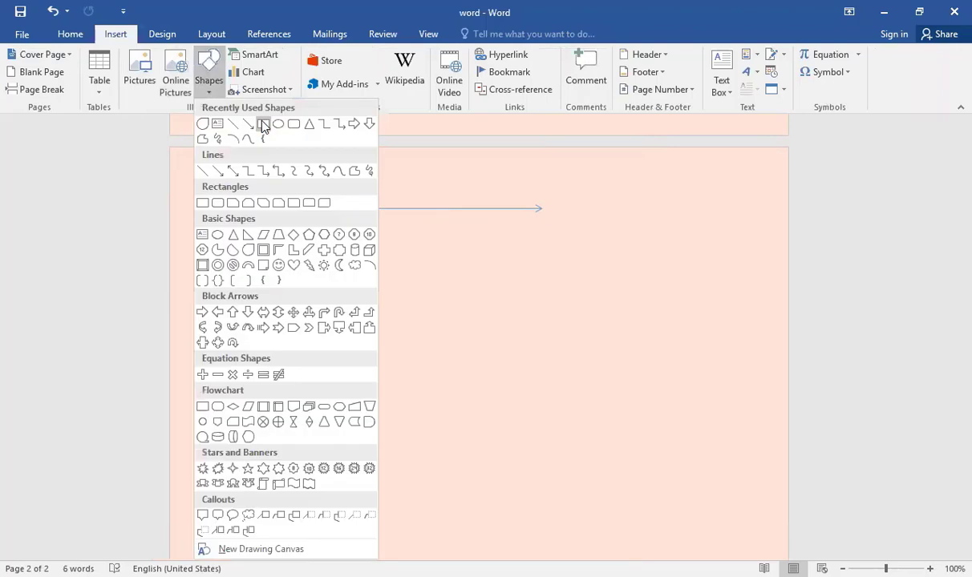
{"action": "left_click", "coordinate": [262, 126]}
{"action": "left_click_drag", "start_coordinate": [260, 259], "coordinate": [403, 434]}
{"action": "left_click", "coordinate": [72, 56]}
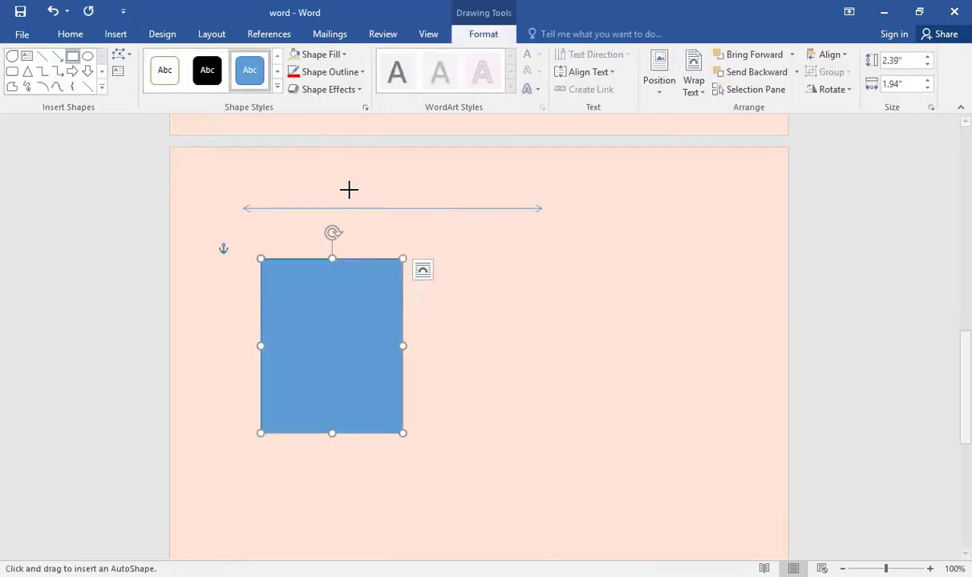
{"action": "left_click_drag", "start_coordinate": [454, 265], "coordinate": [579, 439]}
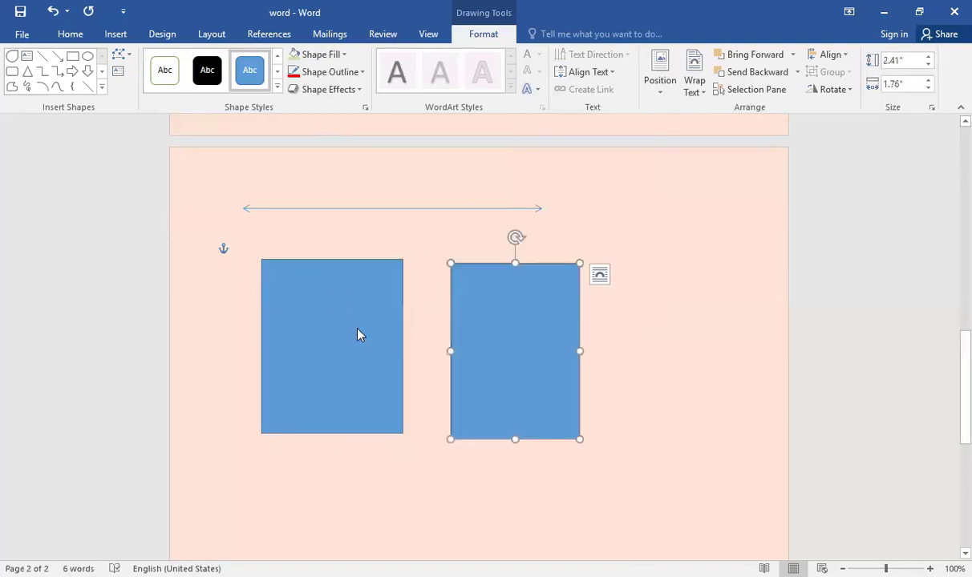
- Make the second rectangle accept text, and create a text link from the first rectangle to the second
{"action": "right_click", "coordinate": [470, 367]}
{"action": "left_click", "coordinate": [525, 117]}
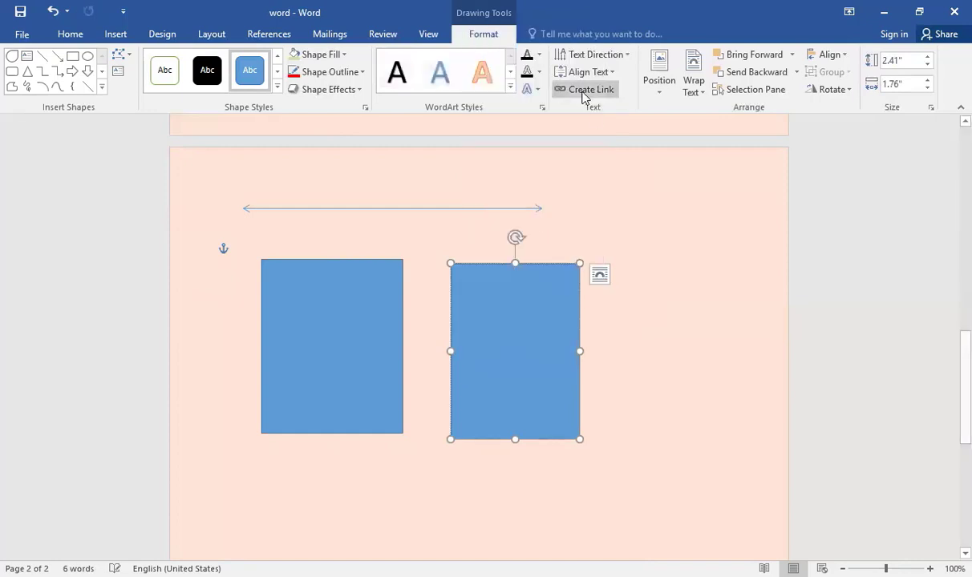
{"action": "left_click", "coordinate": [345, 262]}
{"action": "left_click", "coordinate": [585, 89]}
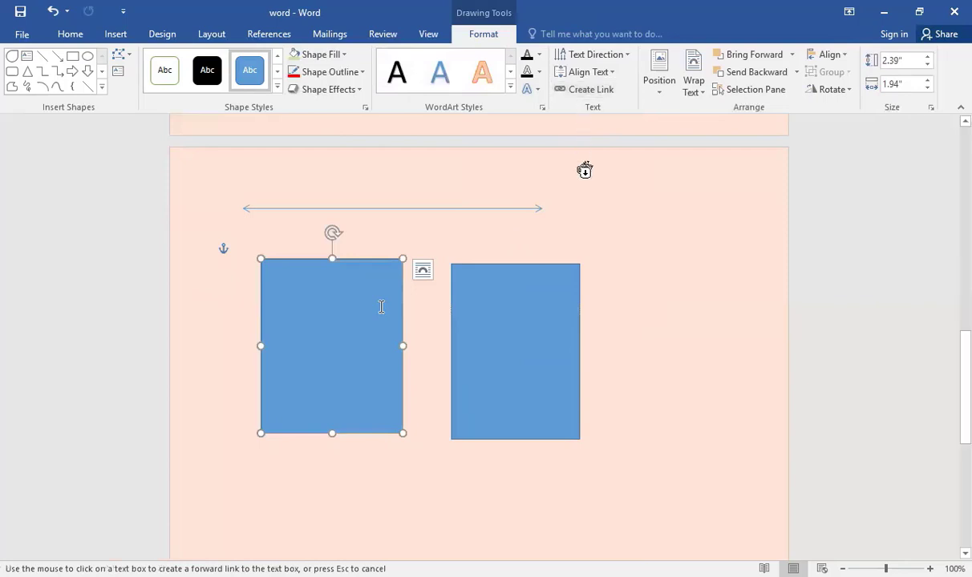
{"action": "left_click", "coordinate": [519, 302]}
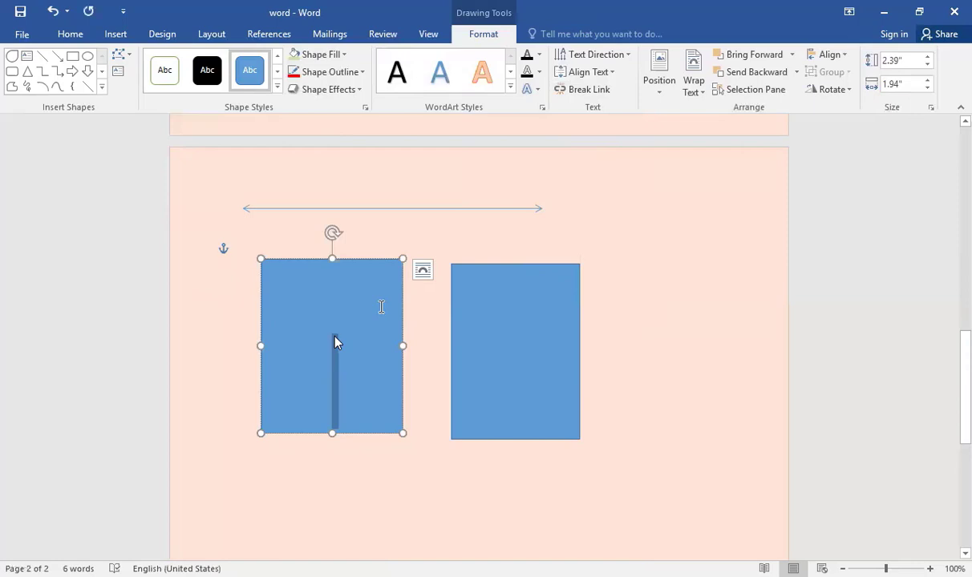
- Raise the first rectangle's font size to 32 and fill it with random capital letters until the text flows into the linked rectangle
{"action": "key", "text": "ctrl+shift+period"}
{"action": "key", "text": "ctrl+shift+period"}
{"action": "key", "text": "ctrl+shift+period"}
{"action": "key", "text": "ctrl+shift+period"}
{"action": "key", "text": "ctrl+shift+period"}
{"action": "key", "text": "ctrl+shift+period"}
{"action": "key", "text": "ctrl+shift+period"}
{"action": "key", "text": "ctrl+shift+period"}
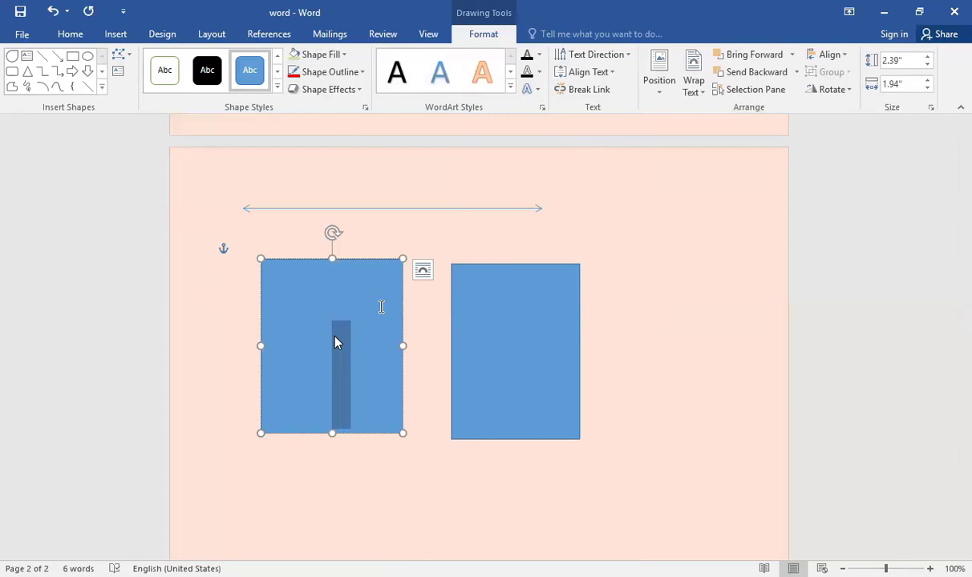
{"action": "type", "text": "SDJFSDJKF F DKFK DSKL"}
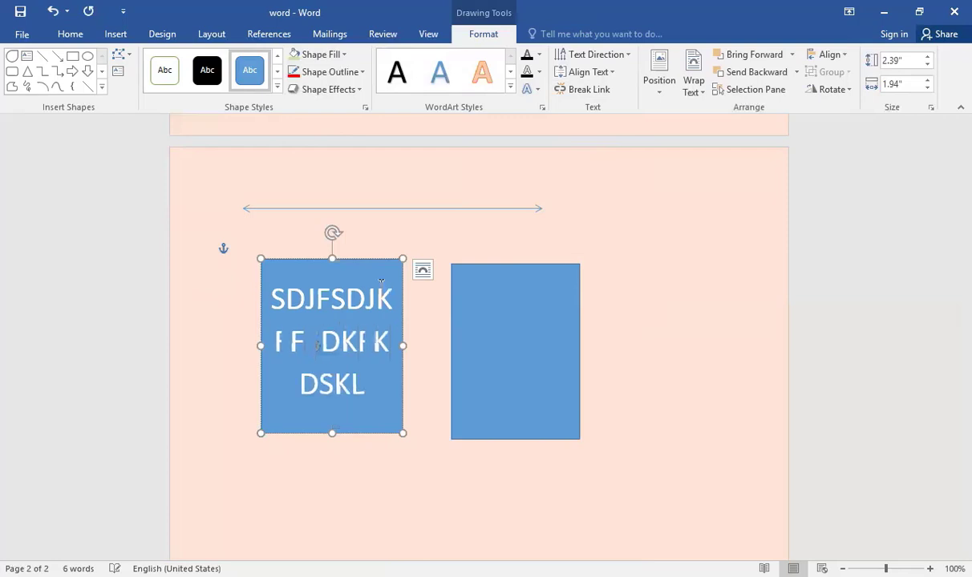
{"action": "type", "text": "JFKJDSJFDJFKJDKJFKDFJKJD"}
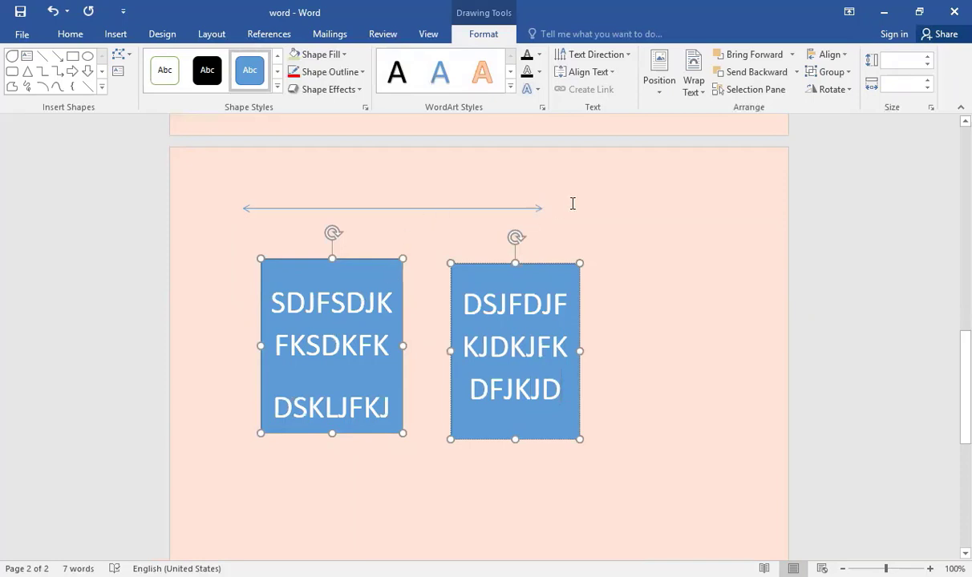
- Delete the second of the two linked rectangles
{"action": "left_click", "coordinate": [664, 92]}
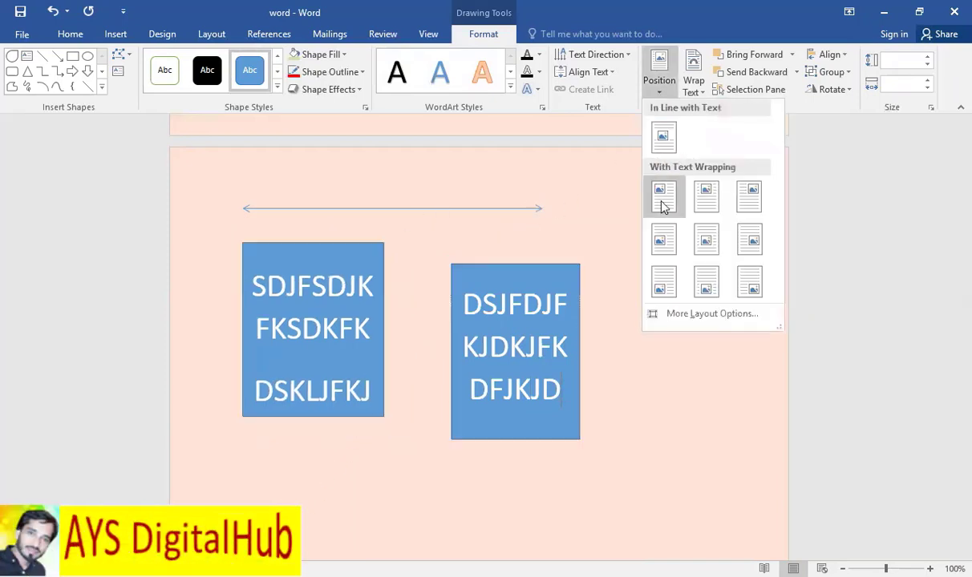
{"action": "left_click", "coordinate": [496, 274]}
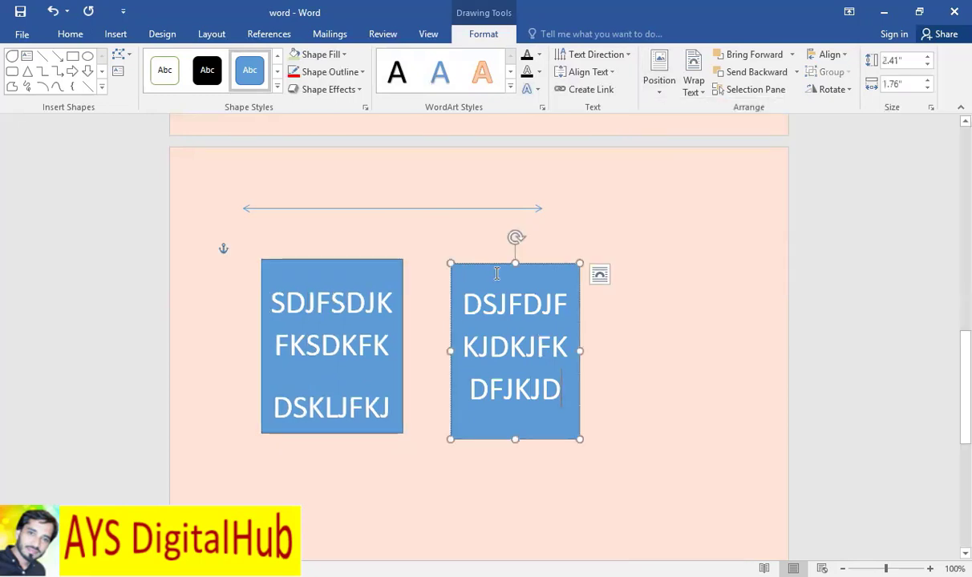
{"action": "left_click", "coordinate": [548, 262]}
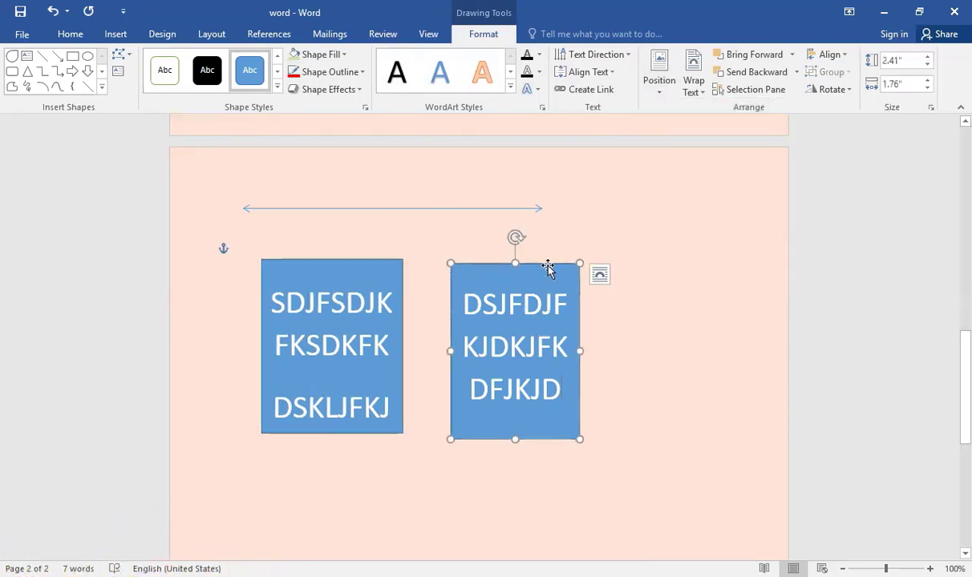
{"action": "key", "text": "Delete"}
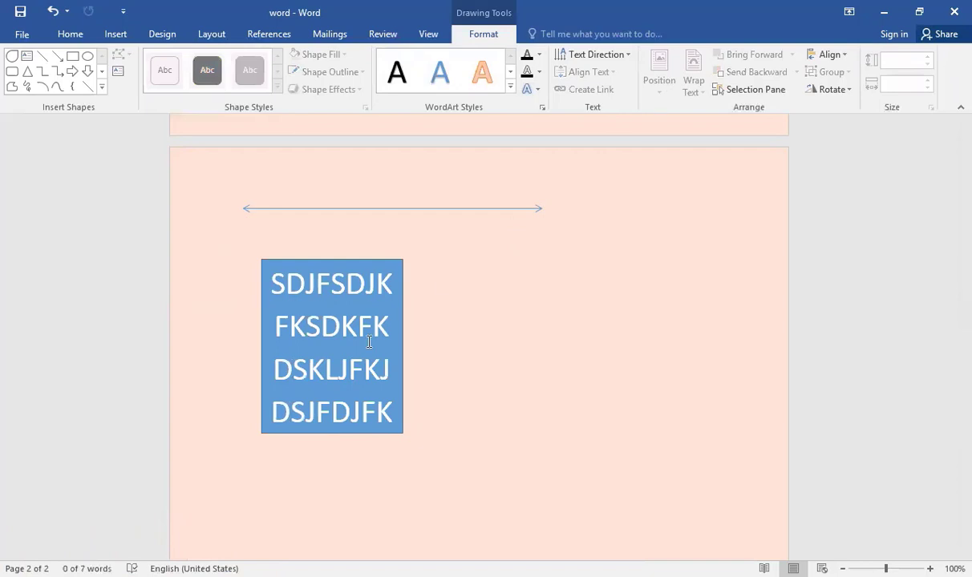
- Move the remaining text rectangle further down the page, to the left text margin
{"action": "left_click", "coordinate": [355, 263]}
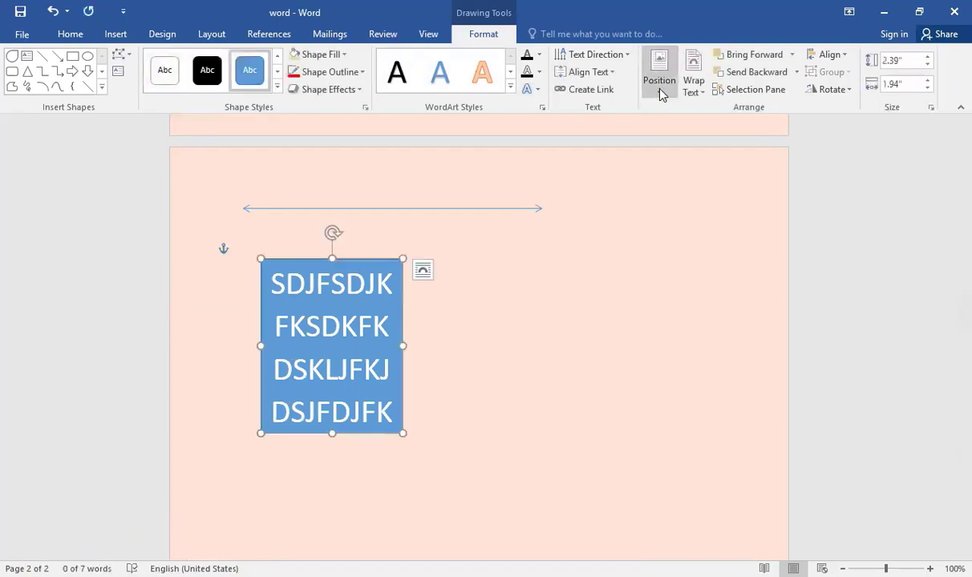
{"action": "left_click", "coordinate": [659, 76]}
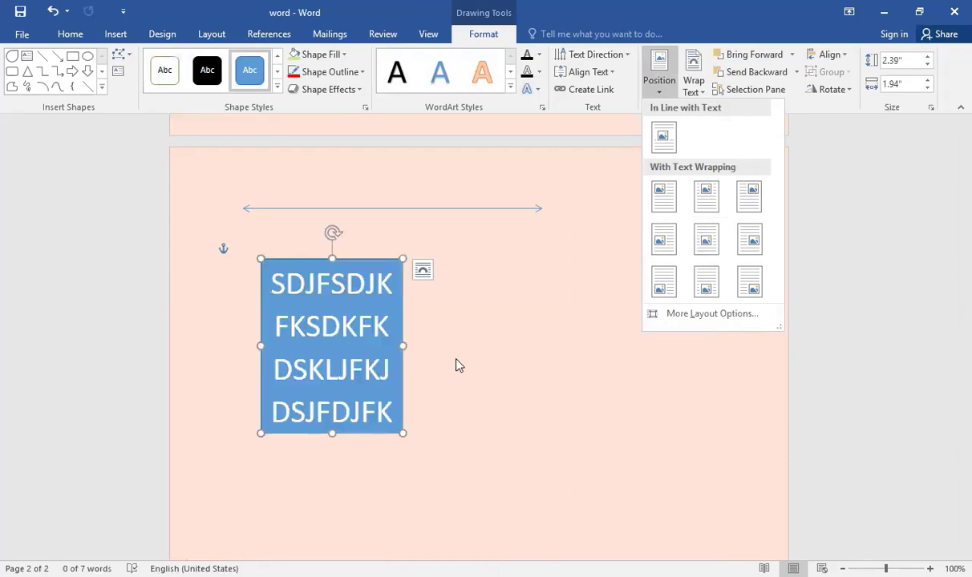
{"action": "left_click", "coordinate": [358, 259]}
{"action": "left_click_drag", "start_coordinate": [360, 259], "coordinate": [323, 290]}
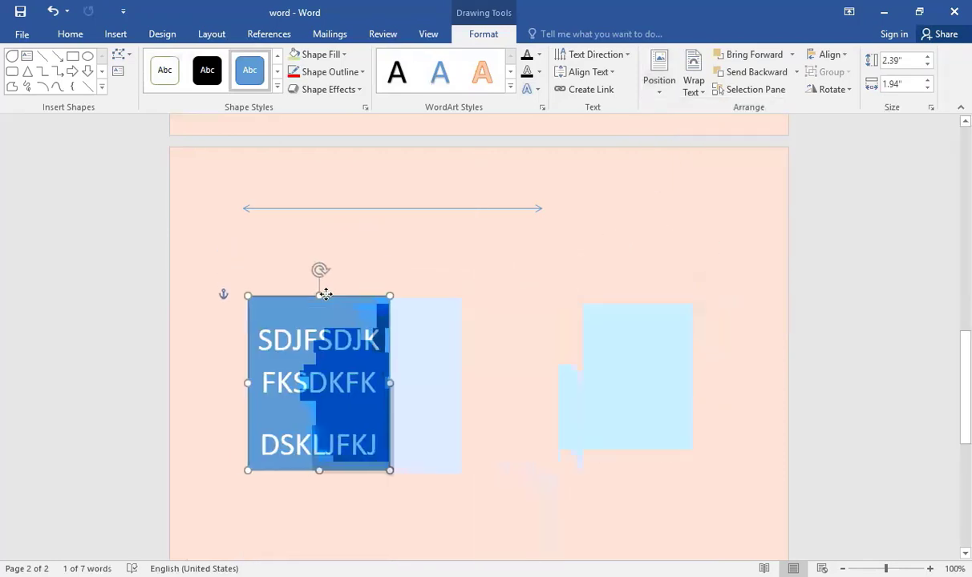
{"action": "left_click", "coordinate": [661, 91]}
{"action": "left_click", "coordinate": [668, 95]}
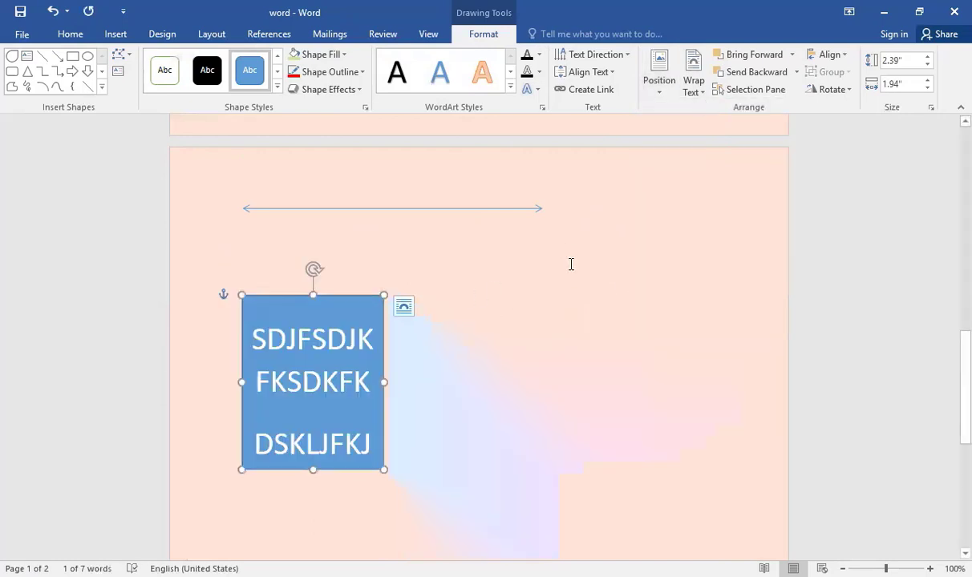
- Insert a blank page after the page holding the text rectangle
{"action": "scroll", "coordinate": [571, 263], "scroll_direction": "up", "scroll_amount": 10}
{"action": "scroll", "coordinate": [539, 286], "scroll_direction": "down", "scroll_amount": 9}
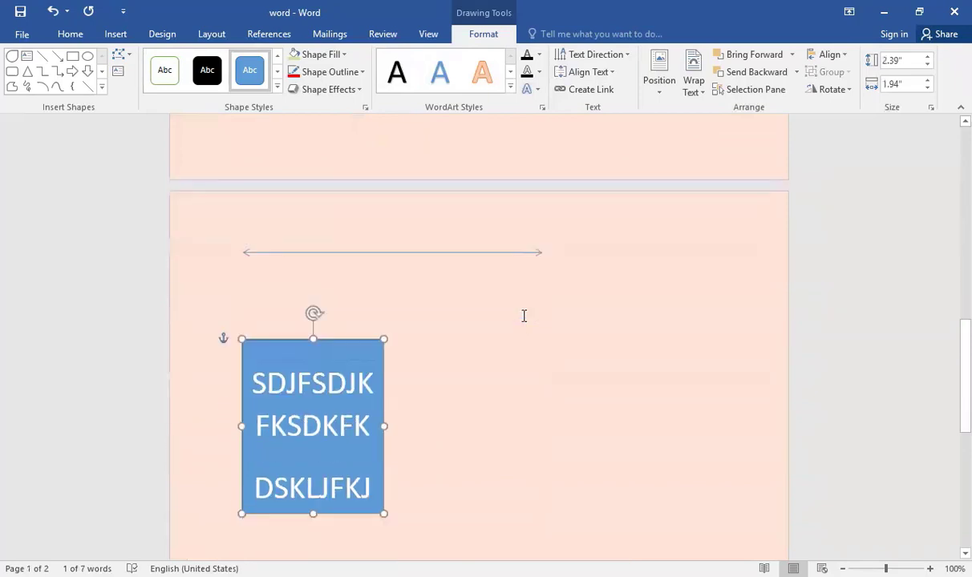
{"action": "scroll", "coordinate": [524, 316], "scroll_direction": "down", "scroll_amount": 4}
{"action": "left_click", "coordinate": [84, 39]}
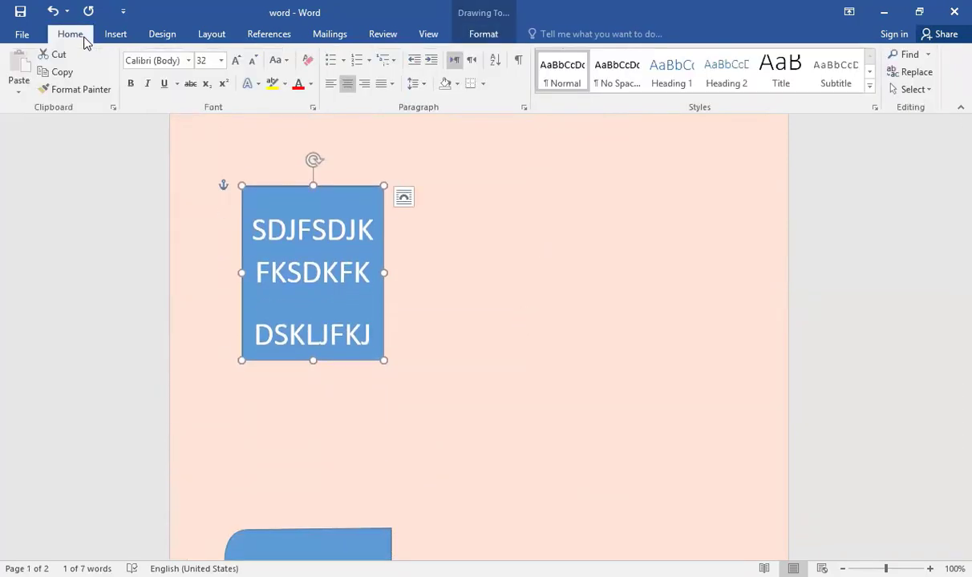
{"action": "left_click", "coordinate": [115, 34]}
{"action": "left_click", "coordinate": [543, 235]}
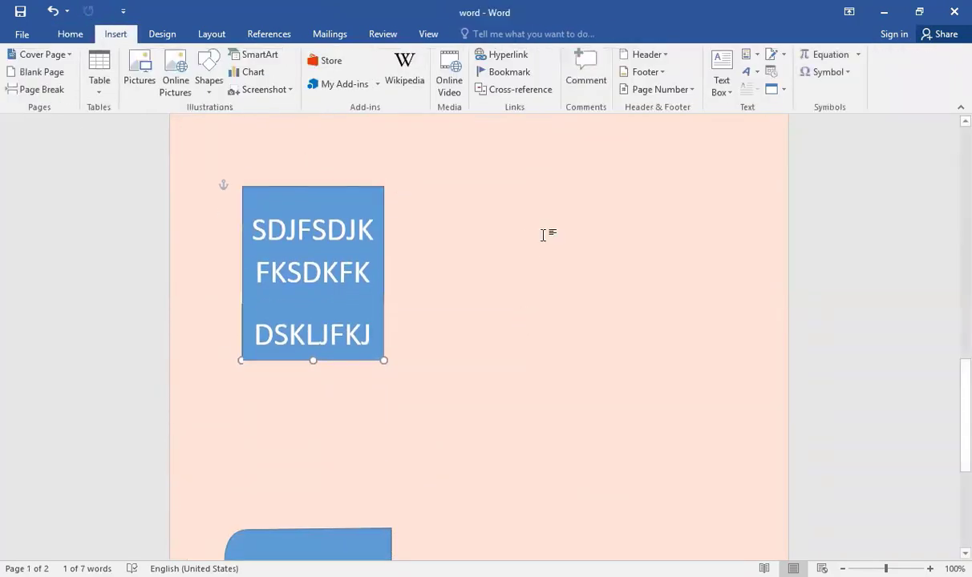
{"action": "left_click", "coordinate": [52, 72]}
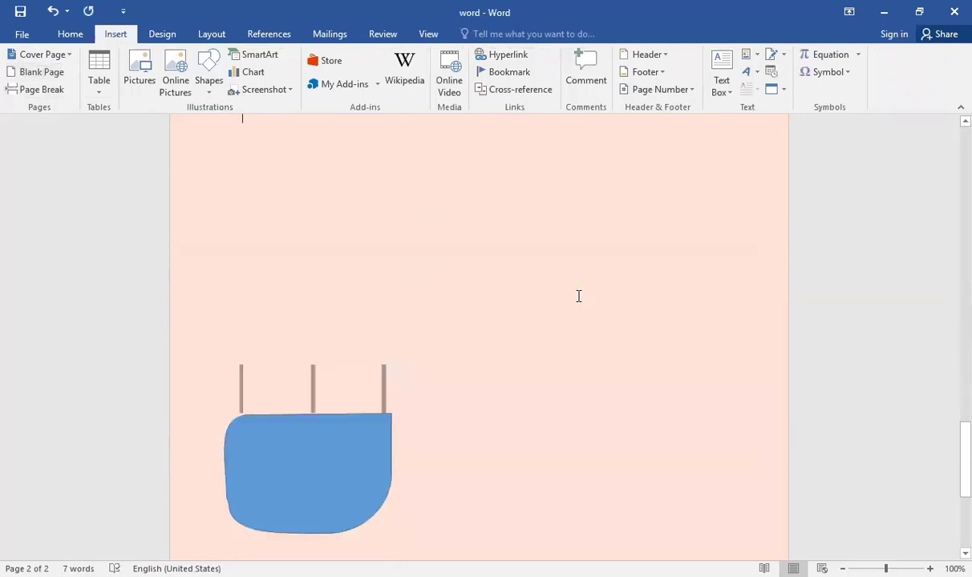
{"action": "key", "text": "ctrl+Return"}
- Delete the blue freeform shape on the third page
{"action": "scroll", "coordinate": [401, 242], "scroll_direction": "up", "scroll_amount": 5}
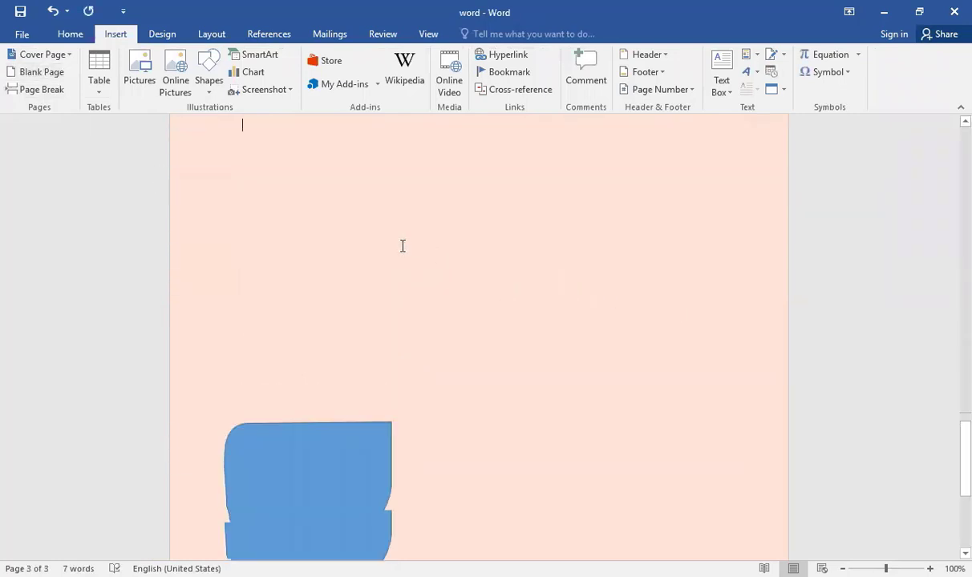
{"action": "scroll", "coordinate": [417, 262], "scroll_direction": "up", "scroll_amount": 3}
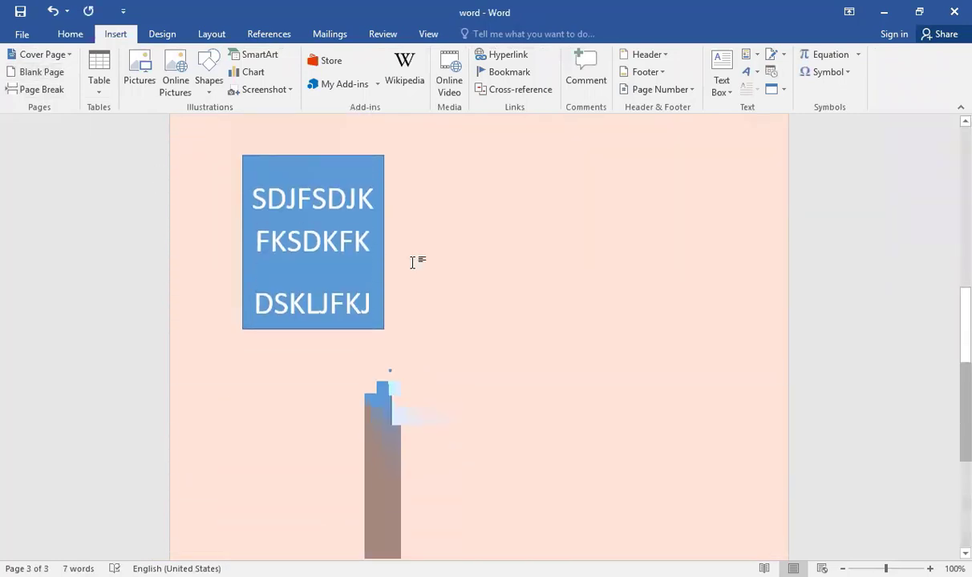
{"action": "scroll", "coordinate": [408, 265], "scroll_direction": "down", "scroll_amount": 10}
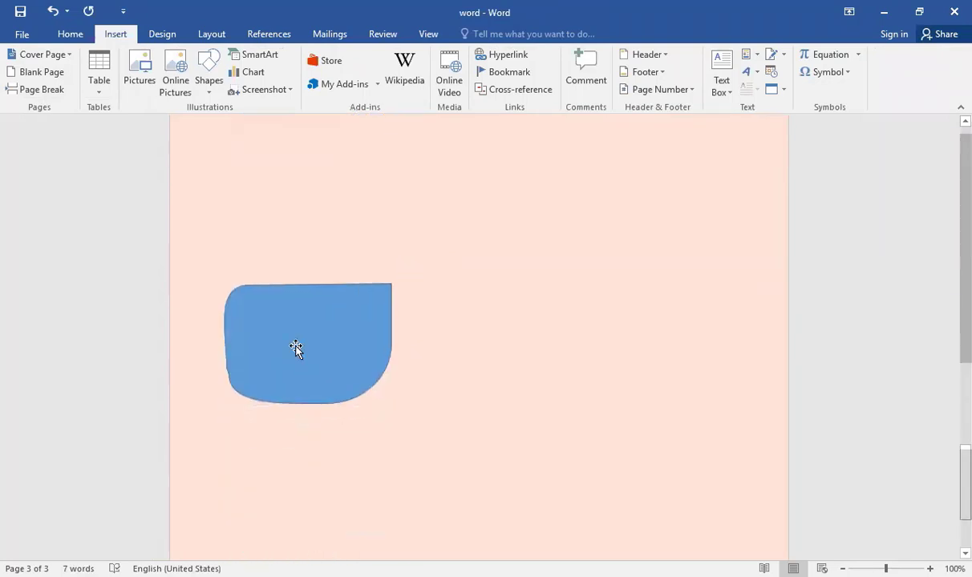
{"action": "left_click", "coordinate": [296, 347]}
{"action": "key", "text": "Delete"}
- Generate sample paragraphs on the third page with =RAND()
{"action": "scroll", "coordinate": [455, 273], "scroll_direction": "up", "scroll_amount": 3}
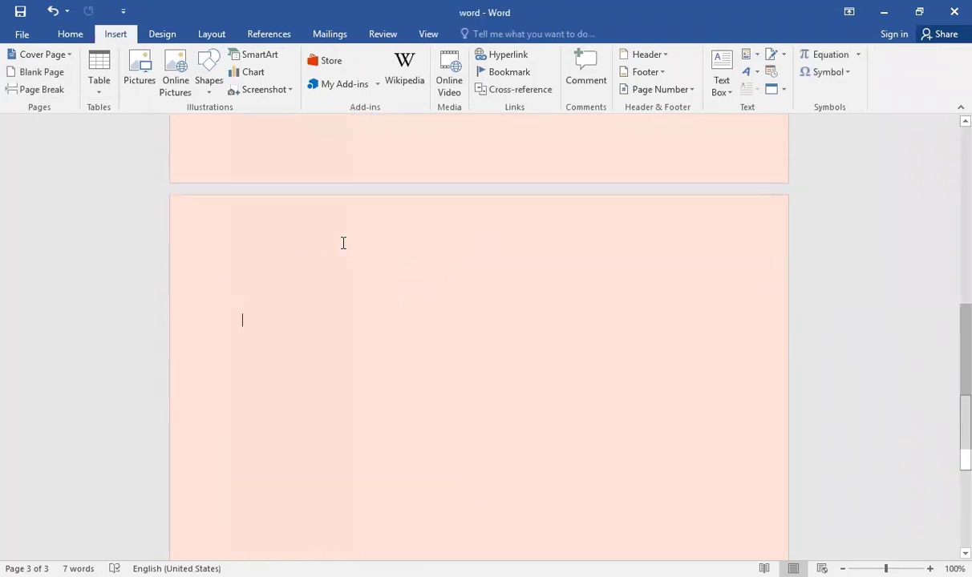
{"action": "key", "text": "ctrl+z"}
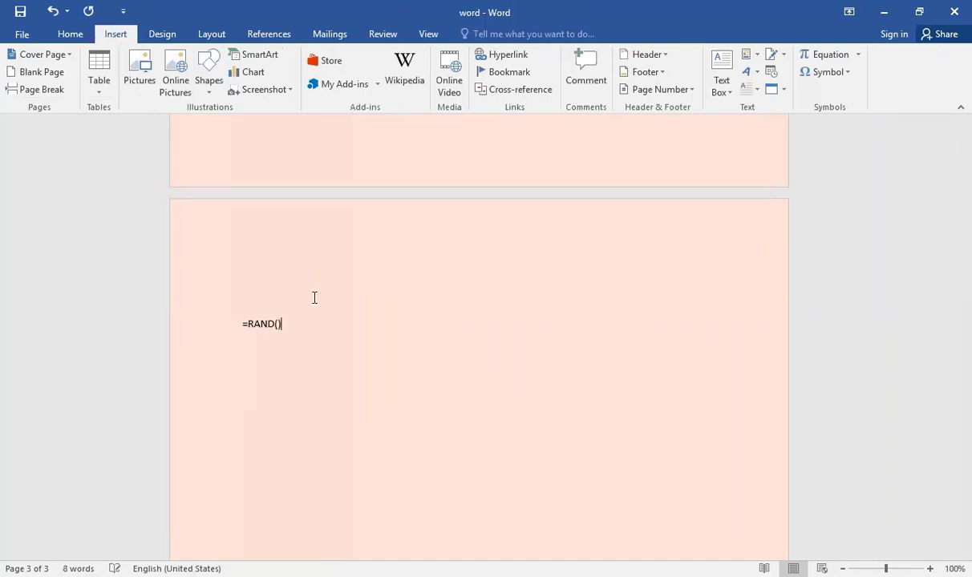
{"action": "key", "text": "Return"}
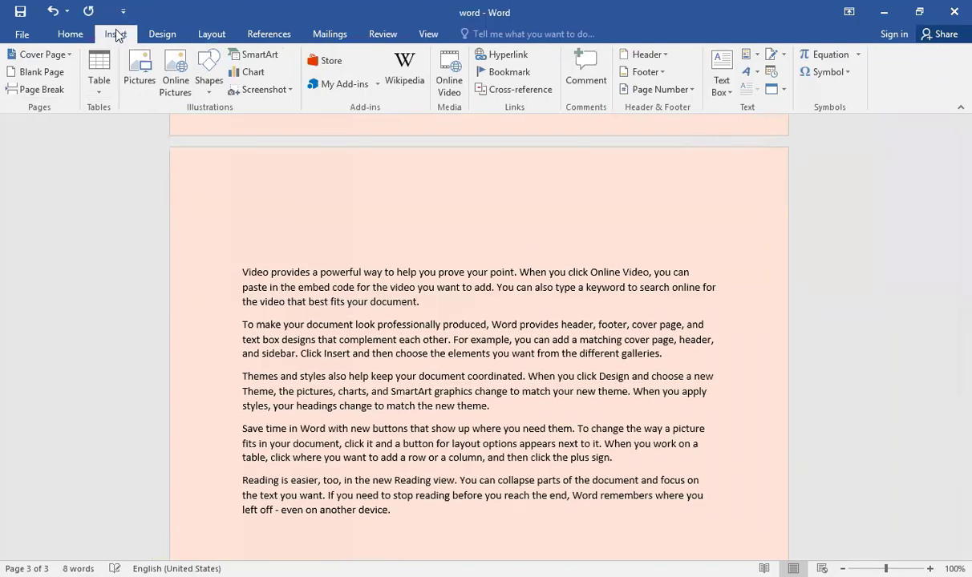
- Draw a rectangle about 1.74" high and 1.37" wide on the third page and place it over the first two paragraphs
{"action": "left_click", "coordinate": [205, 92]}
{"action": "left_click", "coordinate": [256, 124]}
{"action": "left_click_drag", "start_coordinate": [271, 187], "coordinate": [371, 315]}
{"action": "left_click_drag", "start_coordinate": [332, 233], "coordinate": [427, 271]}
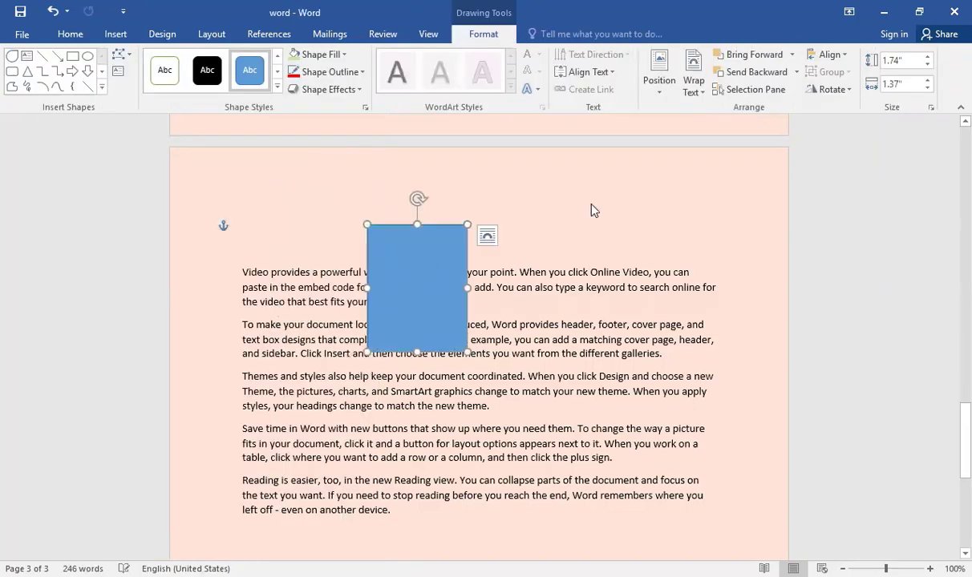
- Apply In Line with Text, Square and Tight wrapping in turn to the rectangle on the third page
{"action": "left_click", "coordinate": [703, 93]}
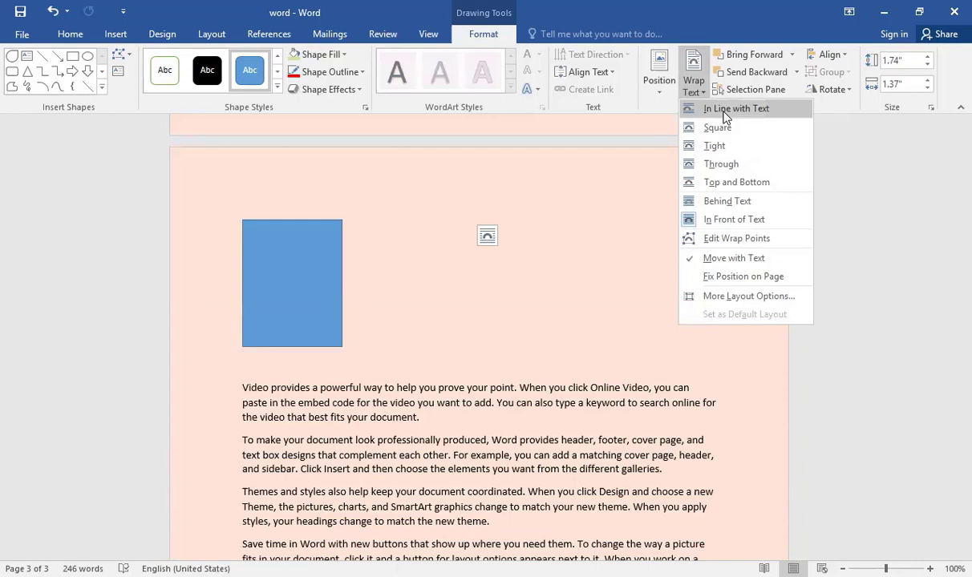
{"action": "left_click", "coordinate": [724, 112]}
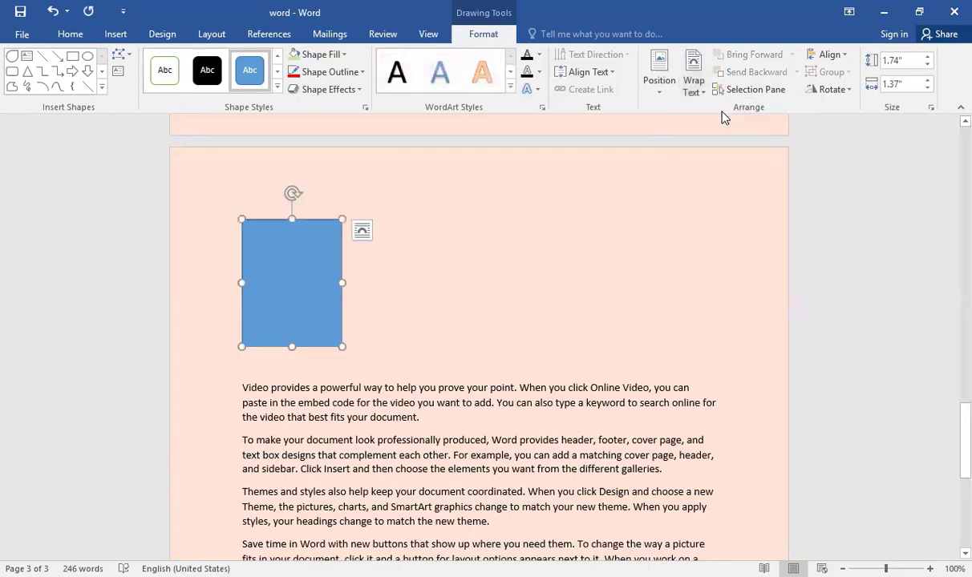
{"action": "left_click", "coordinate": [695, 85]}
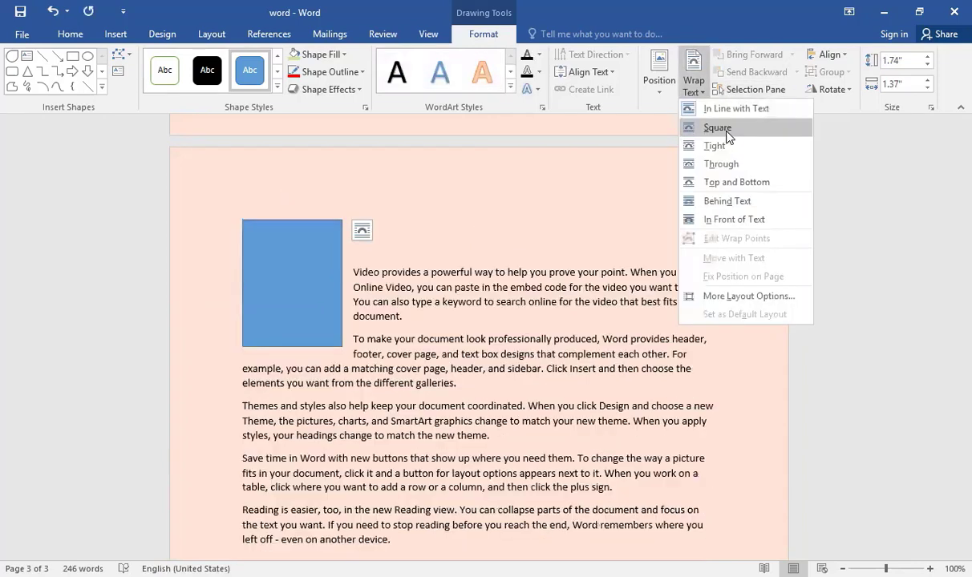
{"action": "left_click", "coordinate": [726, 132]}
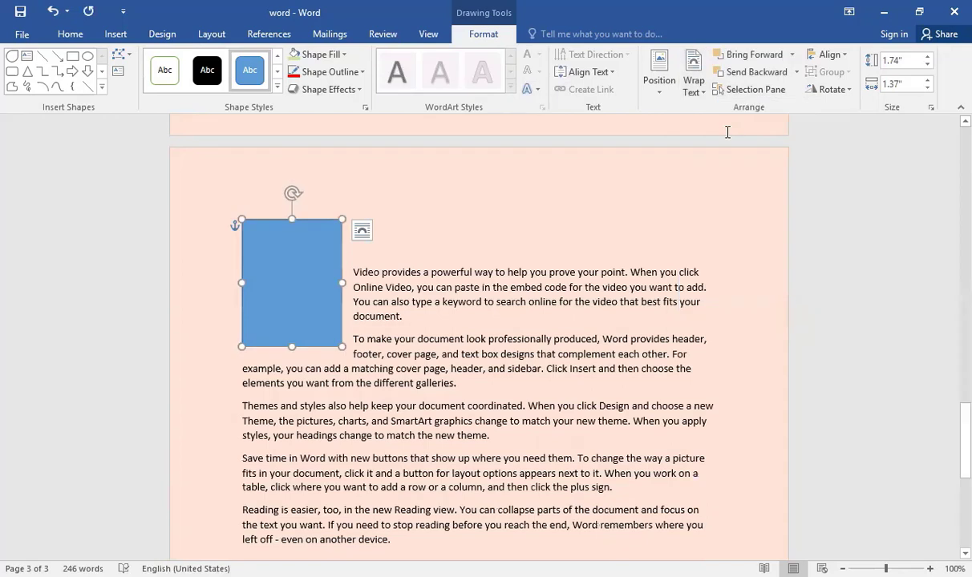
{"action": "left_click", "coordinate": [694, 84]}
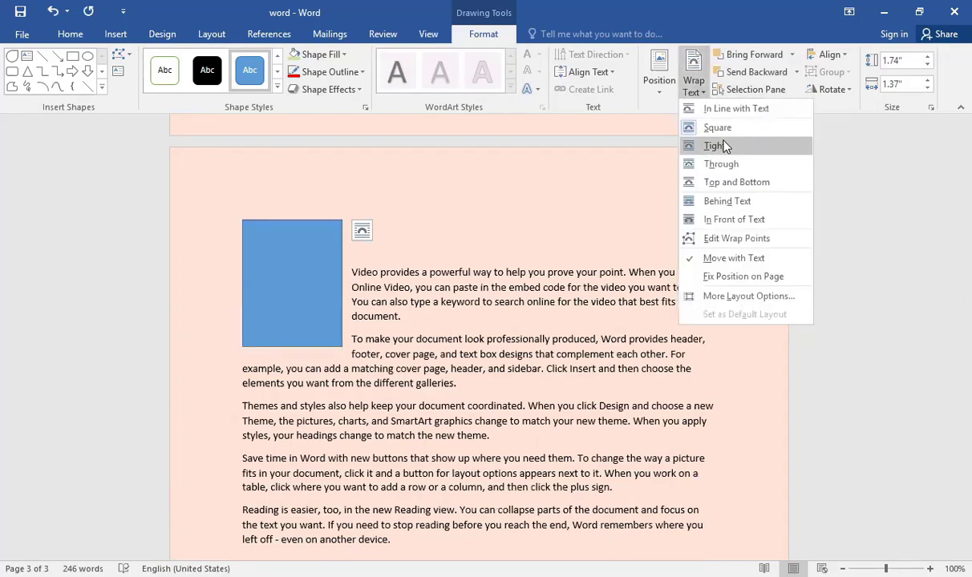
{"action": "left_click", "coordinate": [723, 144]}
- Set the rectangle's wrapping to Behind Text and move it under the text of the first three paragraphs
{"action": "left_click", "coordinate": [694, 84]}
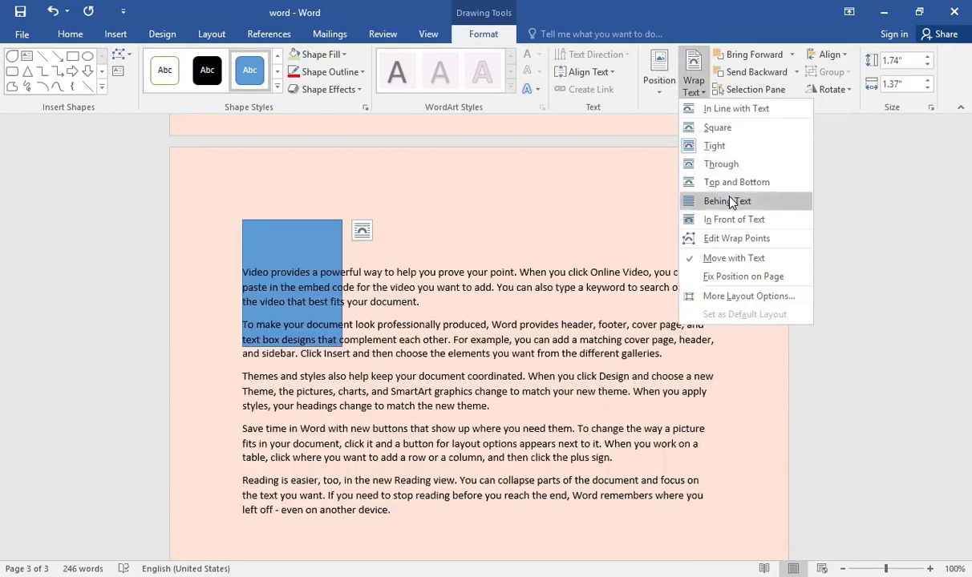
{"action": "left_click", "coordinate": [733, 201]}
{"action": "left_click_drag", "start_coordinate": [319, 222], "coordinate": [398, 255]}
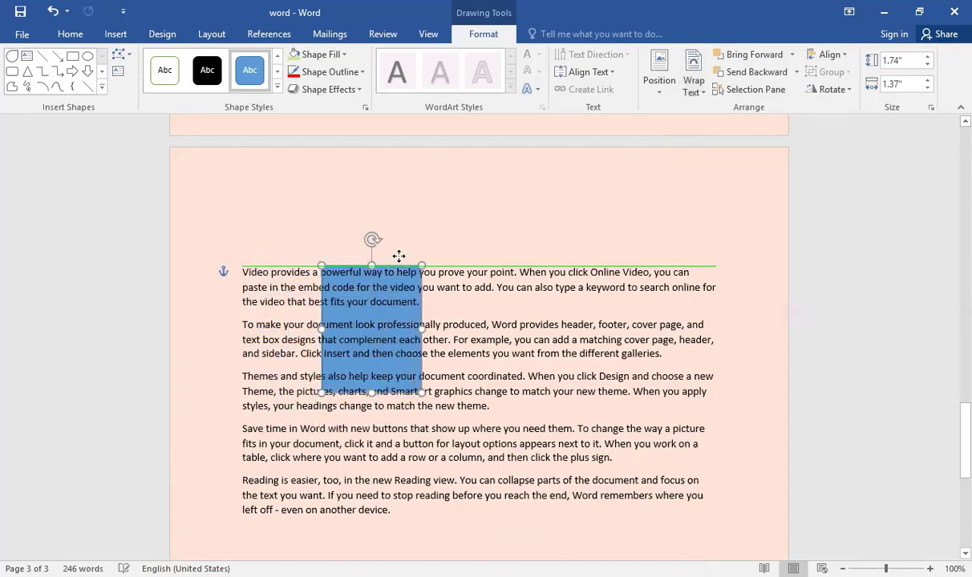
- Set the rectangle's text wrapping to In Front of Text
{"action": "left_click", "coordinate": [697, 88]}
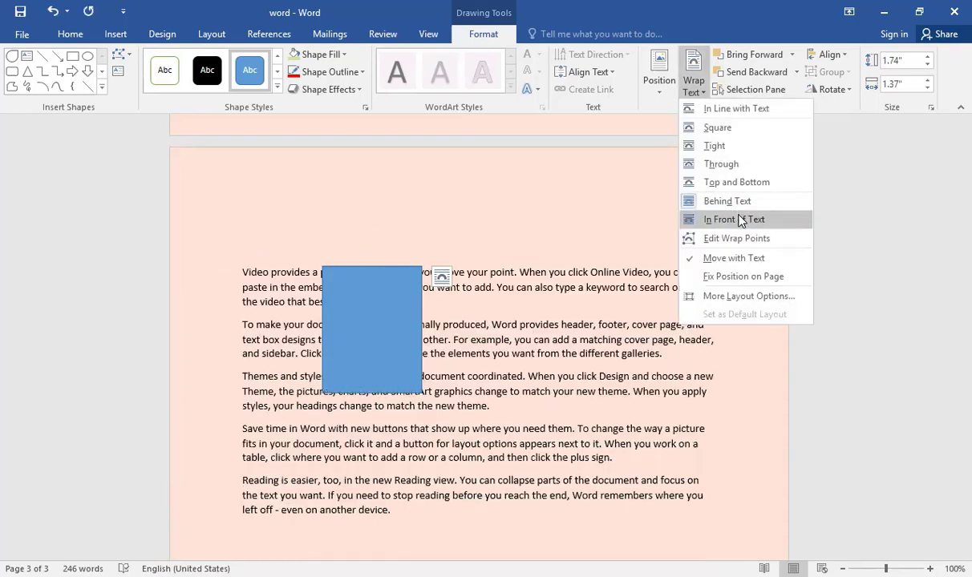
{"action": "left_click", "coordinate": [735, 220]}
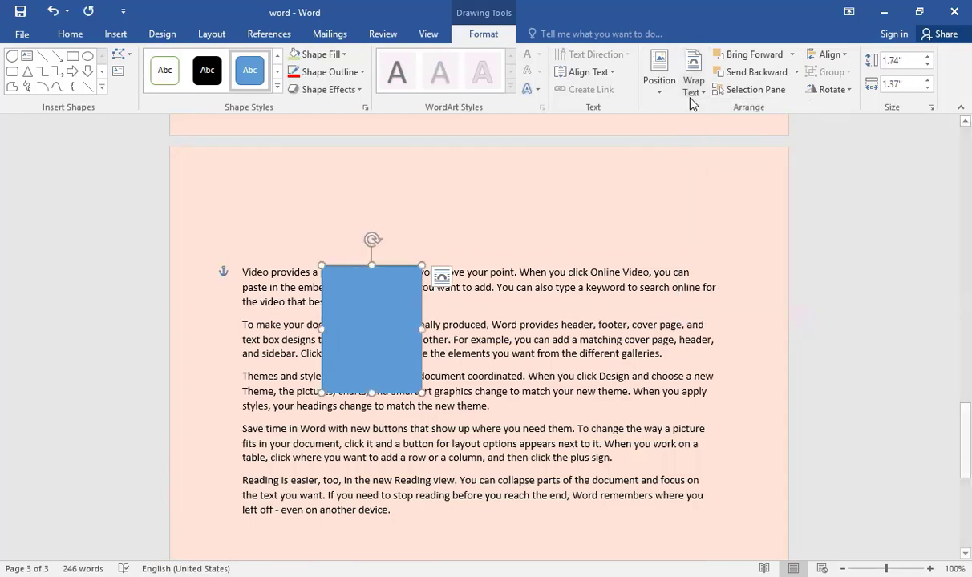
{"action": "left_click", "coordinate": [683, 84]}
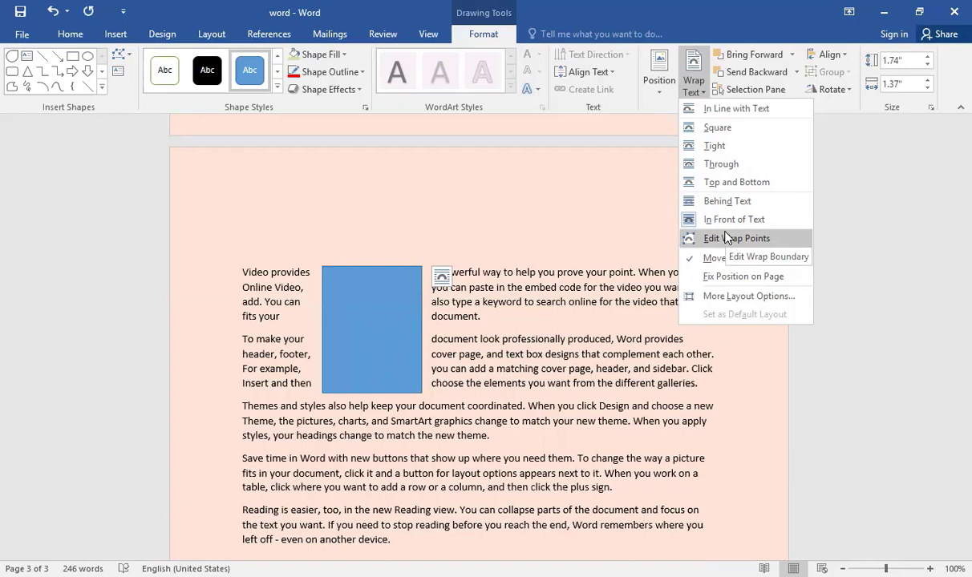
{"action": "left_click", "coordinate": [745, 93]}
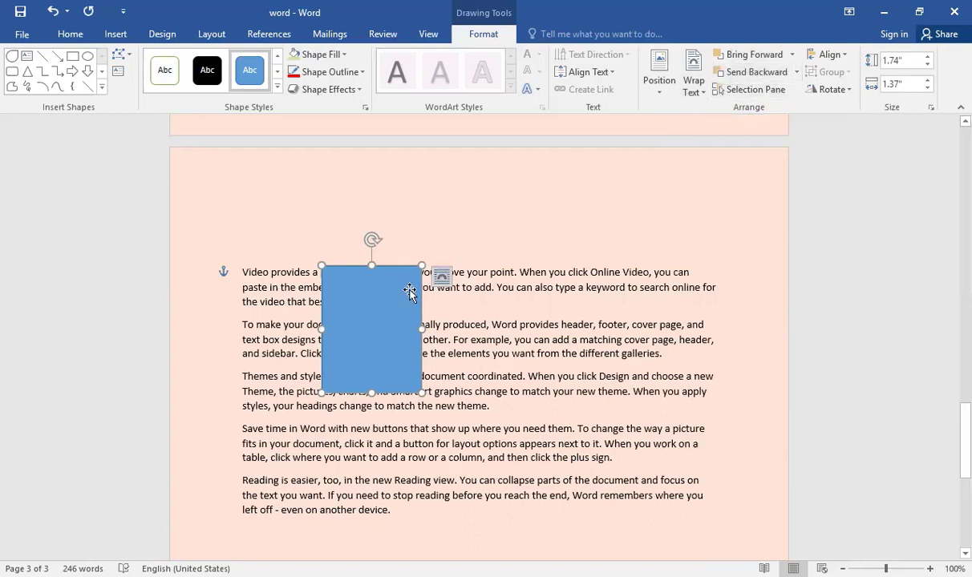
- Draw a circle about 1.78" by 1.81" beside the rectangle and a right arrow about 1.55" high and 5.32" wide across both shapes
{"action": "mouse_move", "coordinate": [407, 243]}
{"action": "left_mouse_down"}
{"action": "mouse_move", "coordinate": [390, 200]}
{"action": "mouse_move", "coordinate": [545, 355]}
{"action": "left_mouse_up"}
{"action": "left_click", "coordinate": [88, 56]}
{"action": "left_click", "coordinate": [72, 70]}
{"action": "mouse_move", "coordinate": [501, 247]}
{"action": "left_mouse_down"}
{"action": "mouse_move", "coordinate": [661, 353]}
{"action": "mouse_move", "coordinate": [694, 363]}
{"action": "left_mouse_up"}
{"action": "mouse_move", "coordinate": [563, 313]}
{"action": "left_mouse_down"}
{"action": "mouse_move", "coordinate": [393, 336]}
{"action": "mouse_move", "coordinate": [460, 311]}
{"action": "mouse_move", "coordinate": [339, 299]}
{"action": "mouse_move", "coordinate": [304, 311]}
{"action": "left_mouse_up"}
{"action": "left_click_drag", "start_coordinate": [431, 301], "coordinate": [631, 301]}
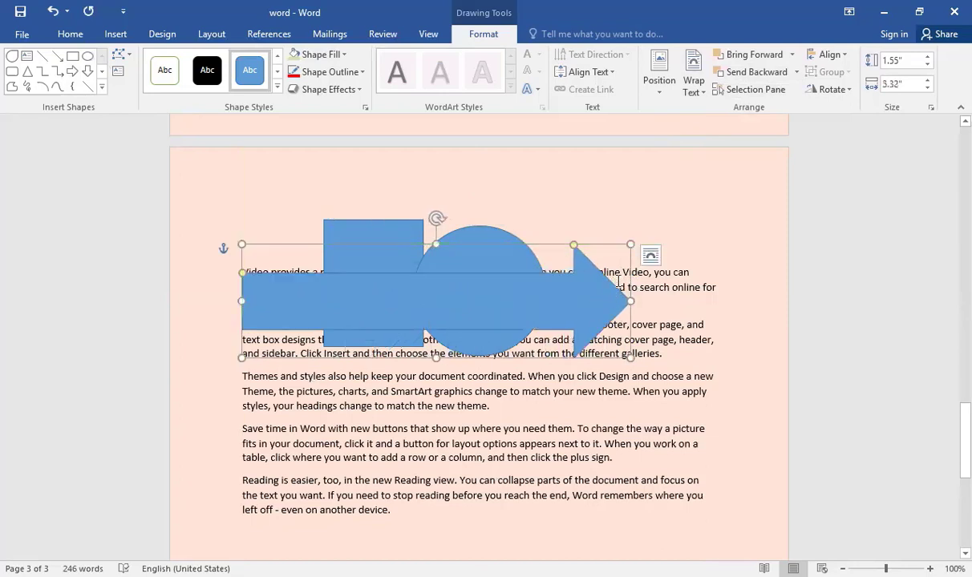
- Enlarge the rectangle to about 2.22" high and 1.98" wide and send it to the back
{"action": "left_click_drag", "start_coordinate": [319, 214], "coordinate": [278, 184]}
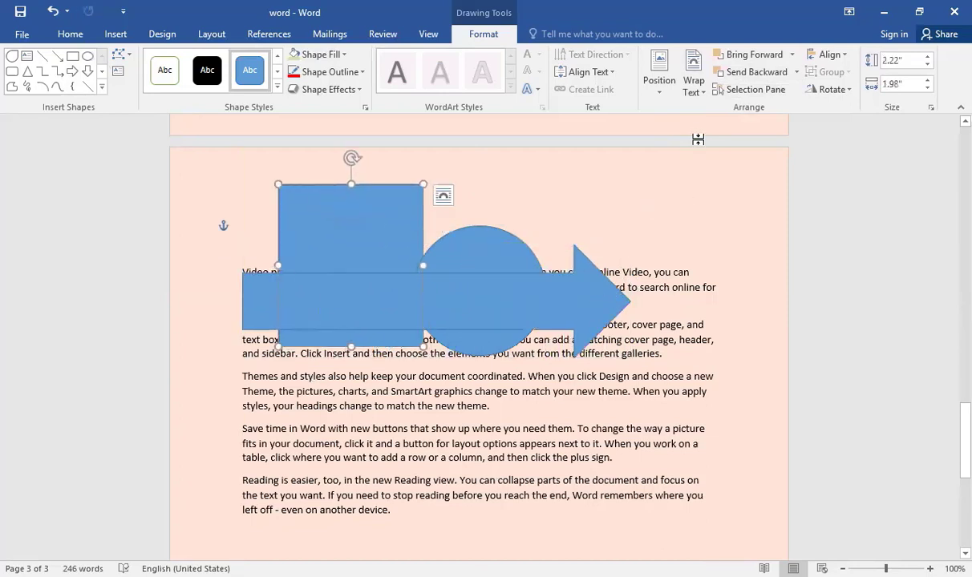
{"action": "left_click", "coordinate": [797, 73]}
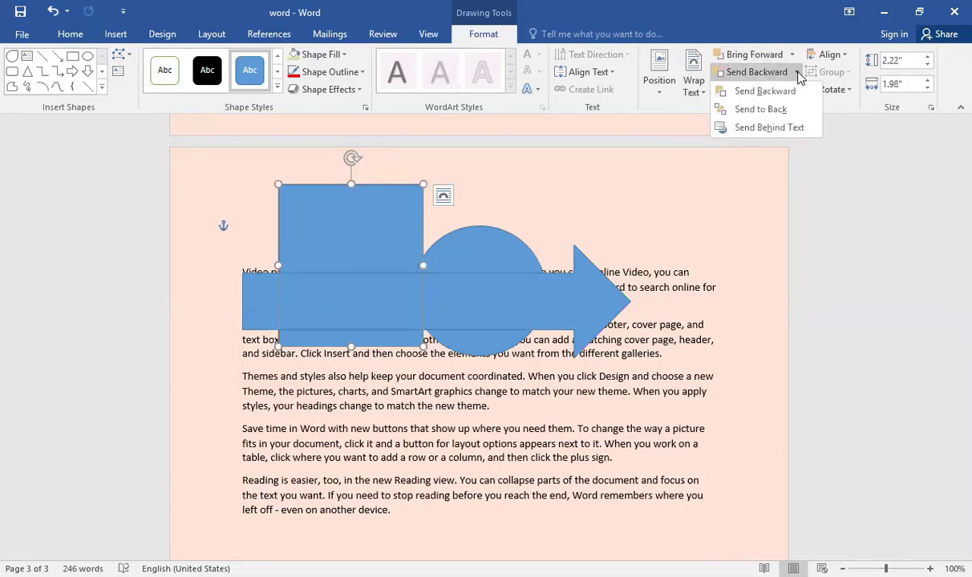
{"action": "left_click", "coordinate": [789, 111]}
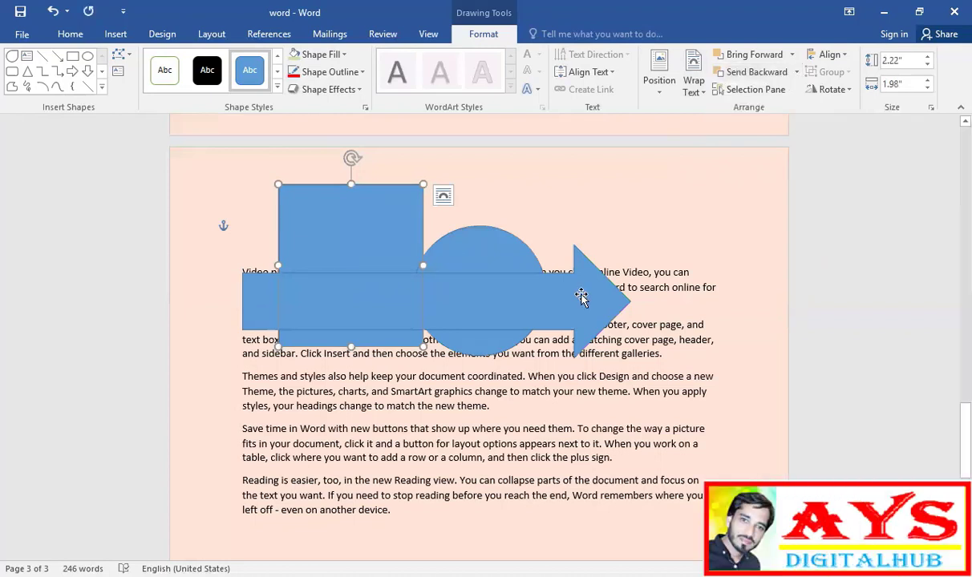
- Send the arrow behind the circle and the rectangle, and bring it back in front of both shapes
{"action": "left_click", "coordinate": [582, 297]}
{"action": "left_click", "coordinate": [757, 72]}
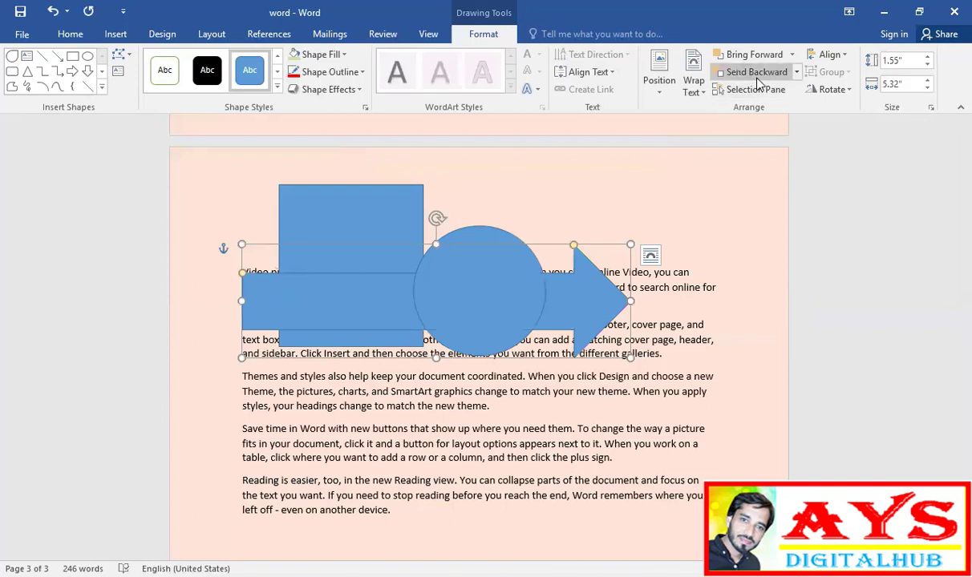
{"action": "left_click", "coordinate": [796, 72]}
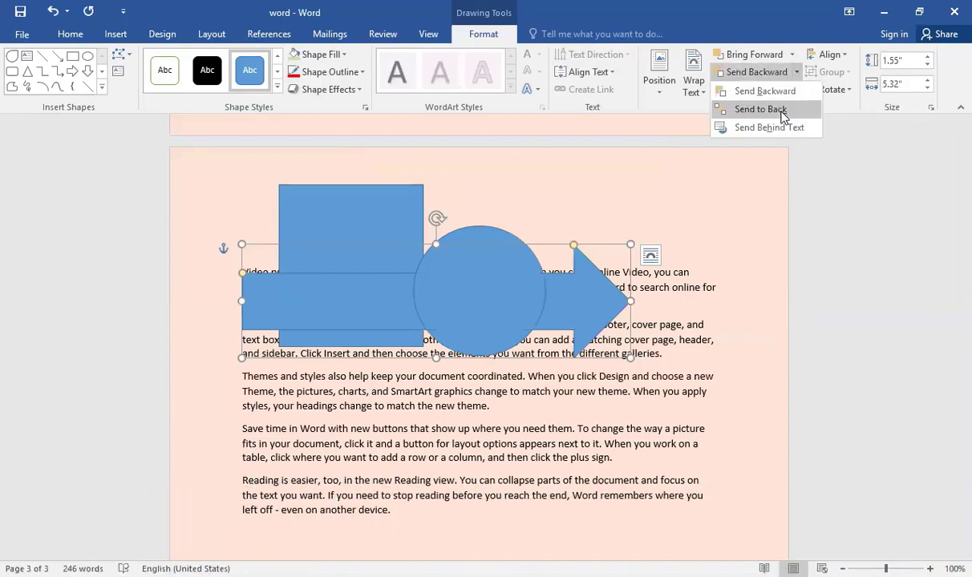
{"action": "left_click", "coordinate": [774, 107]}
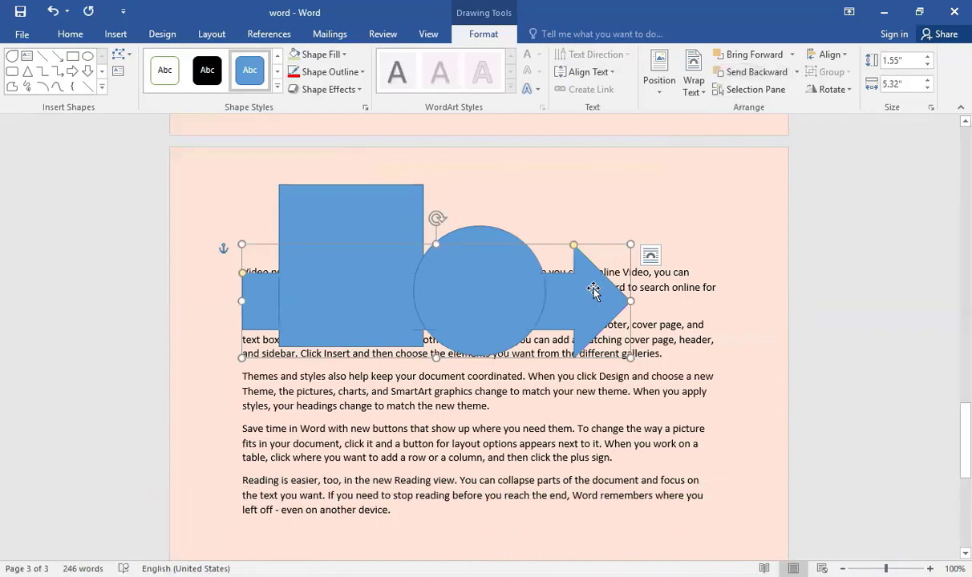
{"action": "left_click", "coordinate": [794, 60]}
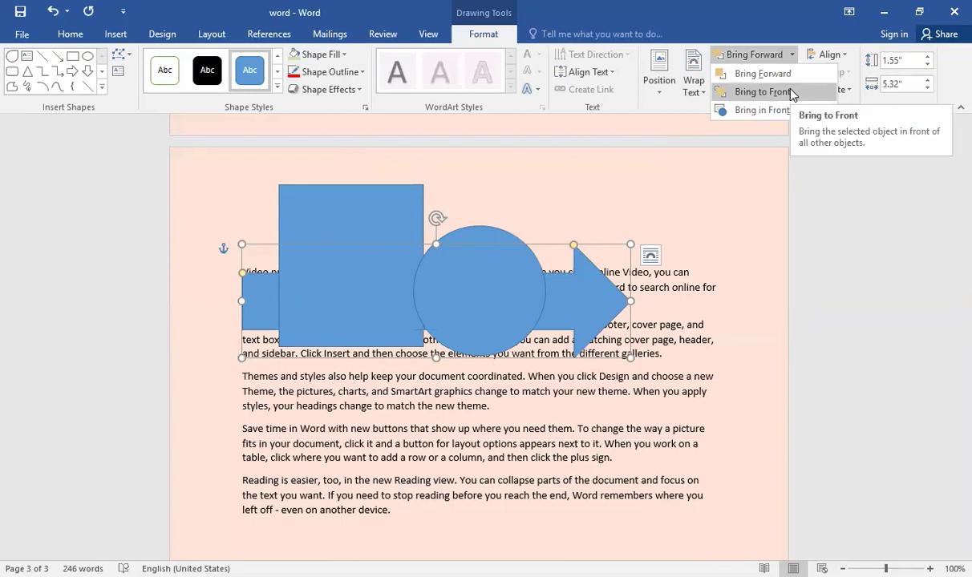
{"action": "left_click", "coordinate": [793, 93]}
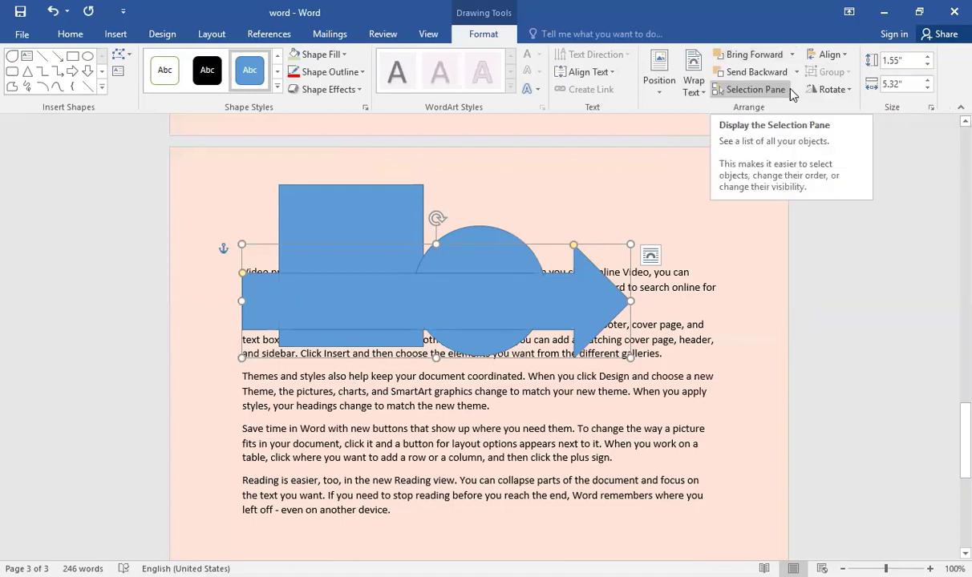
- Send the arrow backward one level and bring it forward one level, twice, relative to the circle
{"action": "left_click", "coordinate": [488, 251]}
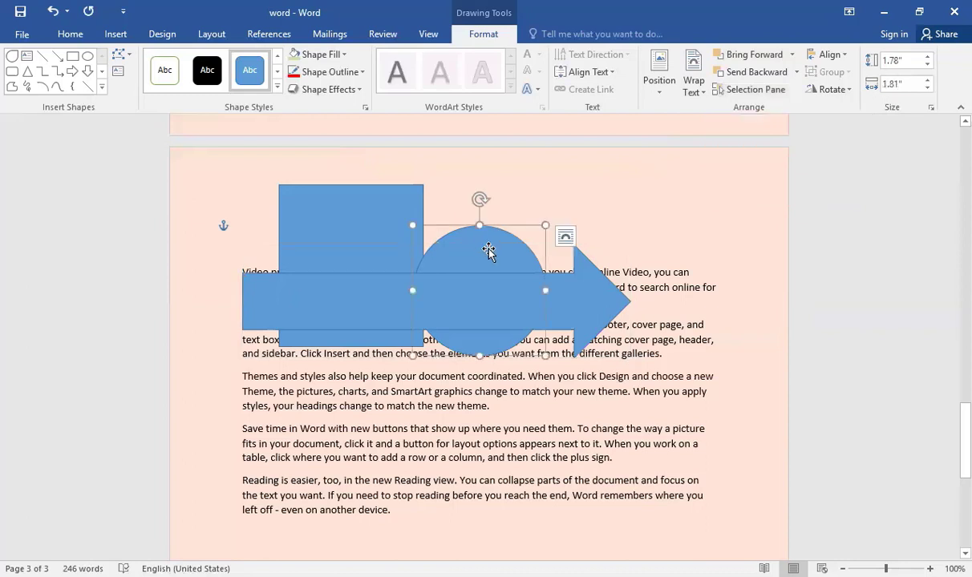
{"action": "left_click", "coordinate": [577, 287]}
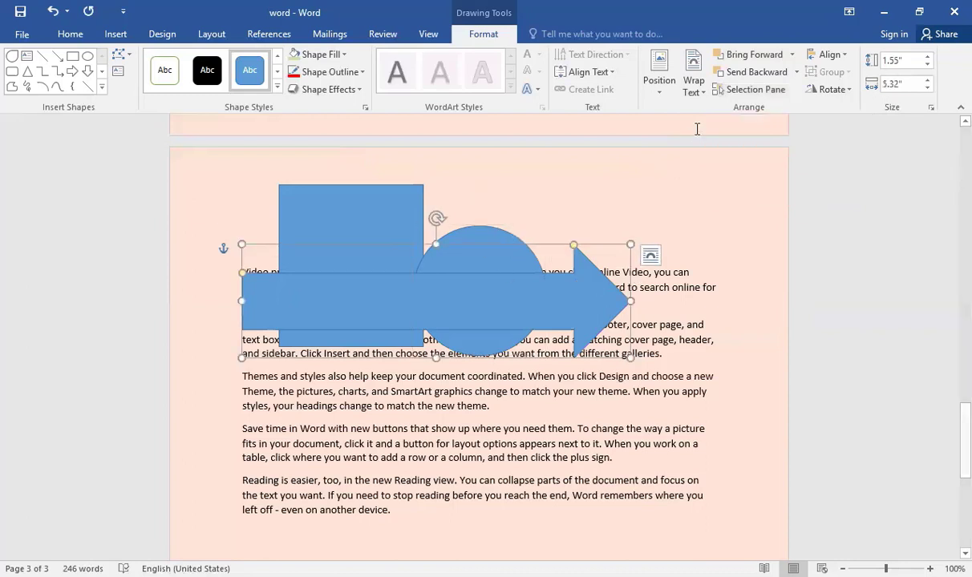
{"action": "left_click", "coordinate": [780, 77]}
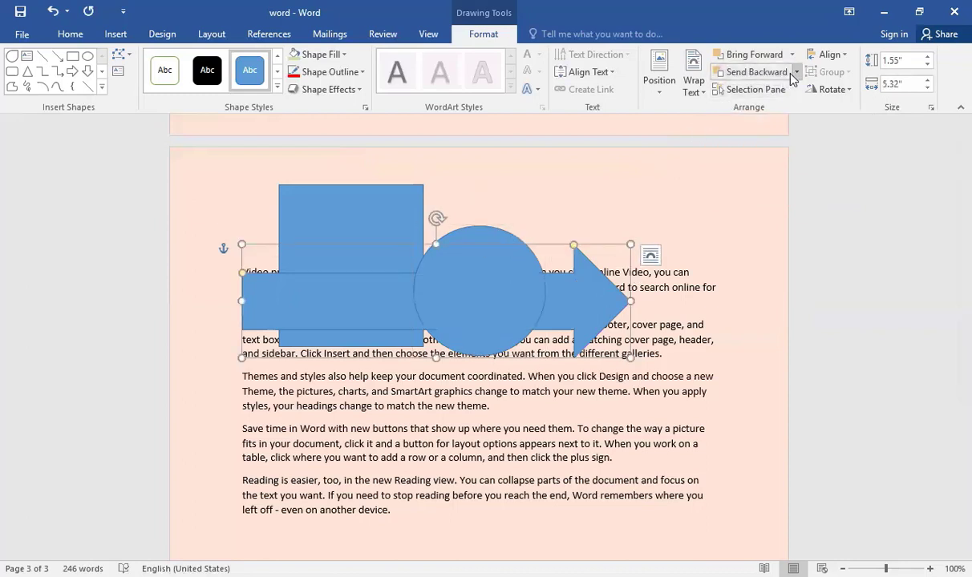
{"action": "left_click", "coordinate": [749, 54]}
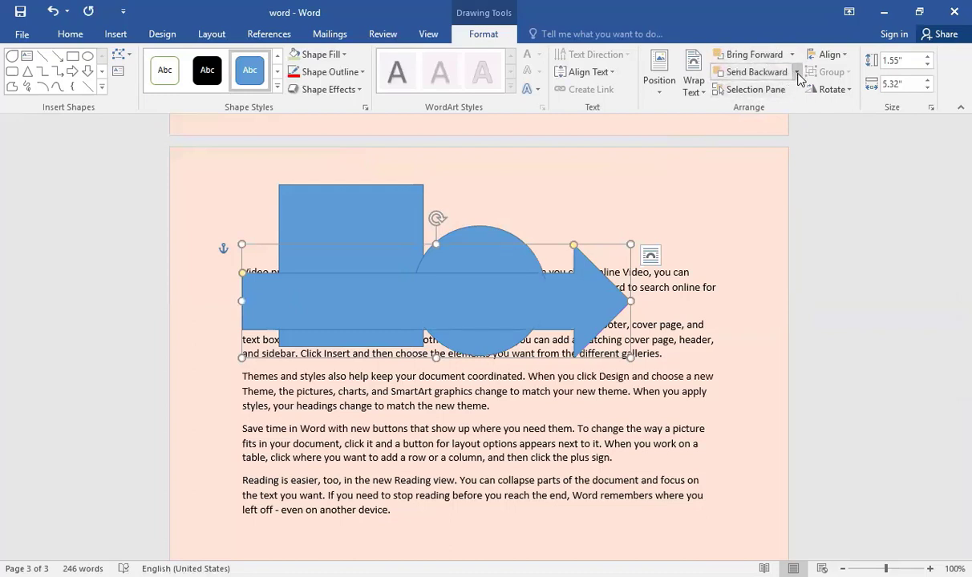
{"action": "left_click", "coordinate": [798, 74]}
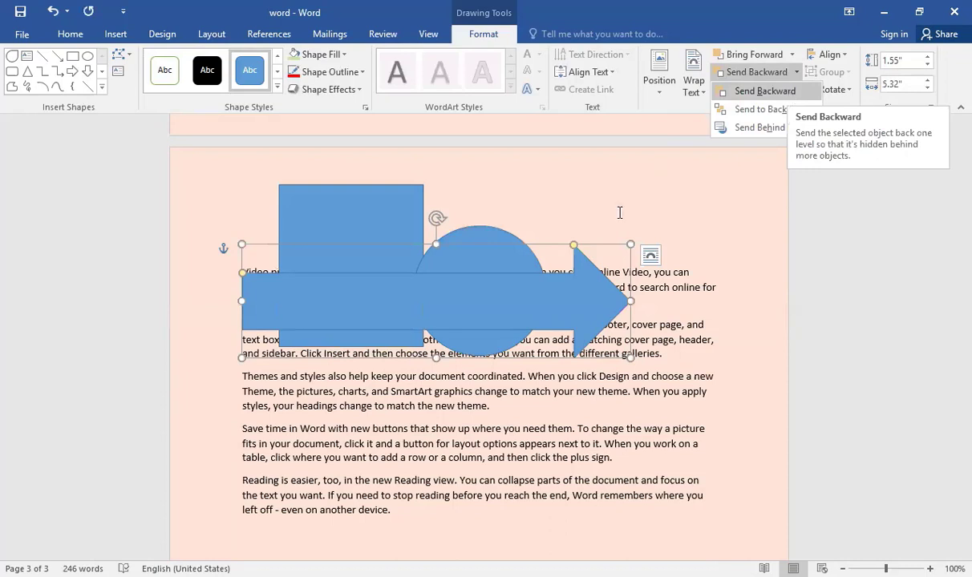
{"action": "key", "text": "Return"}
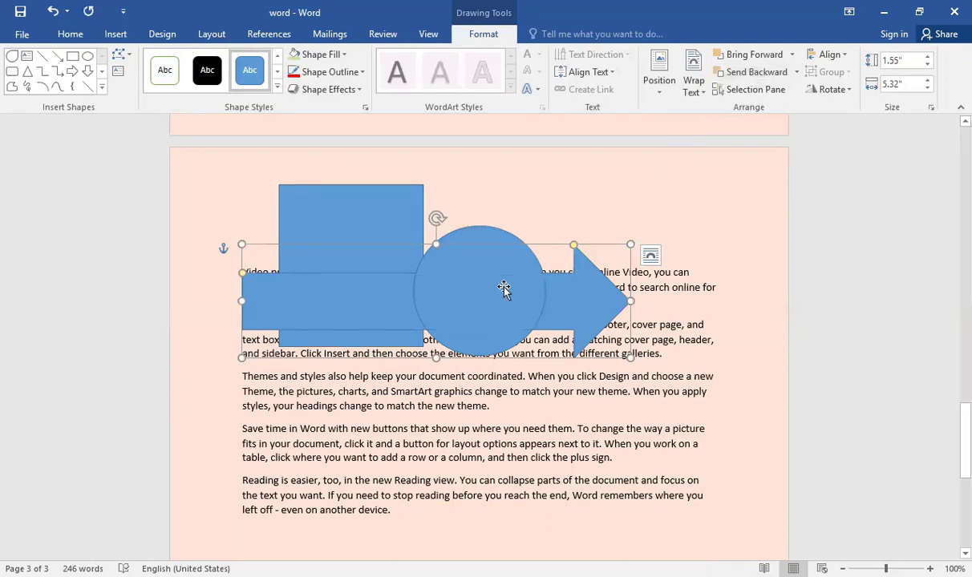
{"action": "left_click", "coordinate": [793, 58]}
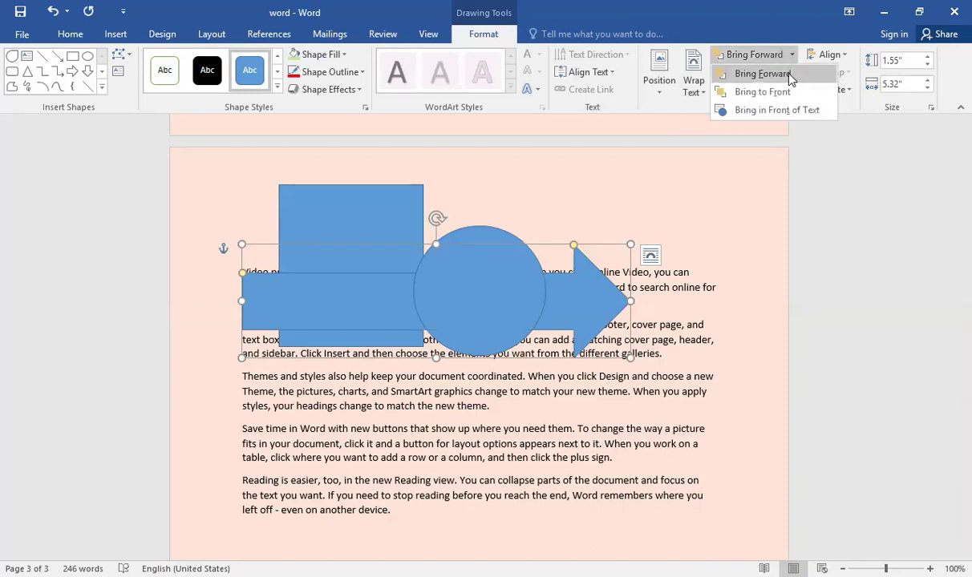
{"action": "left_click", "coordinate": [789, 74]}
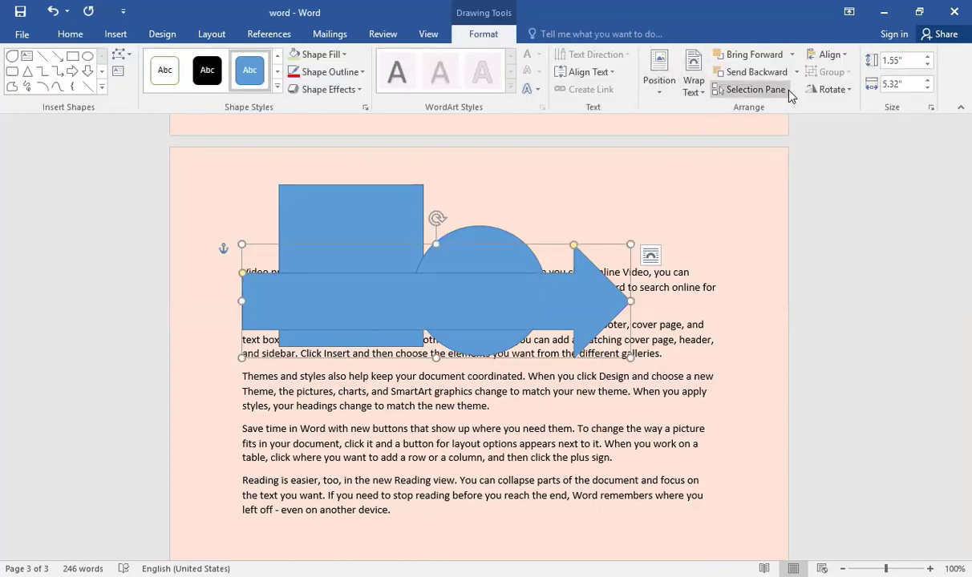
- Display the Selection pane and move the arrow down just below the rectangle
{"action": "left_click", "coordinate": [786, 91]}
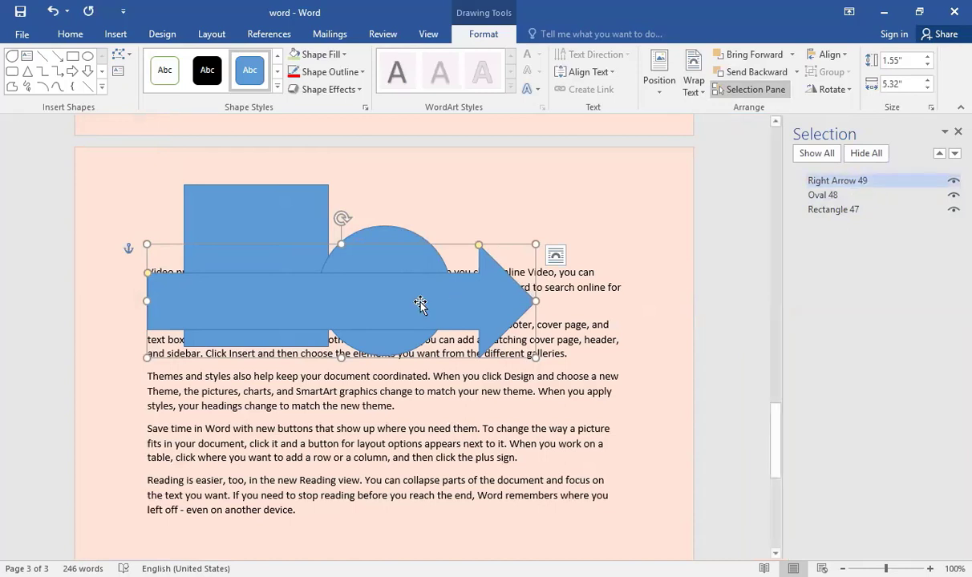
{"action": "left_click_drag", "start_coordinate": [426, 305], "coordinate": [444, 380]}
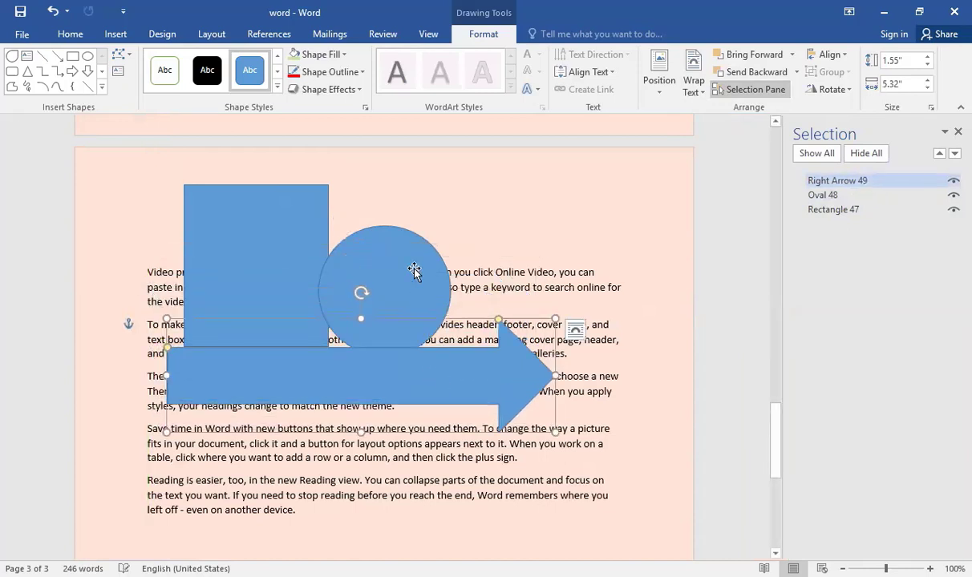
- Hide Oval 48 and Right Arrow 49 in the Selection pane and show each of them again
{"action": "left_click", "coordinate": [414, 271]}
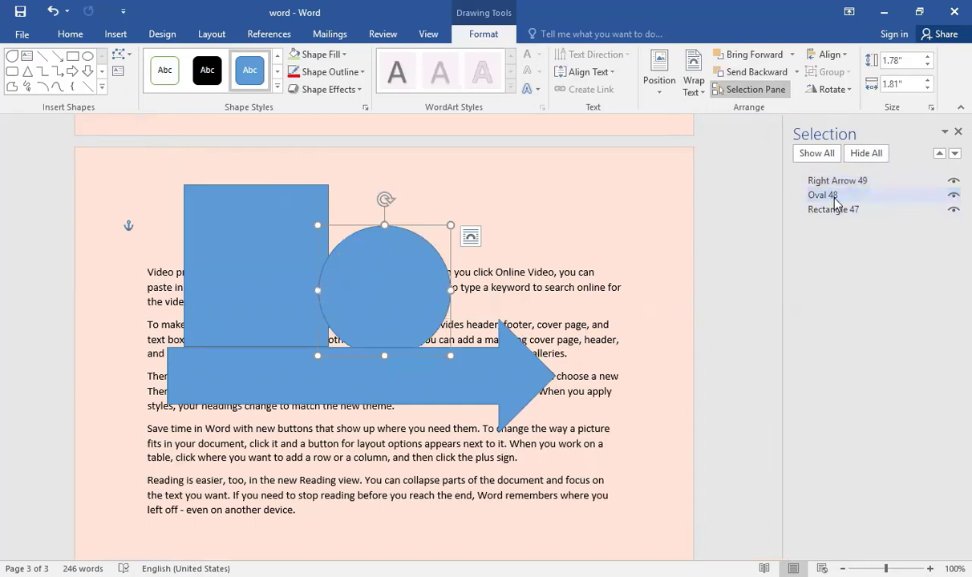
{"action": "left_click", "coordinate": [951, 197]}
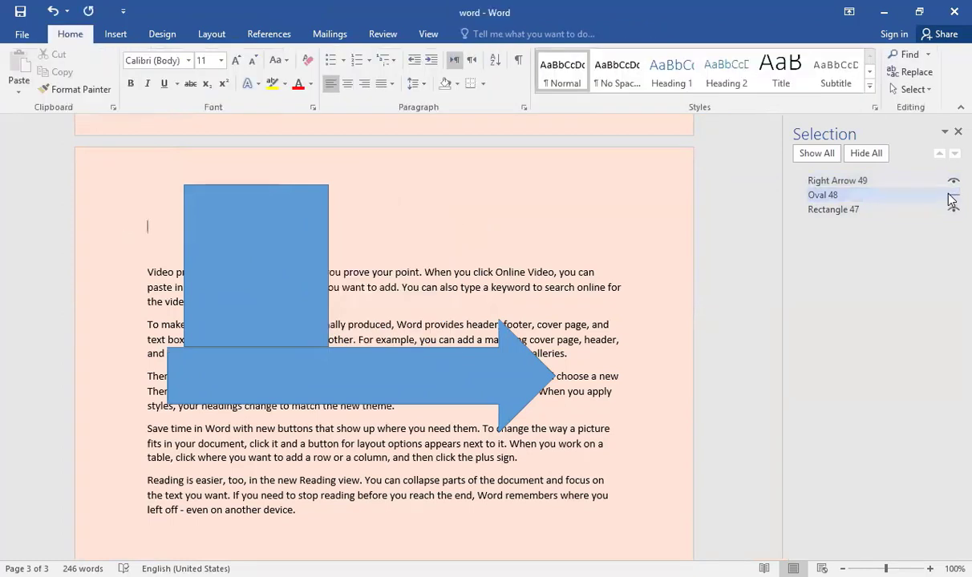
{"action": "left_click", "coordinate": [951, 198]}
{"action": "left_click", "coordinate": [951, 197]}
{"action": "left_click", "coordinate": [952, 197]}
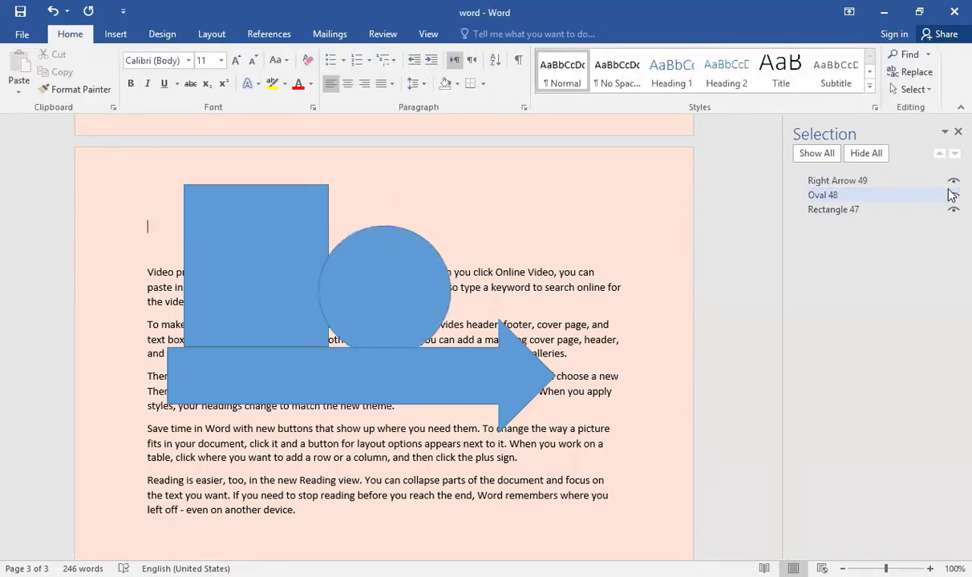
{"action": "left_click", "coordinate": [951, 183]}
{"action": "left_click", "coordinate": [951, 183]}
- Align the circle to the horizontal centre and vertical middle of the page margins
{"action": "left_click", "coordinate": [402, 265]}
{"action": "left_click", "coordinate": [481, 34]}
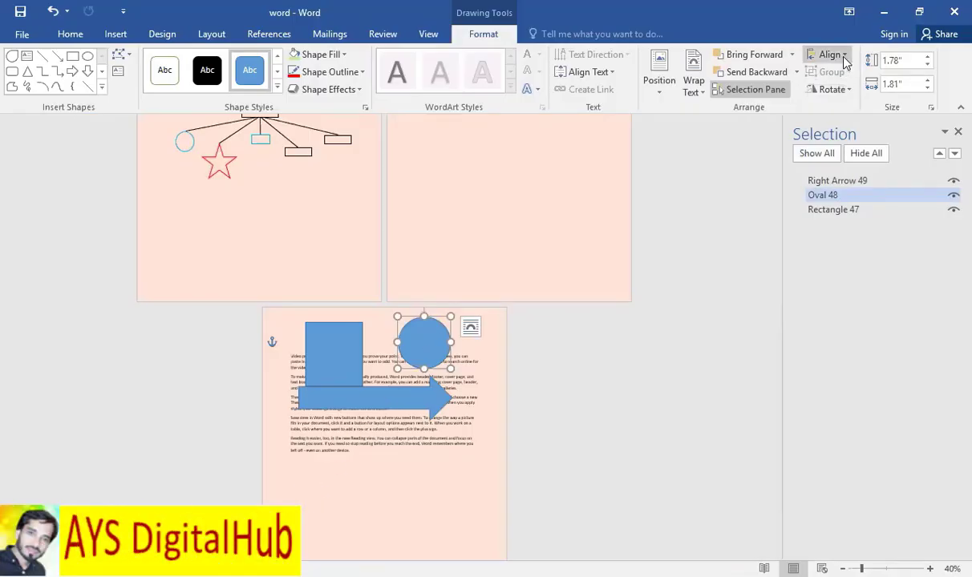
{"action": "left_click", "coordinate": [845, 61]}
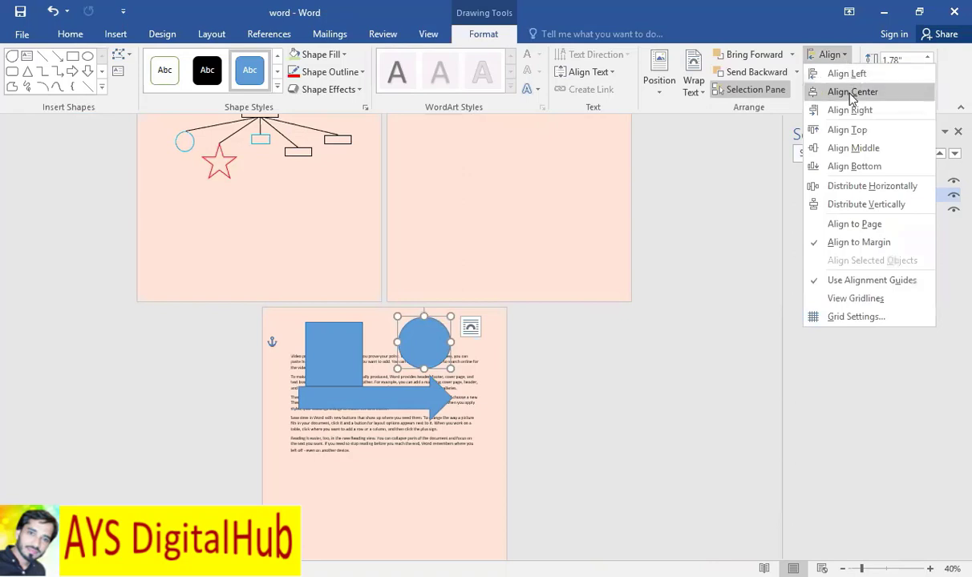
{"action": "left_click", "coordinate": [852, 93]}
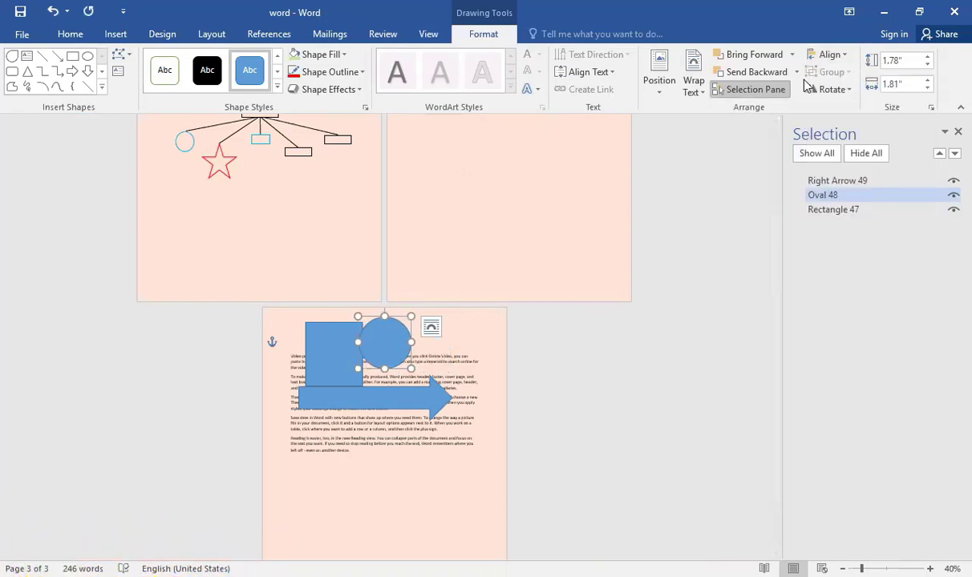
{"action": "left_click", "coordinate": [832, 58]}
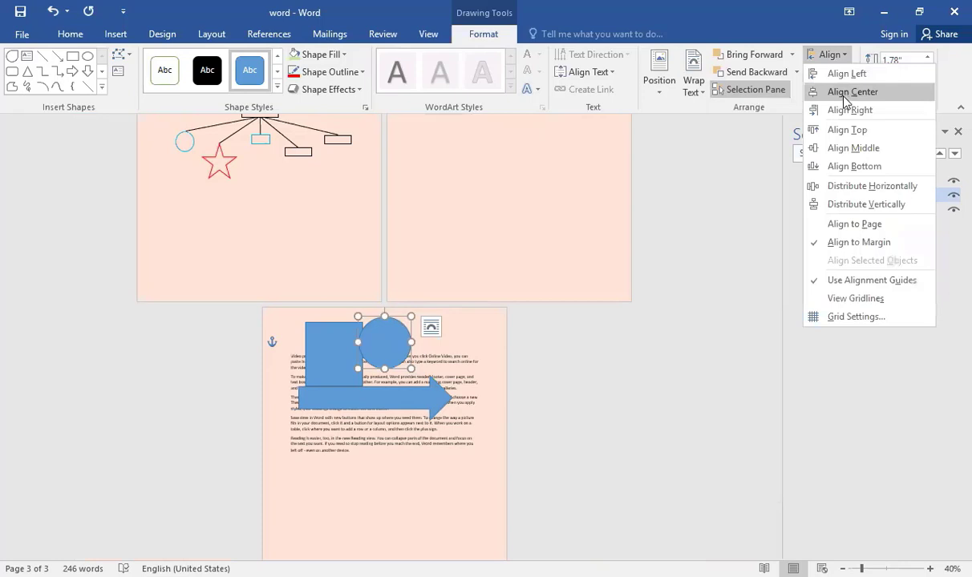
{"action": "left_click", "coordinate": [853, 149]}
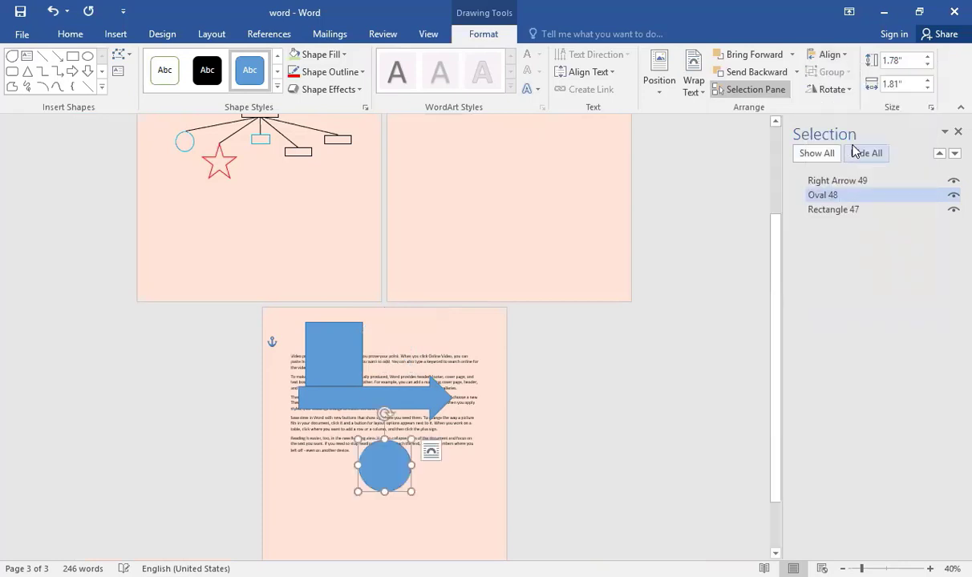
- Align the circle to the bottom margin, and then realign it to the top margin
{"action": "left_click", "coordinate": [841, 58]}
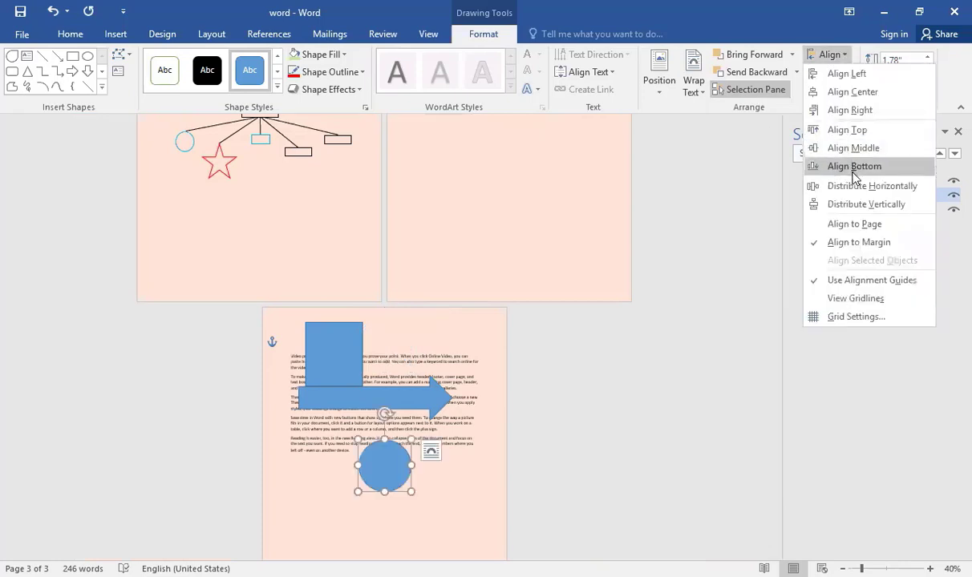
{"action": "left_click", "coordinate": [854, 175]}
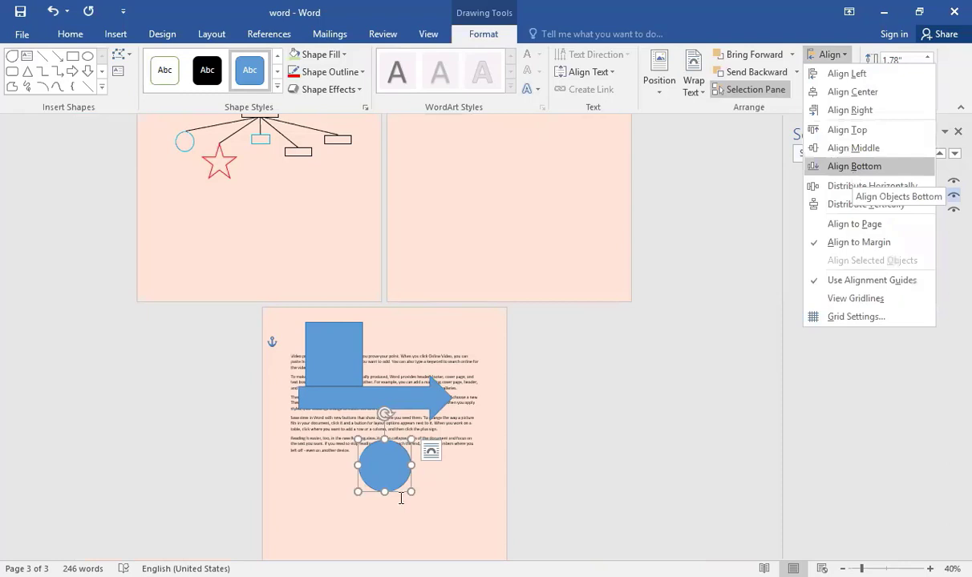
{"action": "scroll", "coordinate": [406, 488], "scroll_direction": "down", "scroll_amount": 1}
{"action": "scroll", "coordinate": [408, 453], "scroll_direction": "down", "scroll_amount": 2}
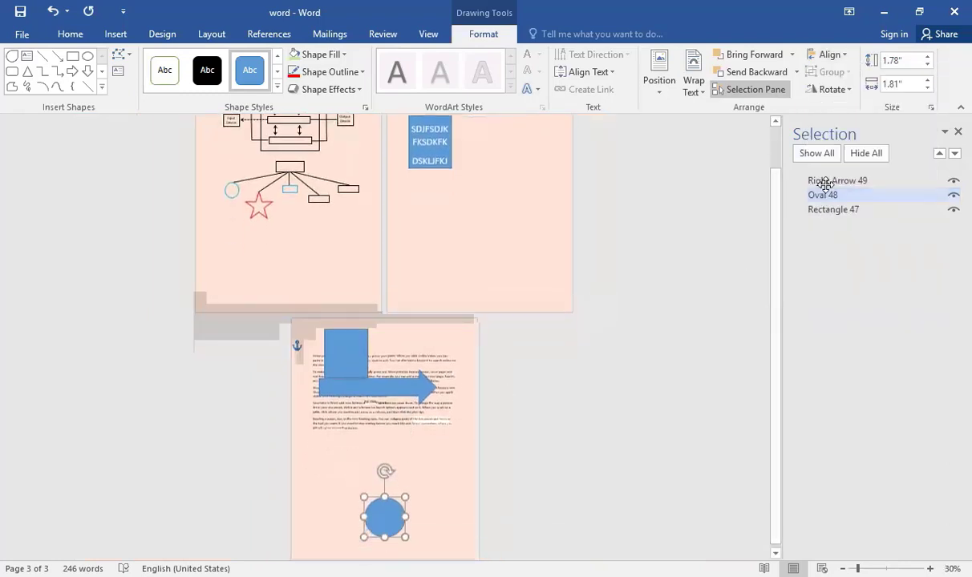
{"action": "left_click", "coordinate": [839, 58]}
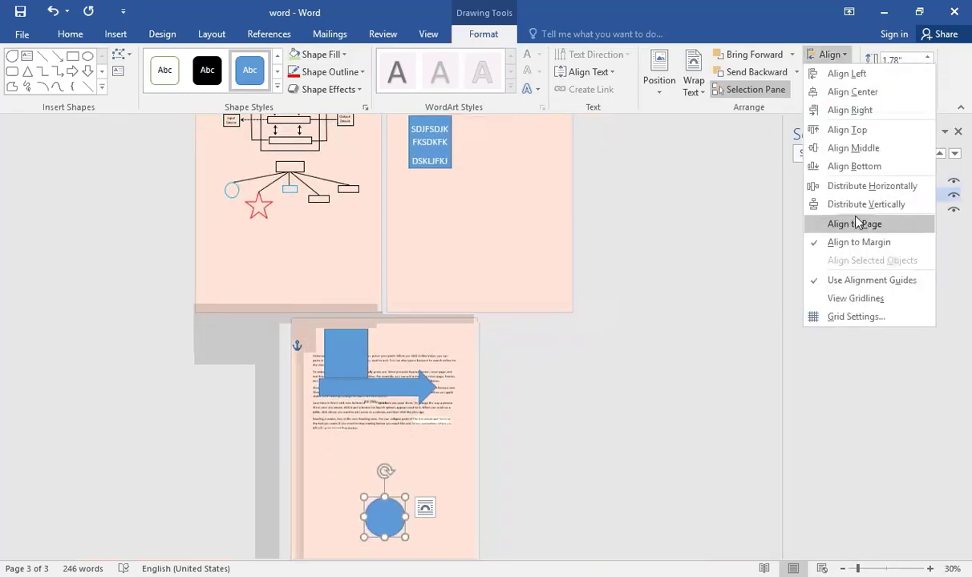
{"action": "left_click", "coordinate": [855, 129]}
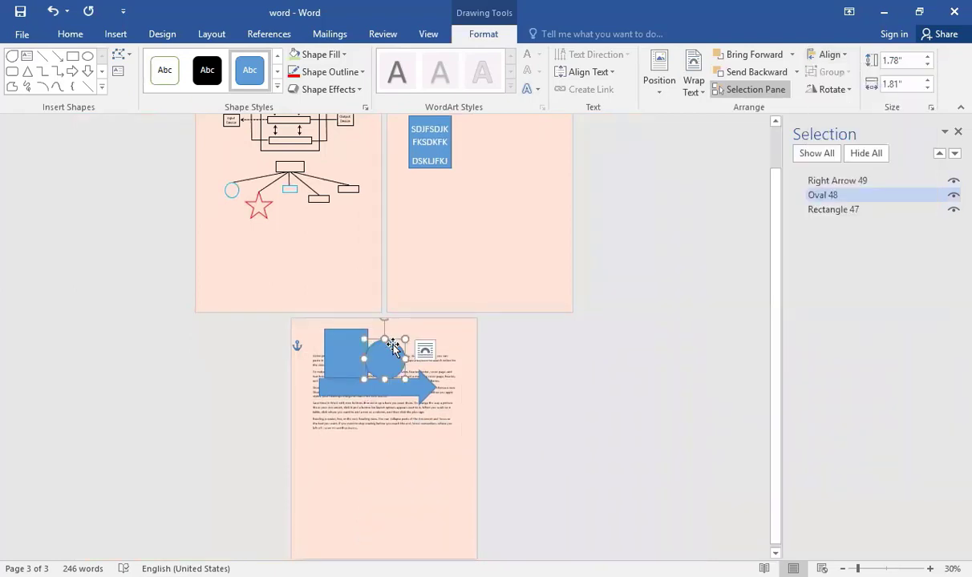
{"action": "scroll", "coordinate": [393, 347], "scroll_direction": "up", "scroll_amount": 4, "text": "ctrl"}
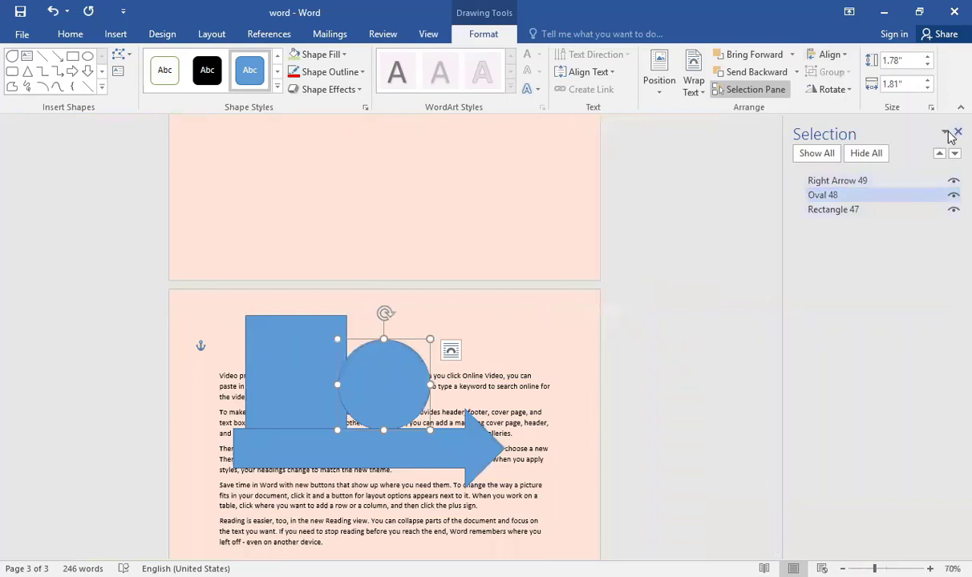
- Close the Selection pane and group the circle, rectangle and arrow into one object
{"action": "left_click", "coordinate": [956, 133]}
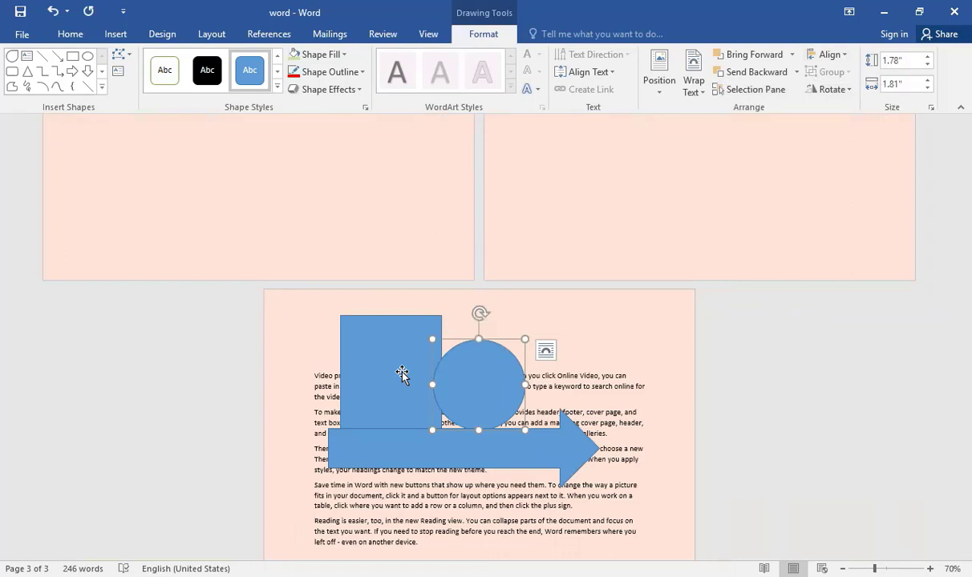
{"action": "left_click", "coordinate": [614, 304]}
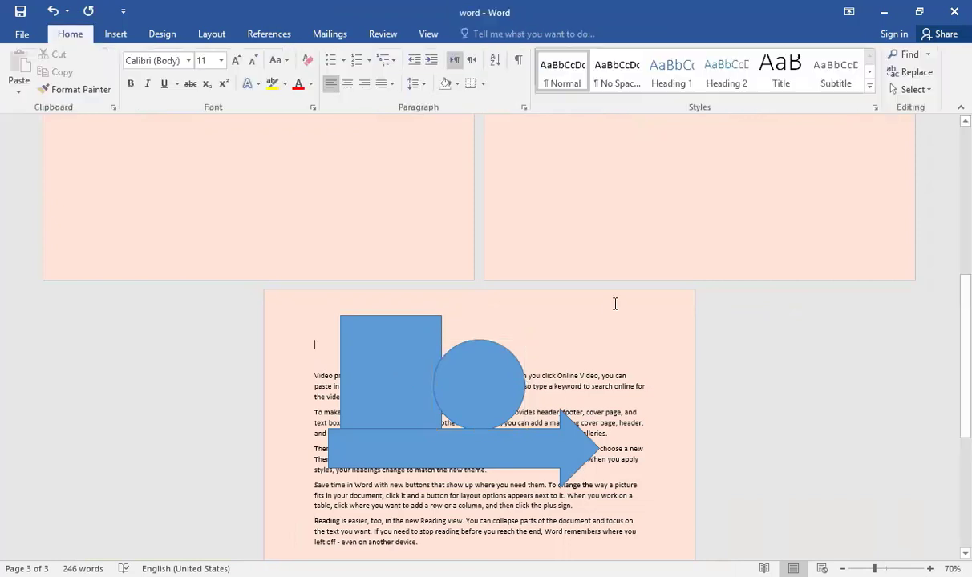
{"action": "left_click", "coordinate": [481, 380]}
{"action": "left_click", "coordinate": [393, 352], "text": "shift"}
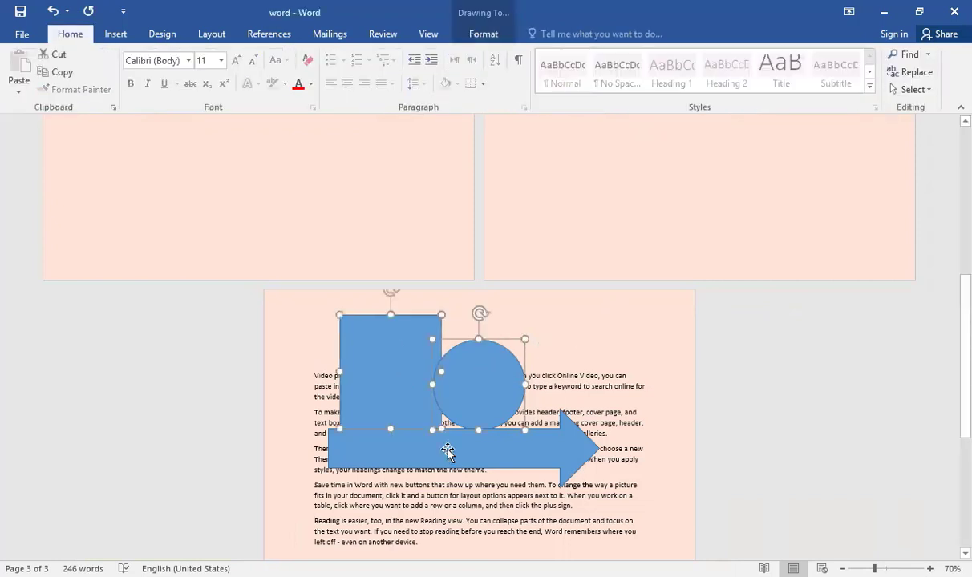
{"action": "left_click", "coordinate": [486, 454], "text": "shift"}
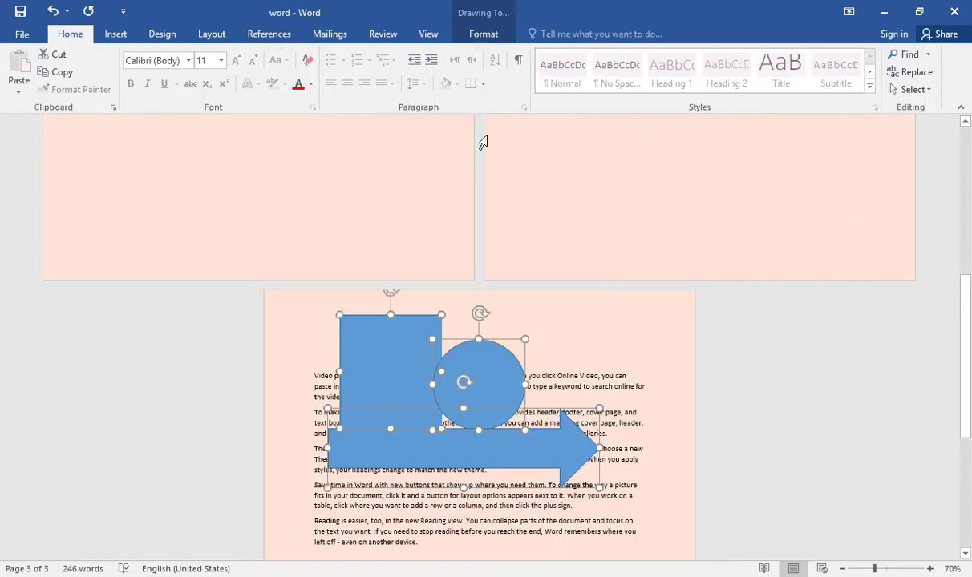
{"action": "left_click", "coordinate": [483, 34]}
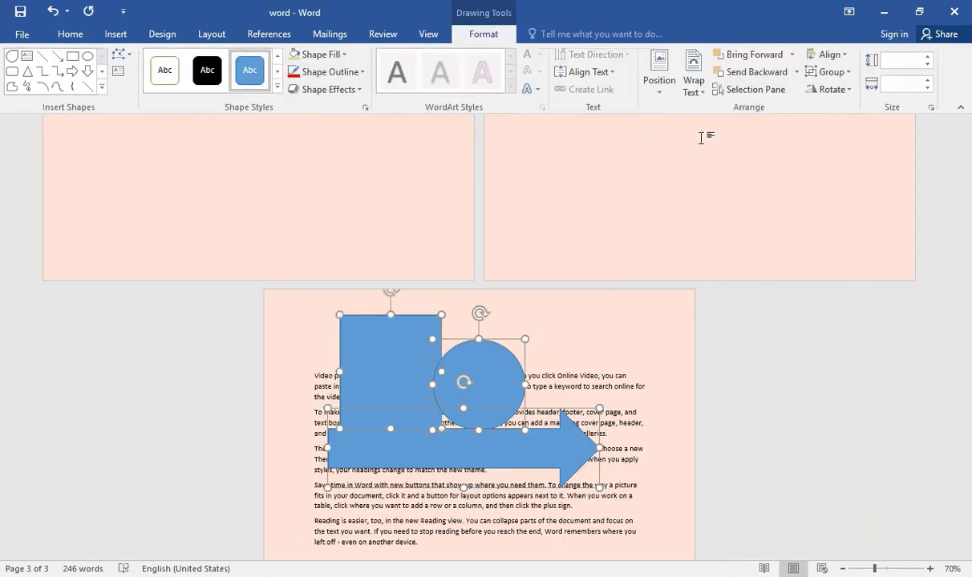
{"action": "left_click", "coordinate": [849, 73]}
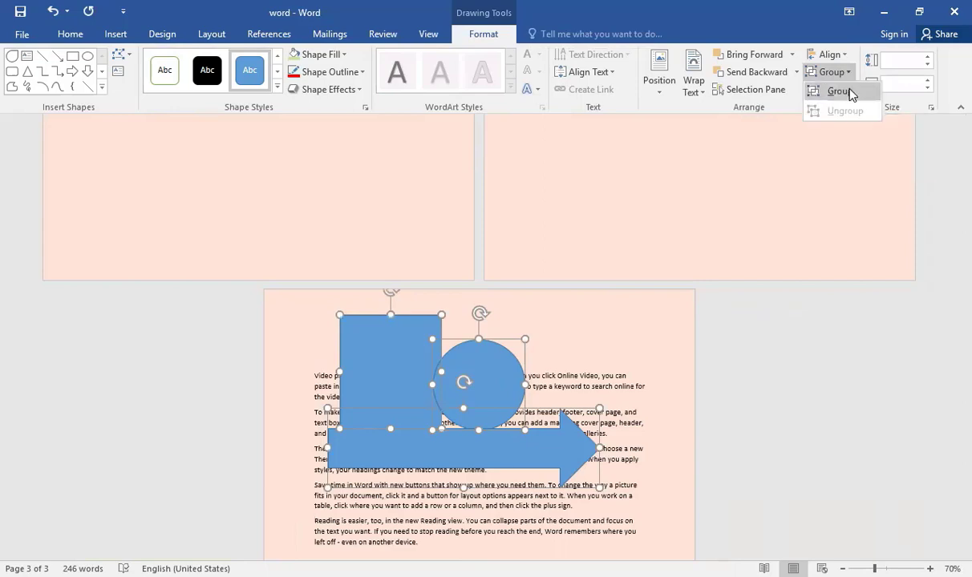
{"action": "left_click", "coordinate": [852, 94]}
- Move the grouped shapes slightly toward the right side of the page, and ungroup them
{"action": "left_click_drag", "start_coordinate": [549, 332], "coordinate": [529, 380]}
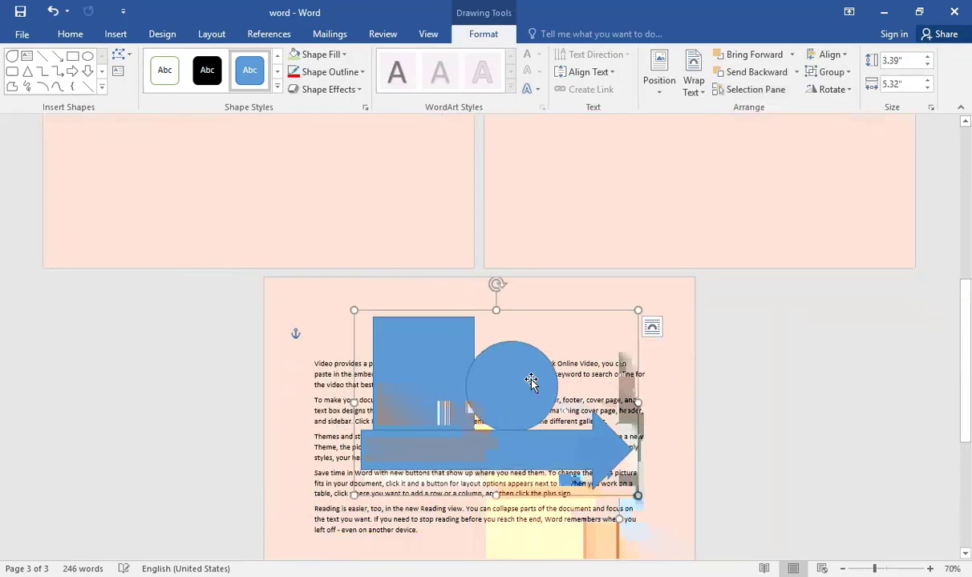
{"action": "left_click", "coordinate": [848, 74]}
{"action": "left_click", "coordinate": [849, 113]}
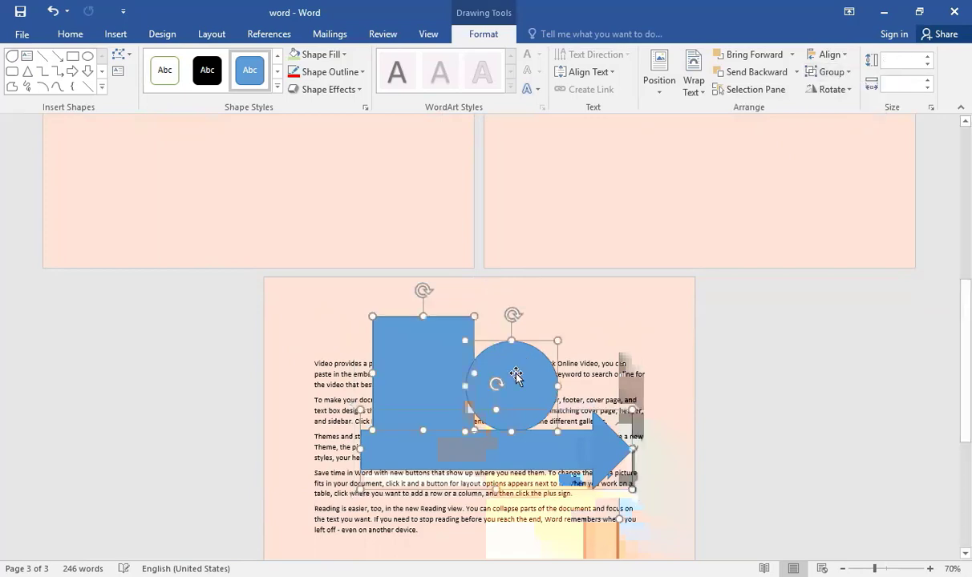
- Move the circle, rectangle and arrow apart individually, and shorten the arrow to about 3.13" wide
{"action": "left_click_drag", "start_coordinate": [538, 372], "coordinate": [595, 357]}
{"action": "left_click", "coordinate": [590, 346]}
{"action": "left_click_drag", "start_coordinate": [467, 347], "coordinate": [418, 326]}
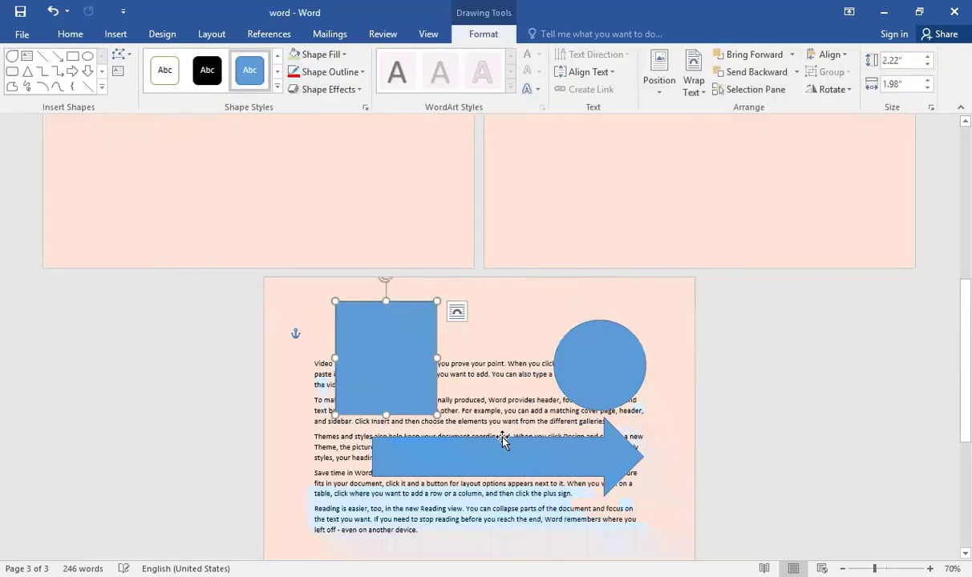
{"action": "left_click_drag", "start_coordinate": [504, 439], "coordinate": [497, 449]}
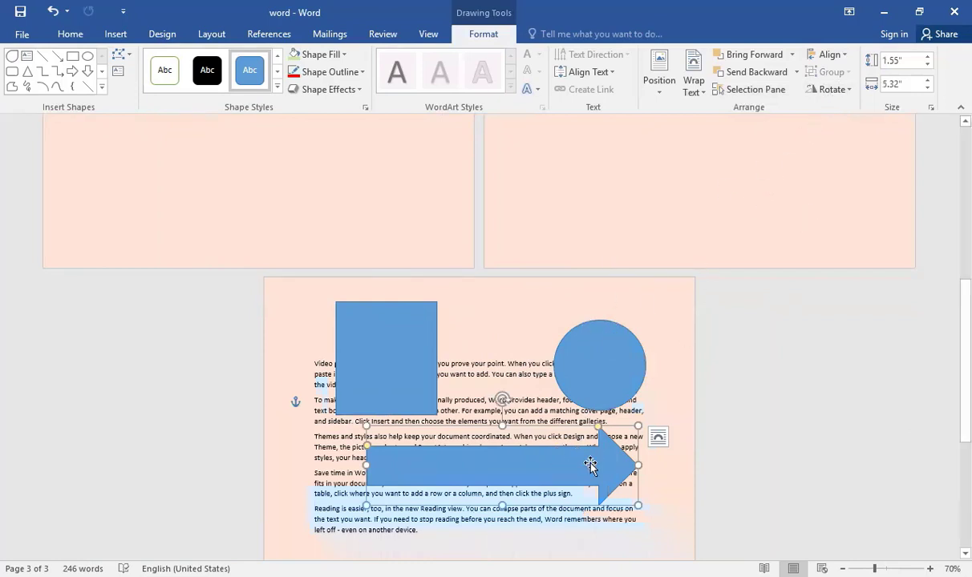
{"action": "left_click_drag", "start_coordinate": [638, 463], "coordinate": [526, 465]}
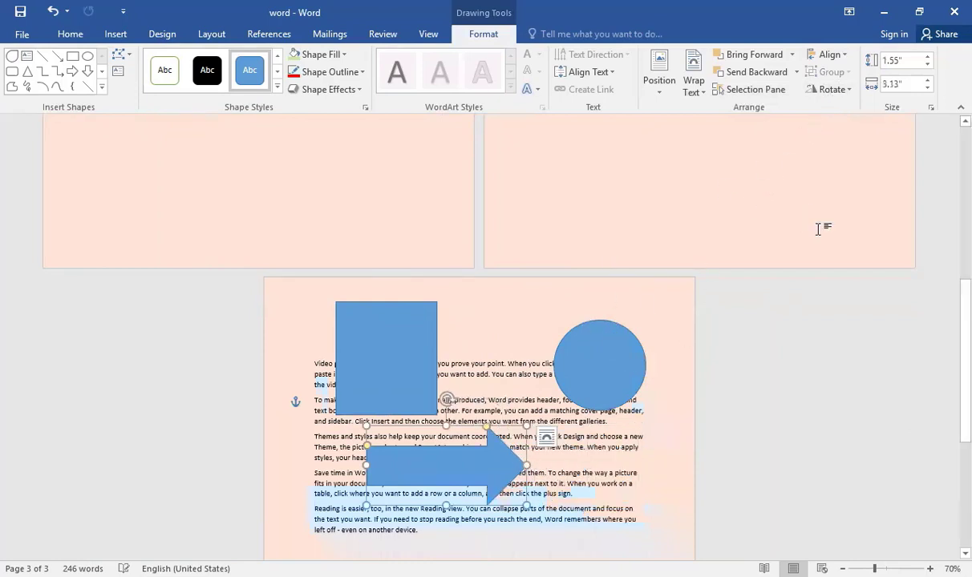
- Preview the rotate and flip options on the arrow without applying any
{"action": "left_click", "coordinate": [850, 92]}
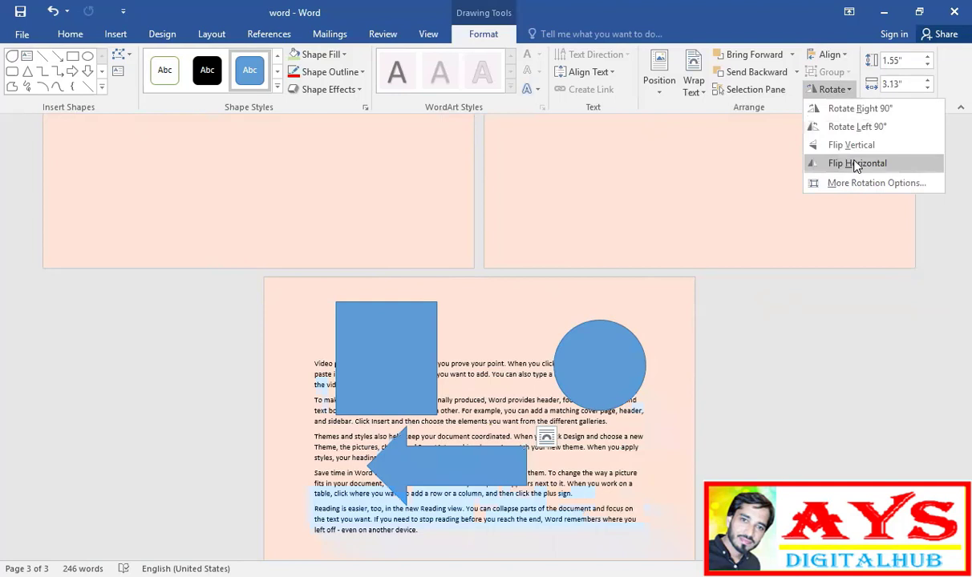
{"action": "left_click", "coordinate": [651, 365]}
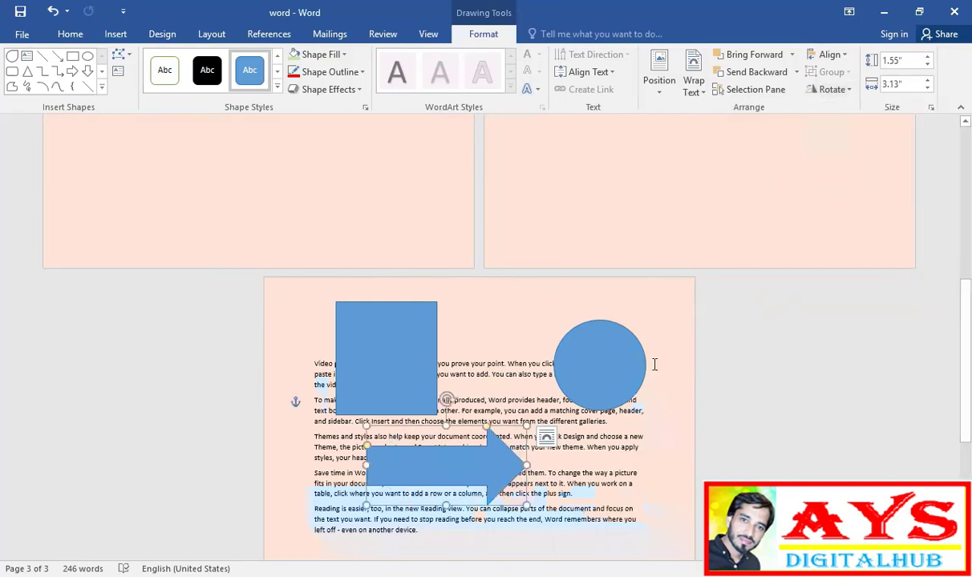
- Set the circle's height and width to 2.7" each, and move it beside the rectangle above the arrow
{"action": "left_click", "coordinate": [594, 364]}
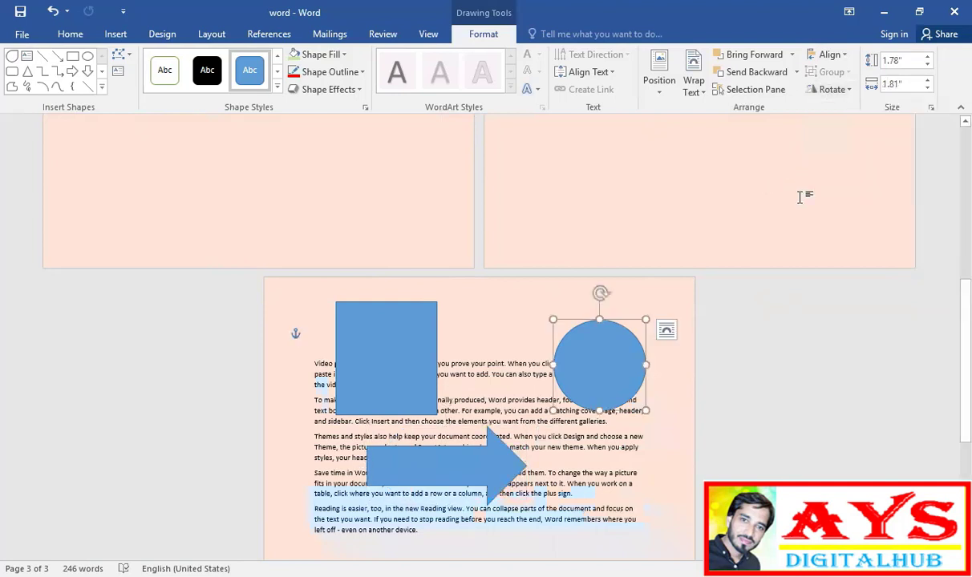
{"action": "left_click", "coordinate": [928, 61]}
{"action": "left_click", "coordinate": [928, 61]}
{"action": "left_click", "coordinate": [928, 61]}
{"action": "left_click", "coordinate": [928, 60]}
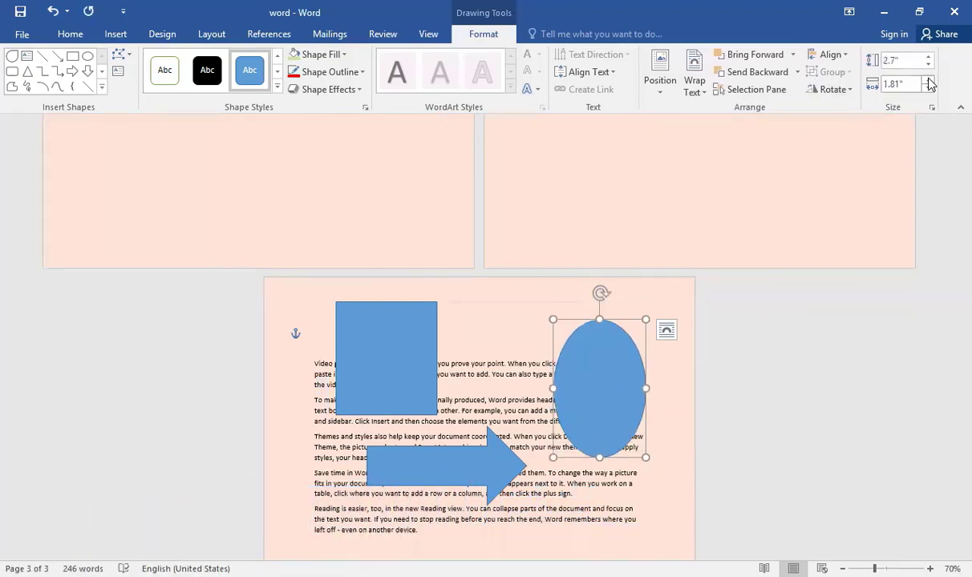
{"action": "left_click", "coordinate": [928, 80]}
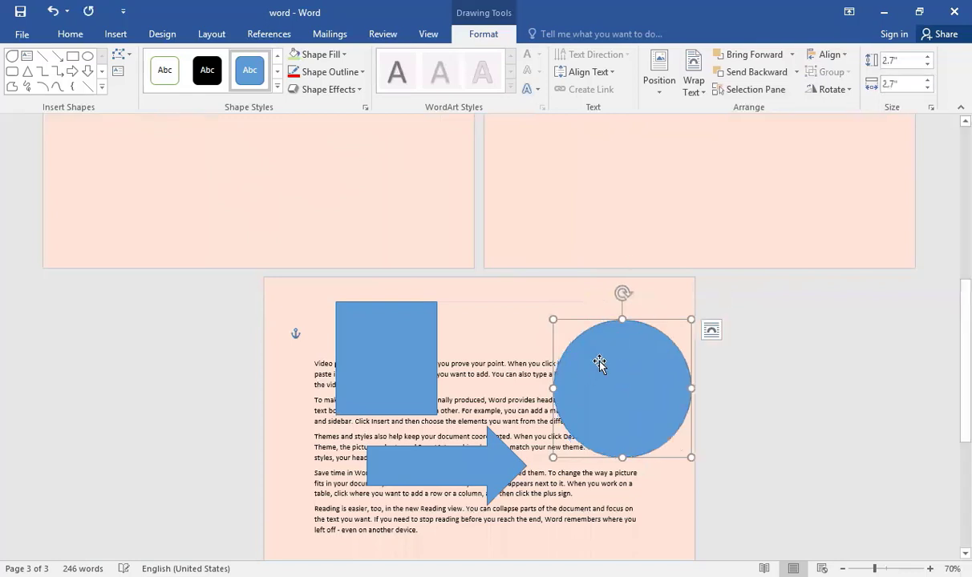
{"action": "left_click_drag", "start_coordinate": [603, 362], "coordinate": [514, 346]}
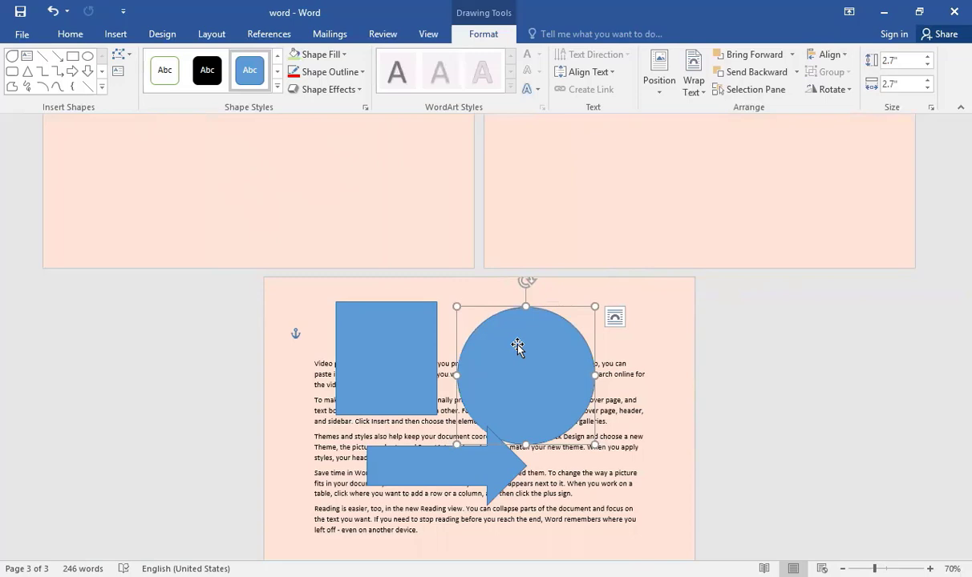
{"action": "scroll", "coordinate": [514, 346], "scroll_direction": "up", "scroll_amount": 10}
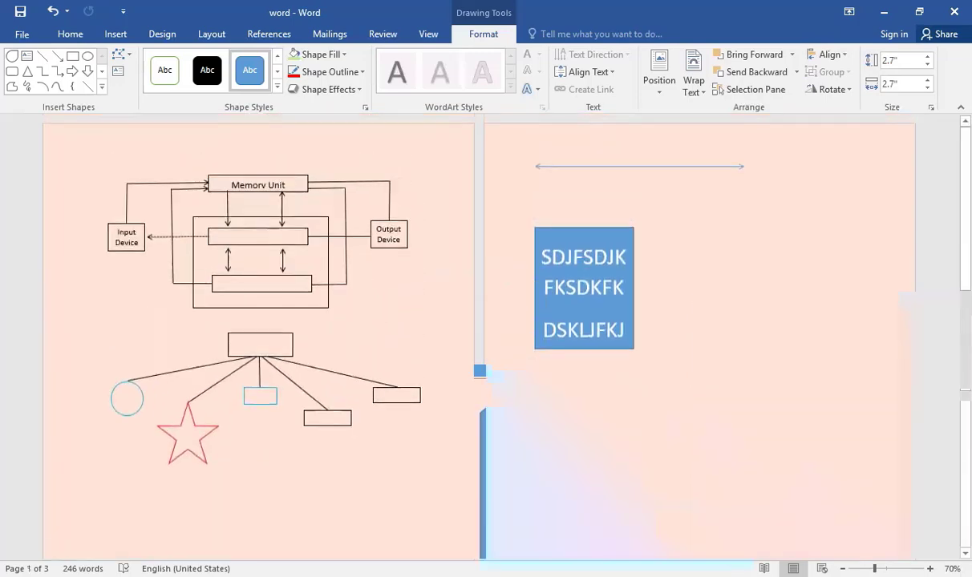